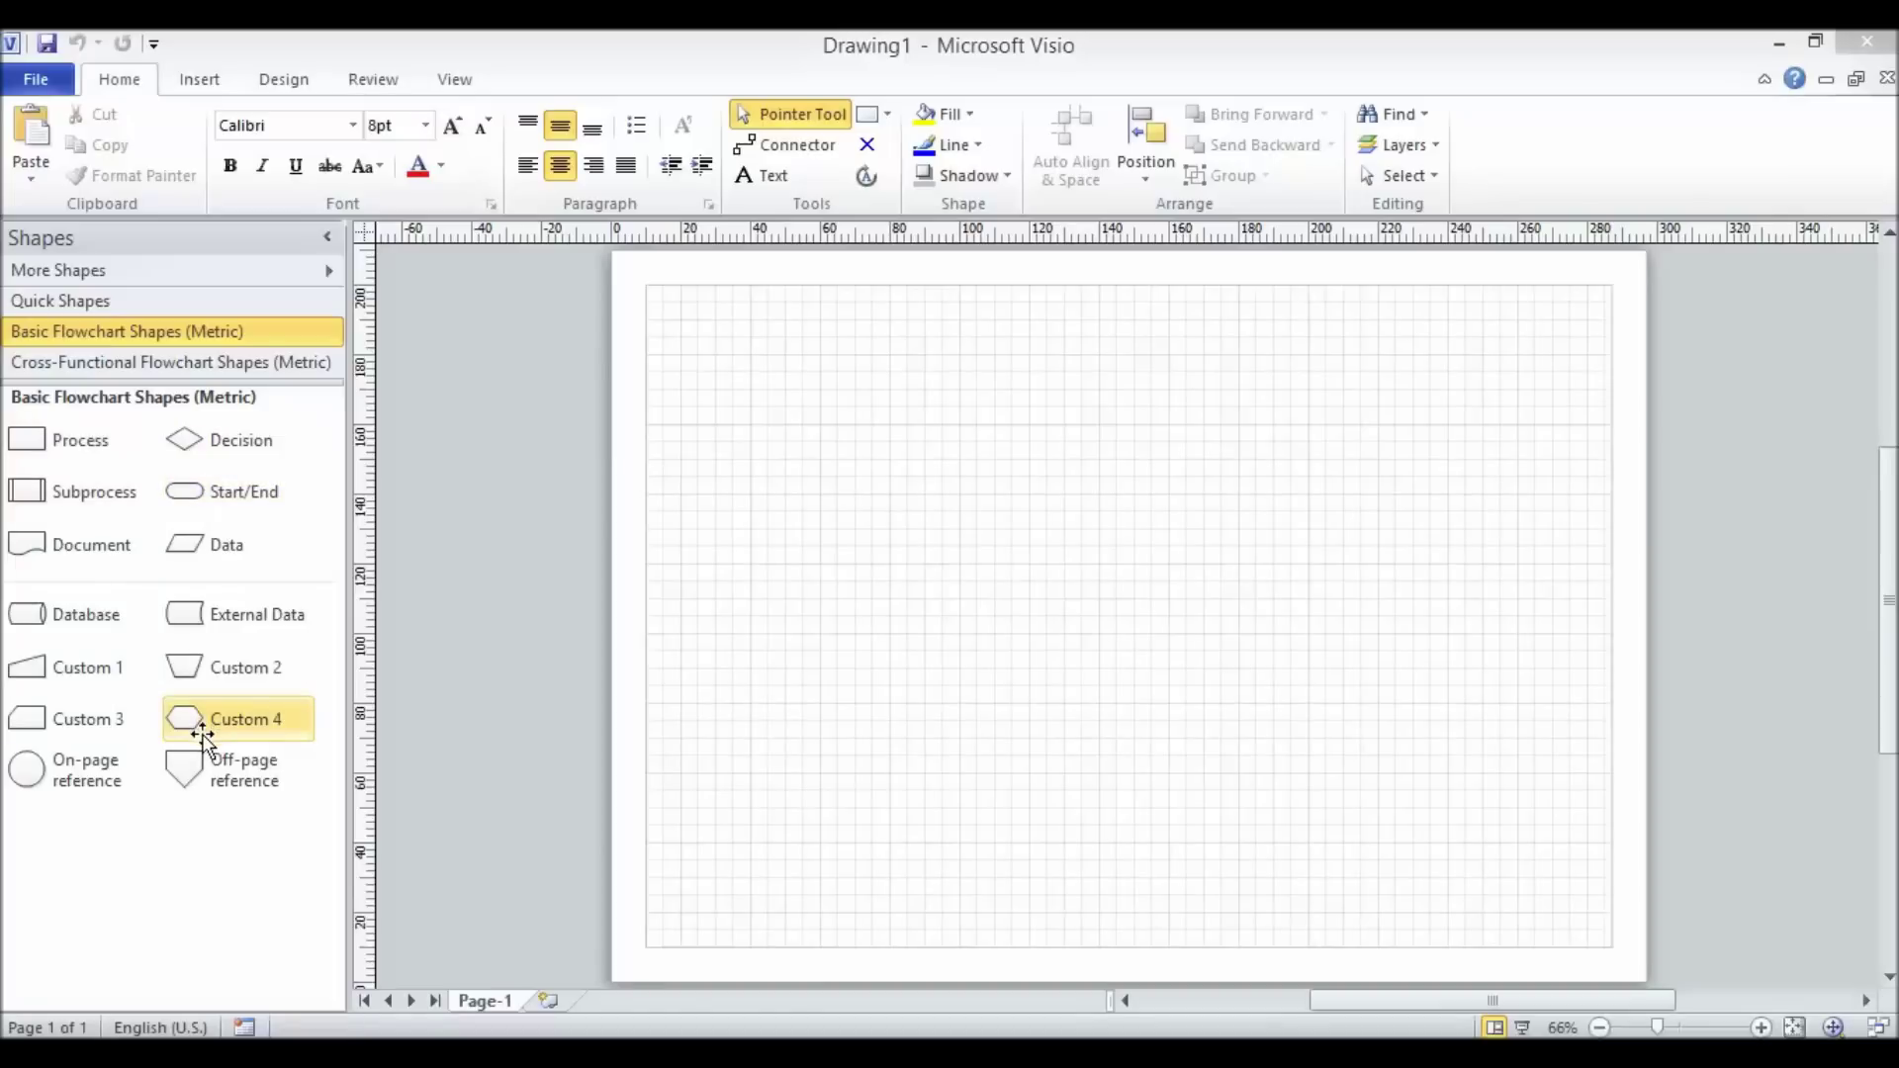
Step: Place a Process shape near the page's upper-left corner and move the Document master up beside Process in the stencil's quick shapes
left_click_drag(59, 435, 773, 404)
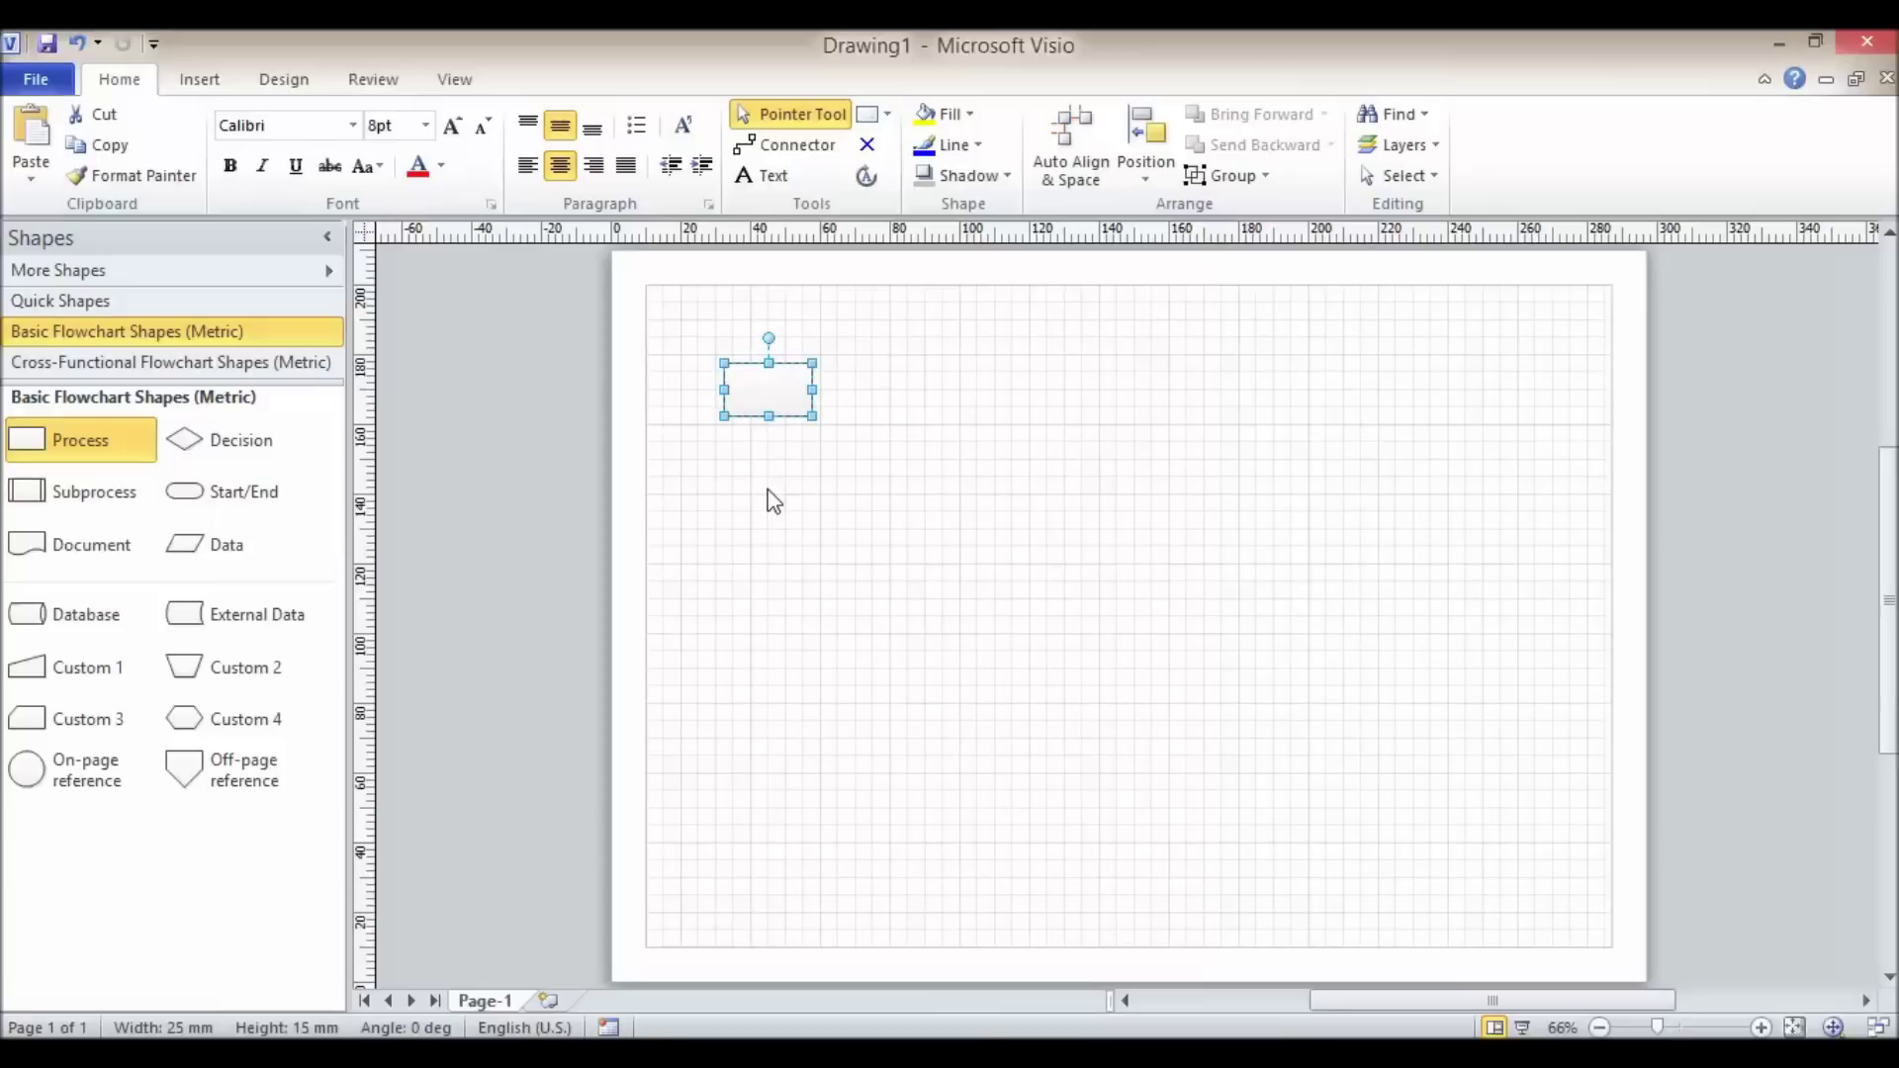
mouse_move(781, 392)
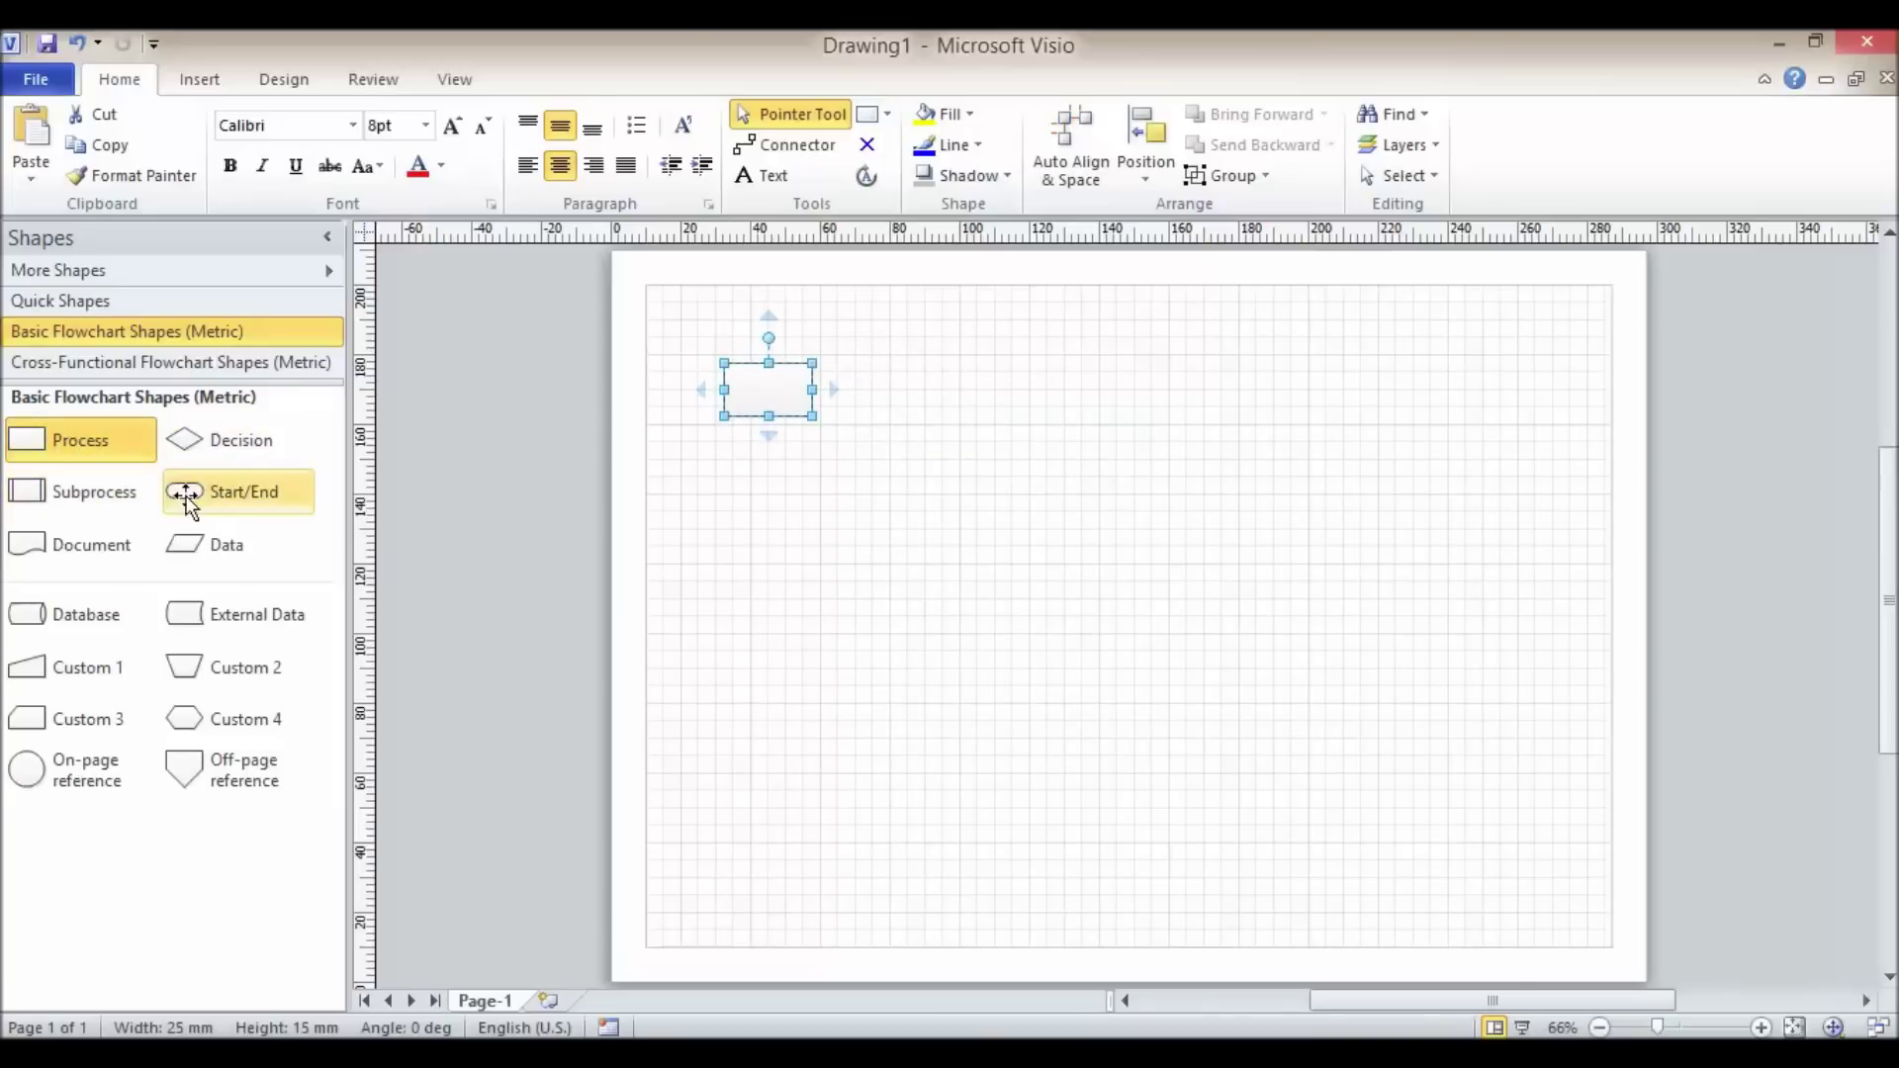
left_click_drag(81, 564, 210, 452)
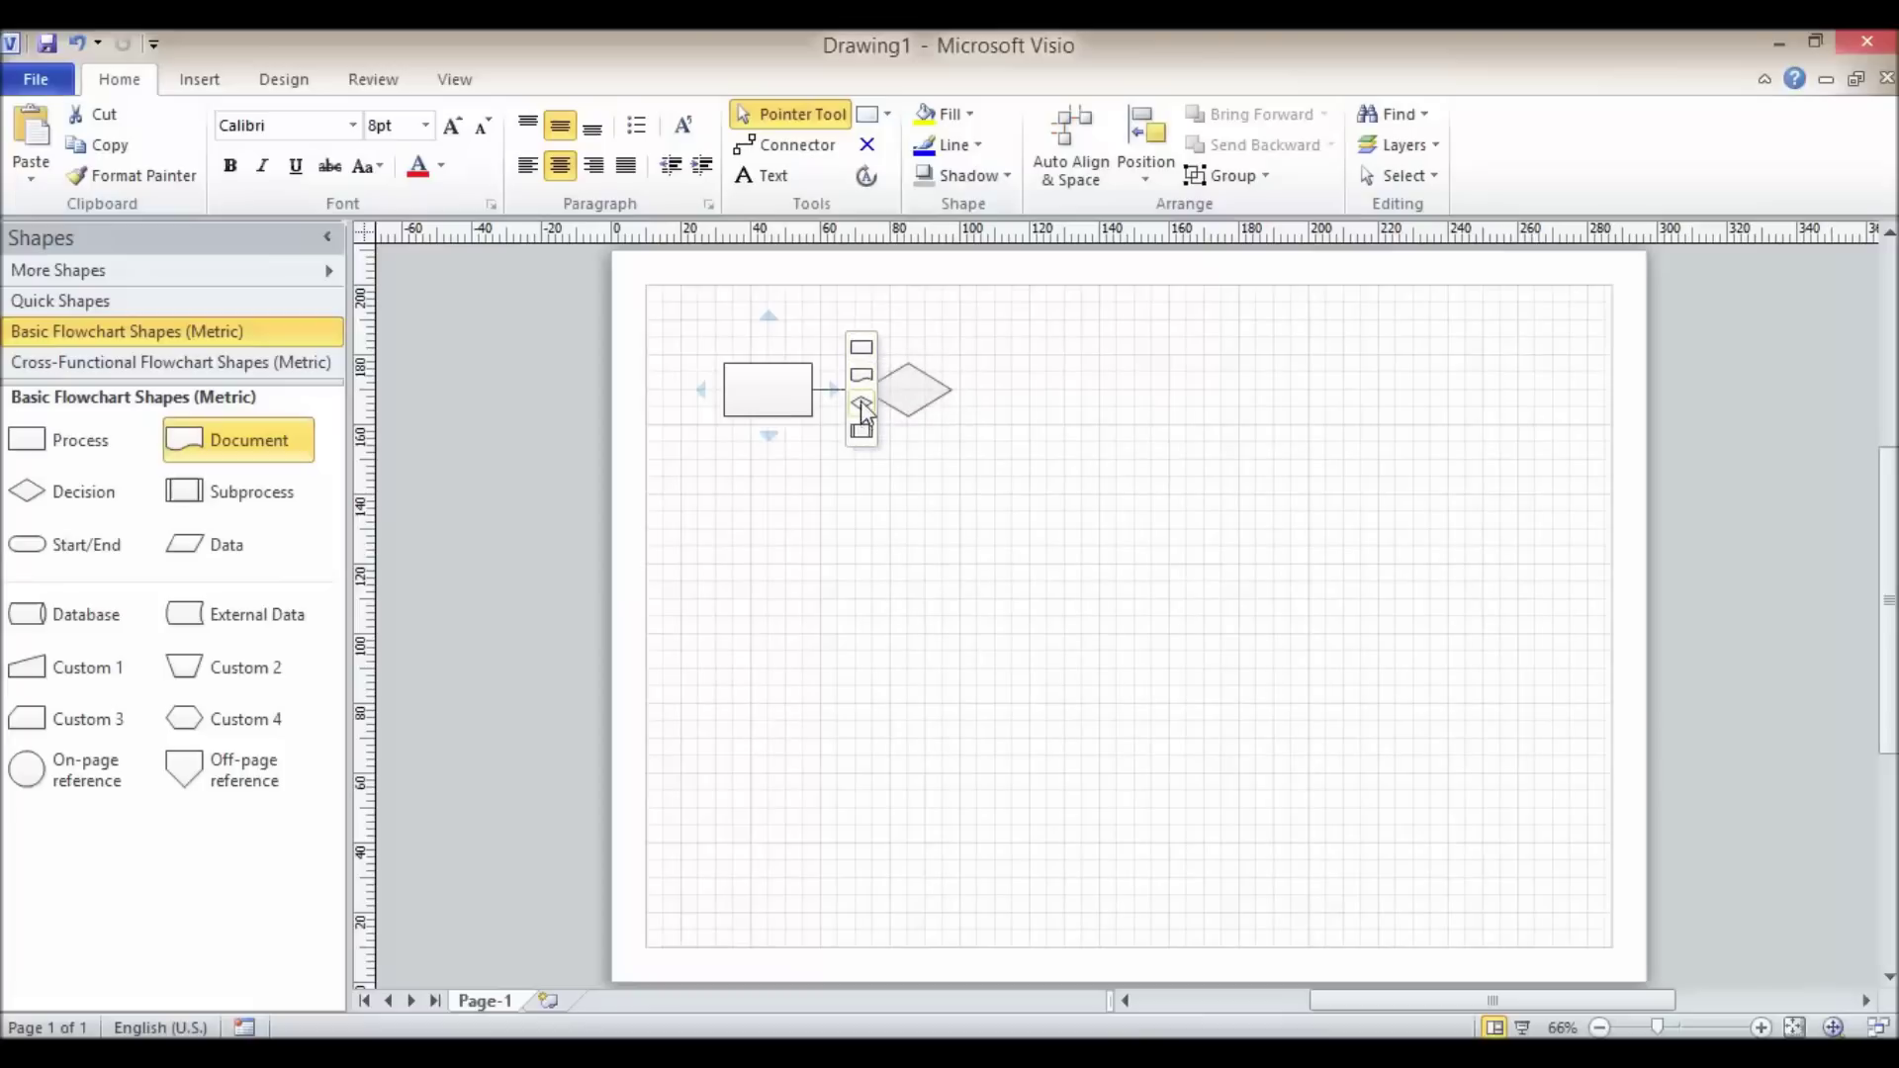
Step: Auto-connect a Document shape to the right of the Process and a Decision shape below the Document
left_click(861, 374)
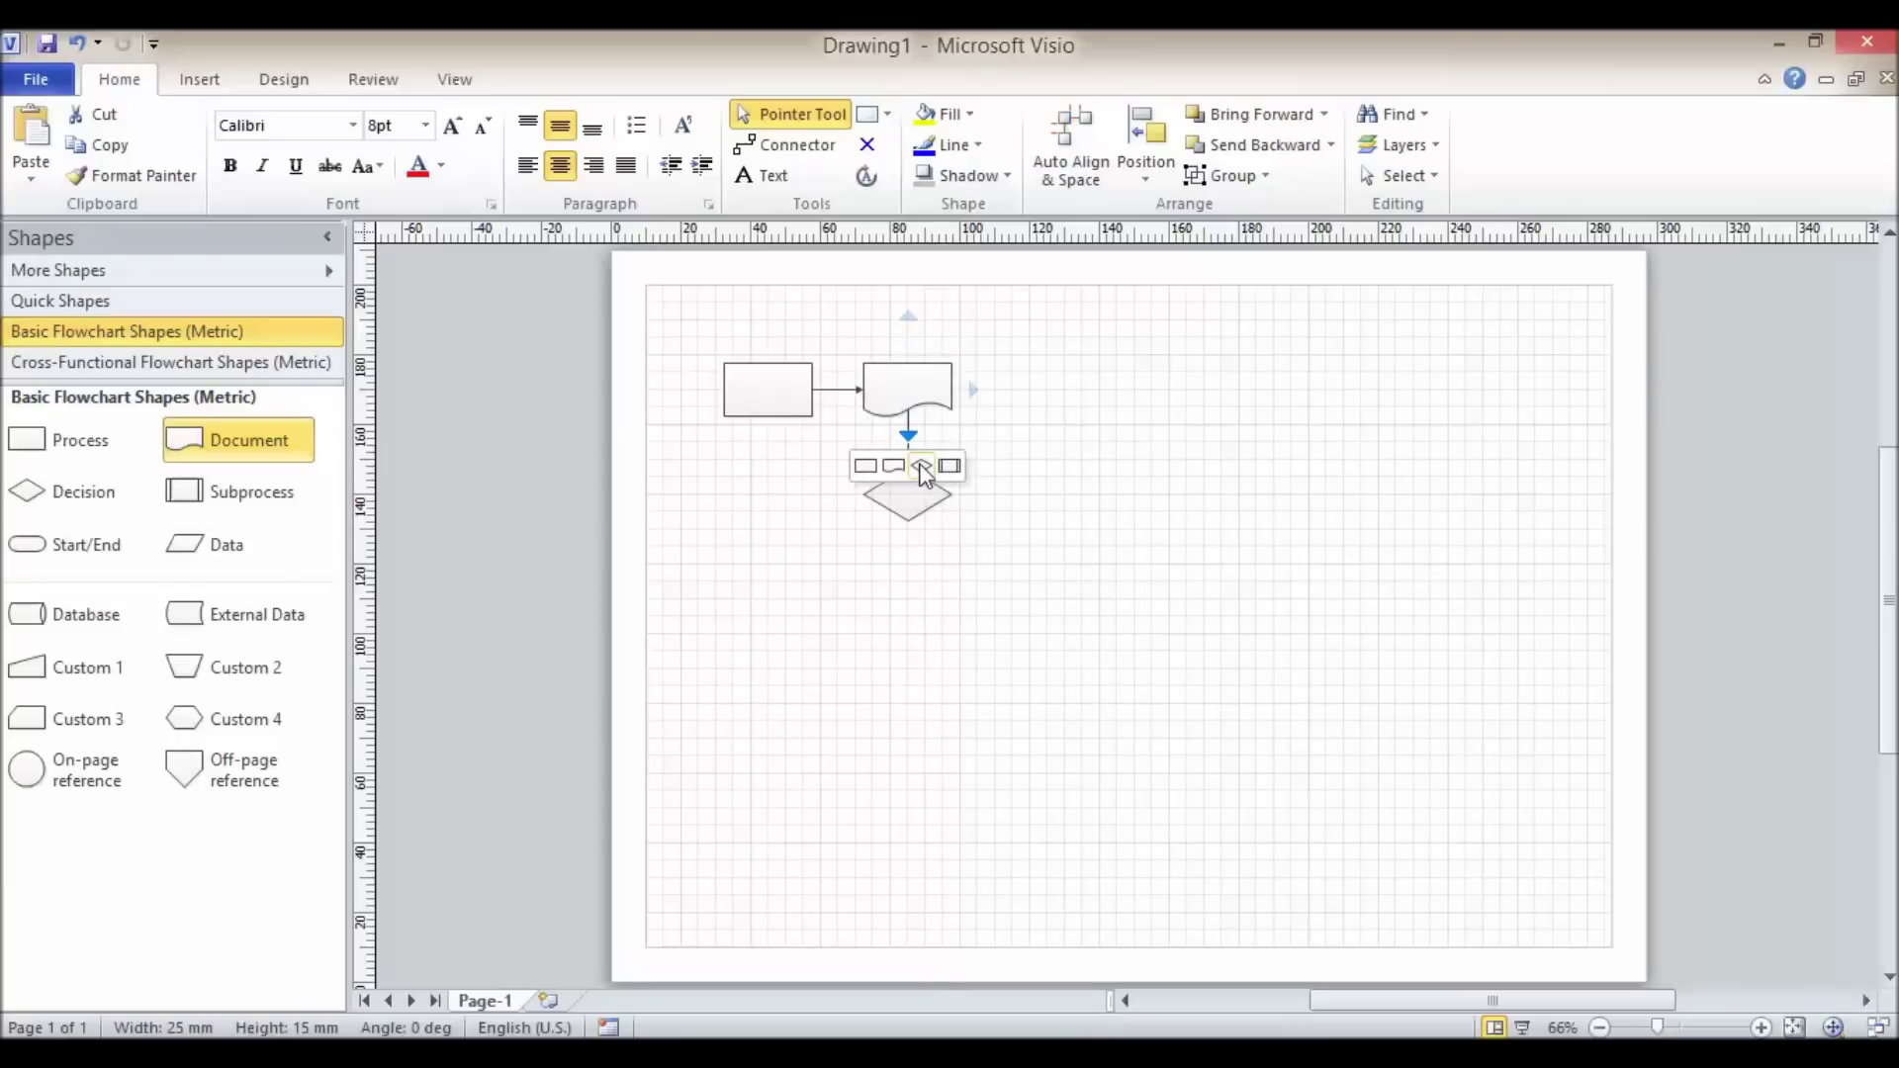
left_click(922, 467)
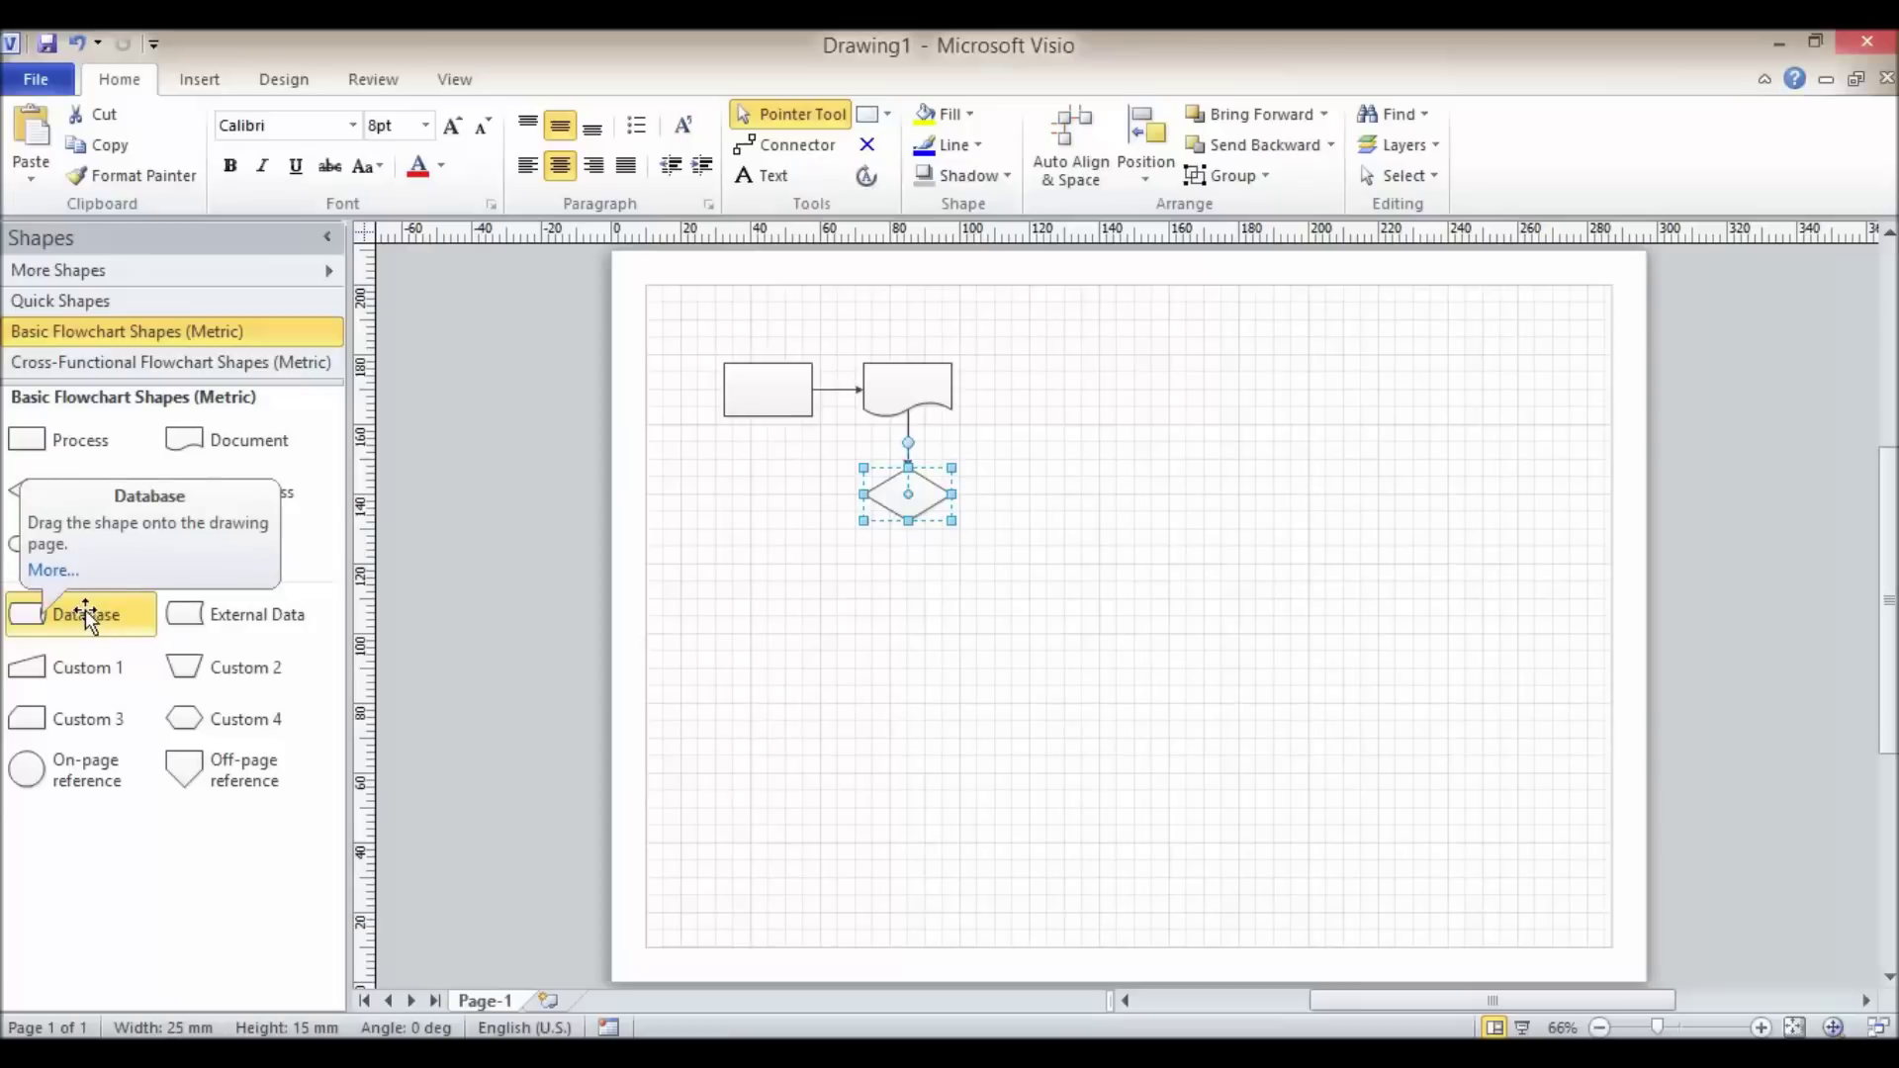
Step: Auto-connect a Database shape to the right of the Document shape, using the Database master from the stencil
left_click(918, 394)
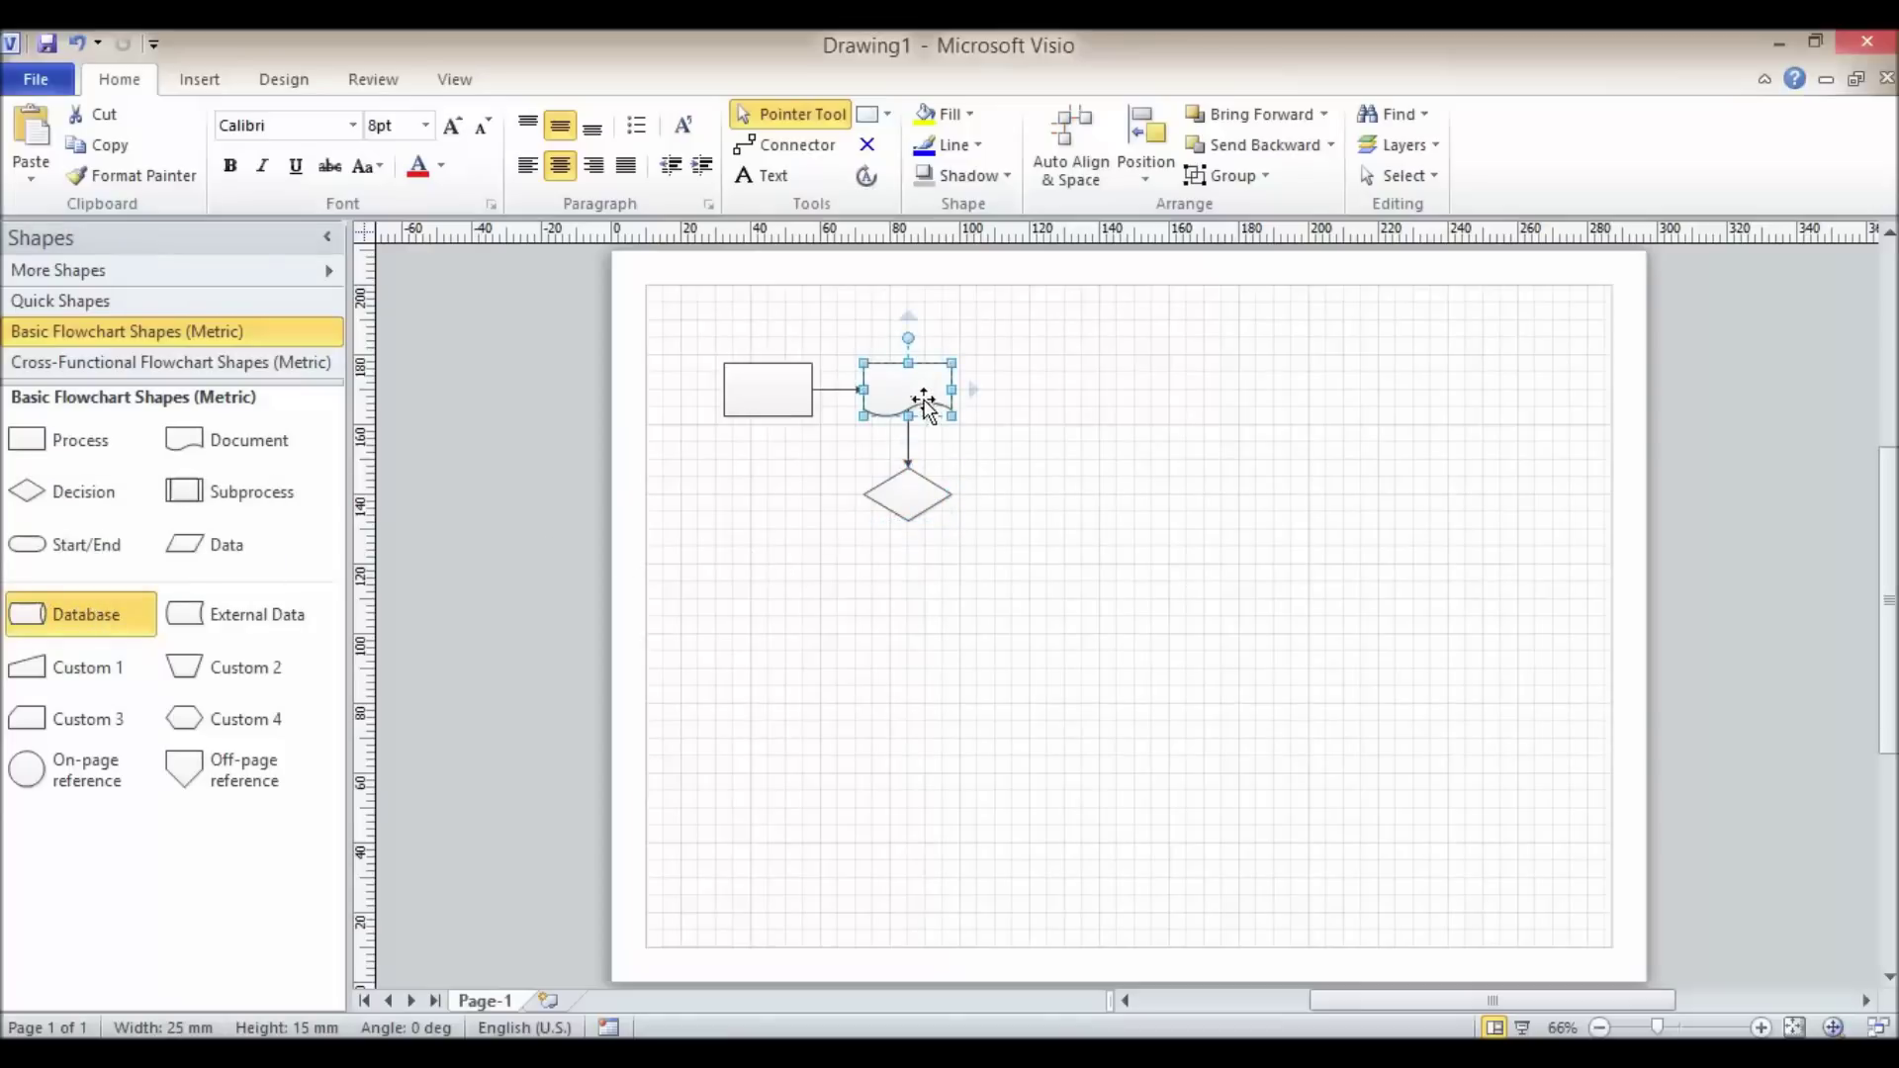
mouse_move(972, 390)
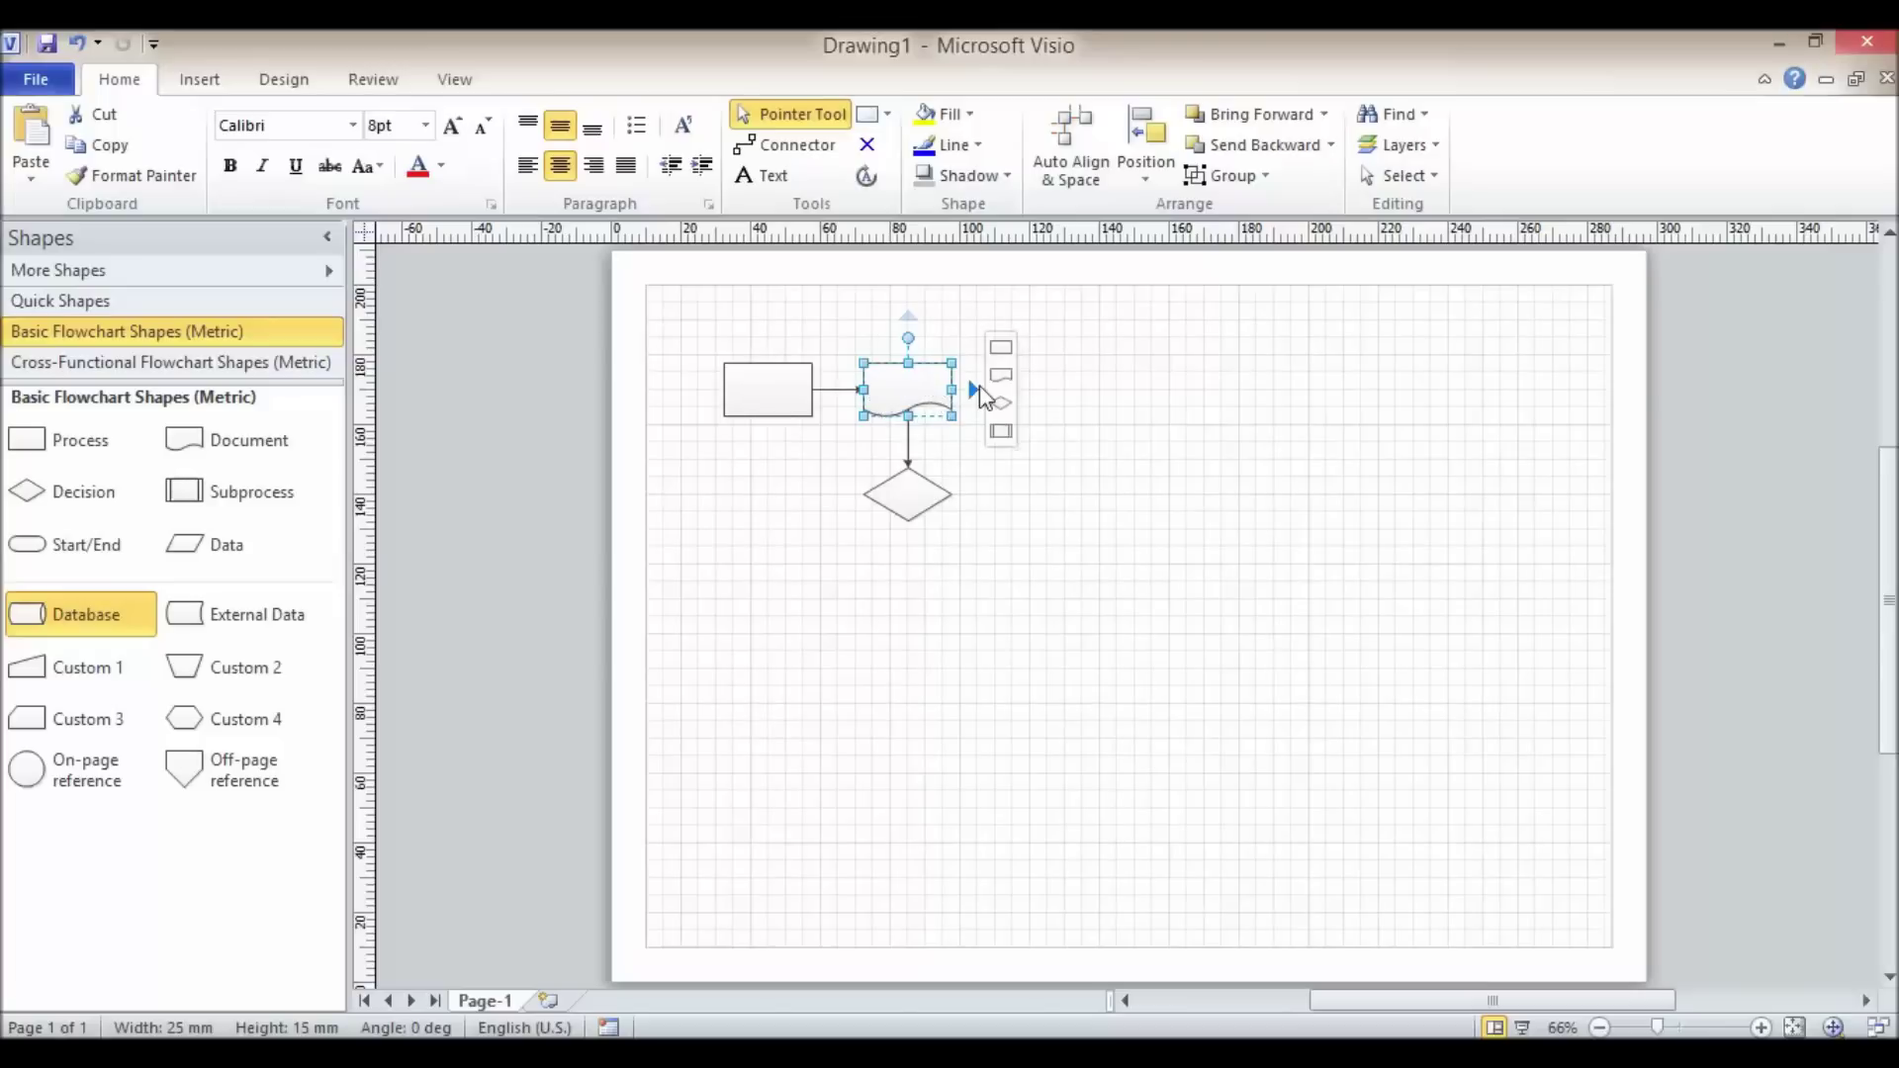
left_click(974, 391)
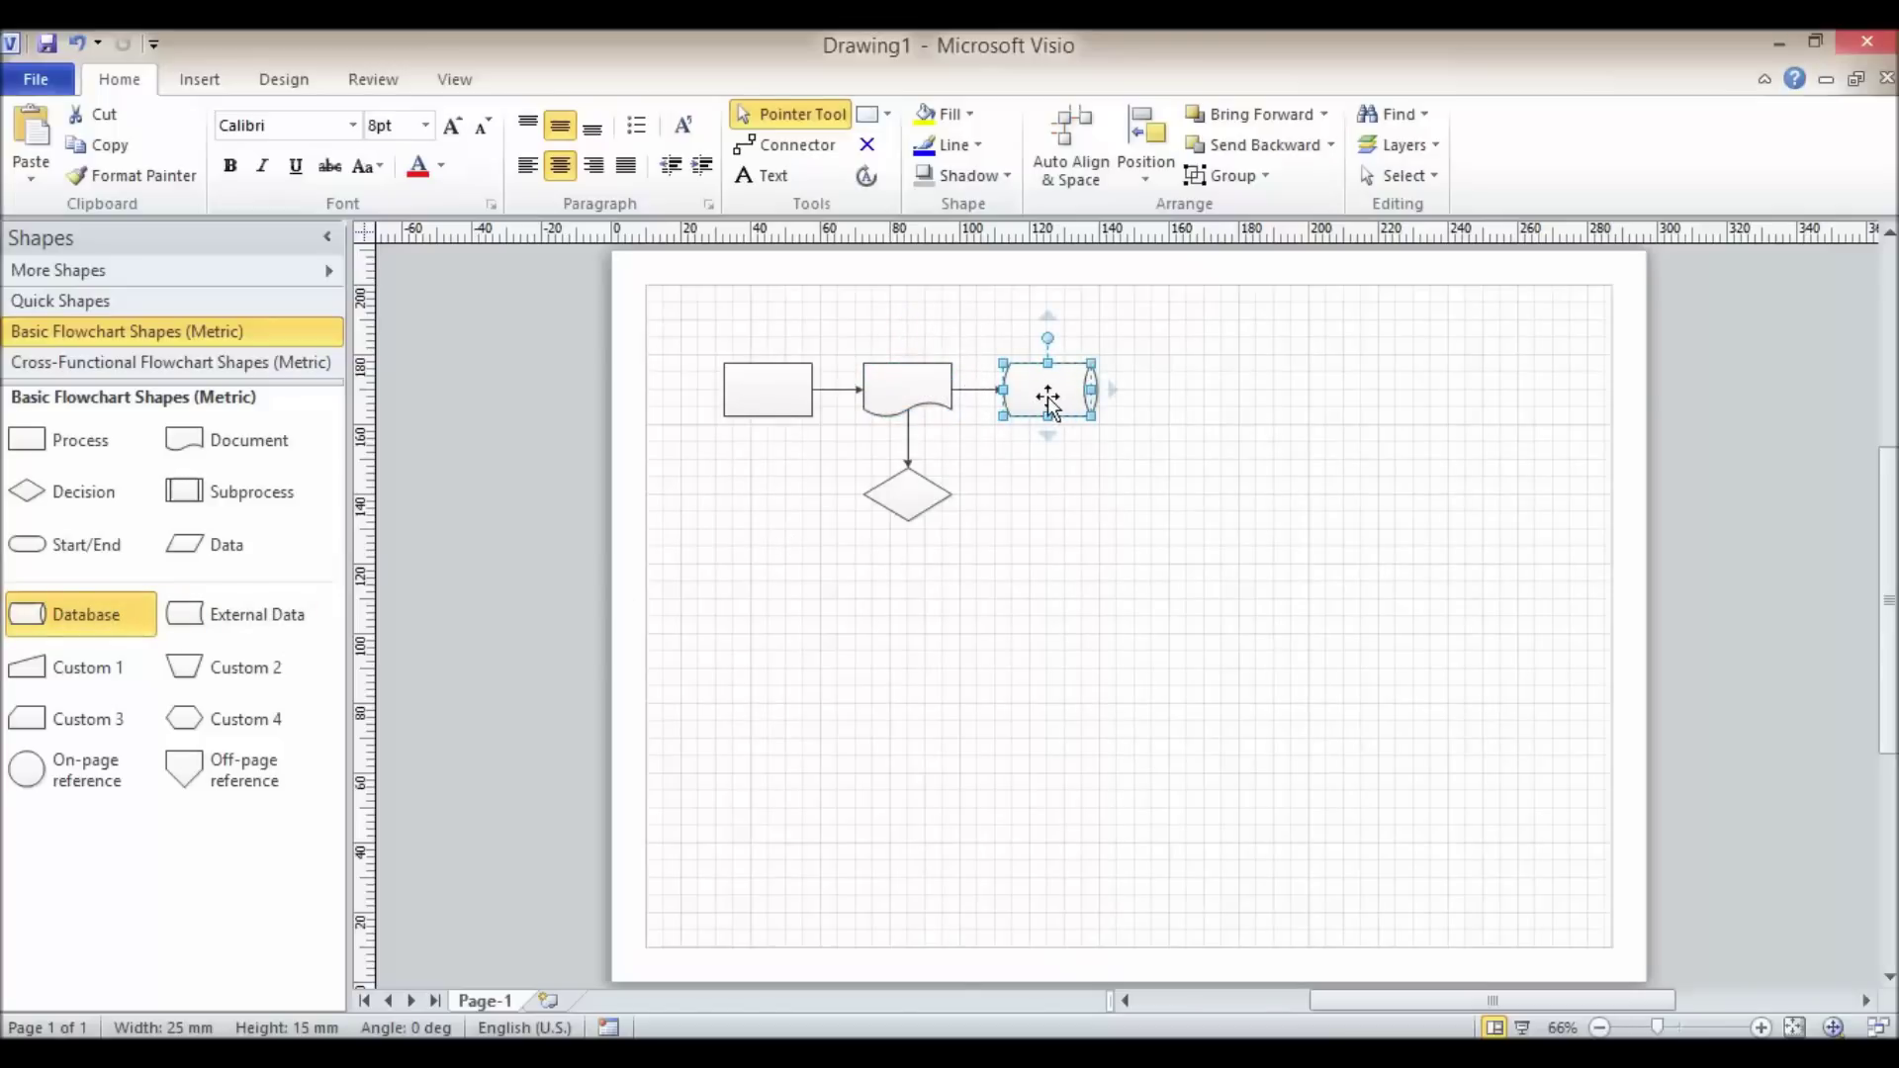
Step: Delete all shapes and connectors of the Process, Document, Decision and Database flowchart from the page
mouse_move(1049, 407)
key("ctrl+a")
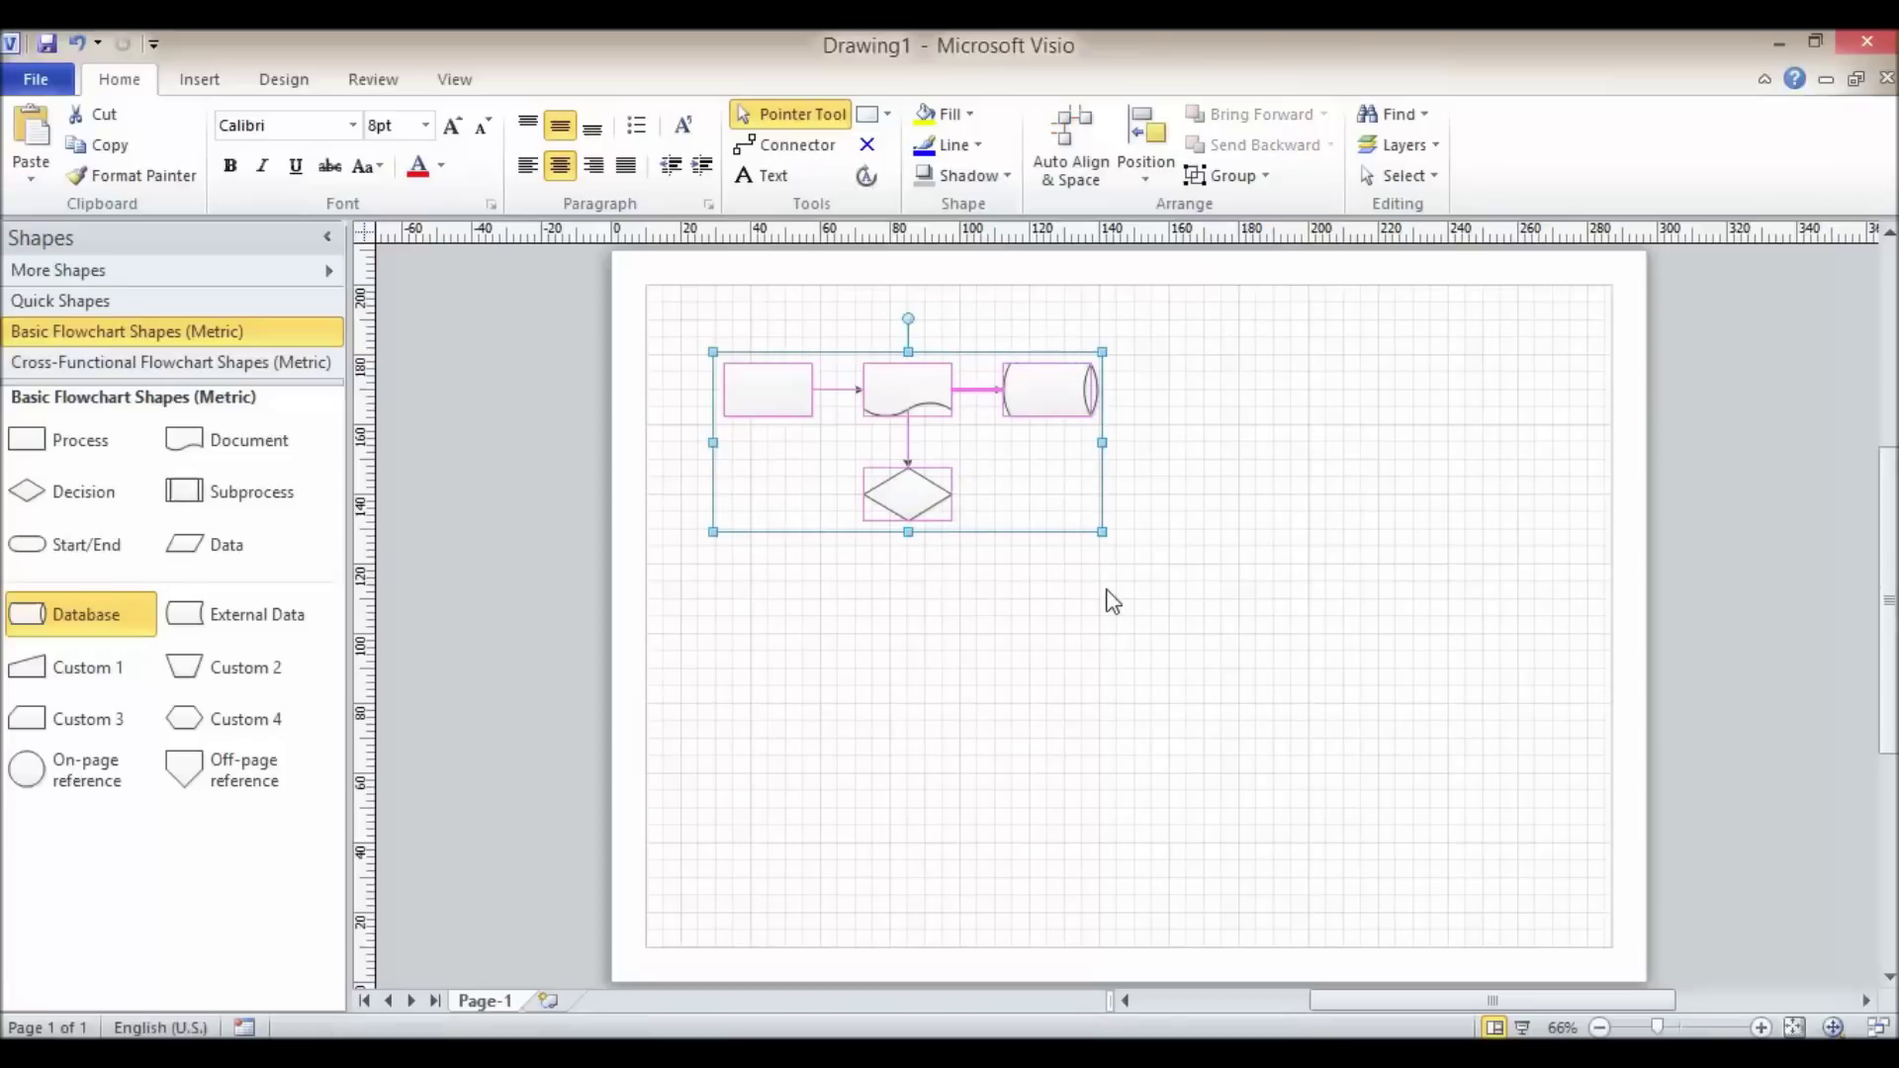
key("Delete")
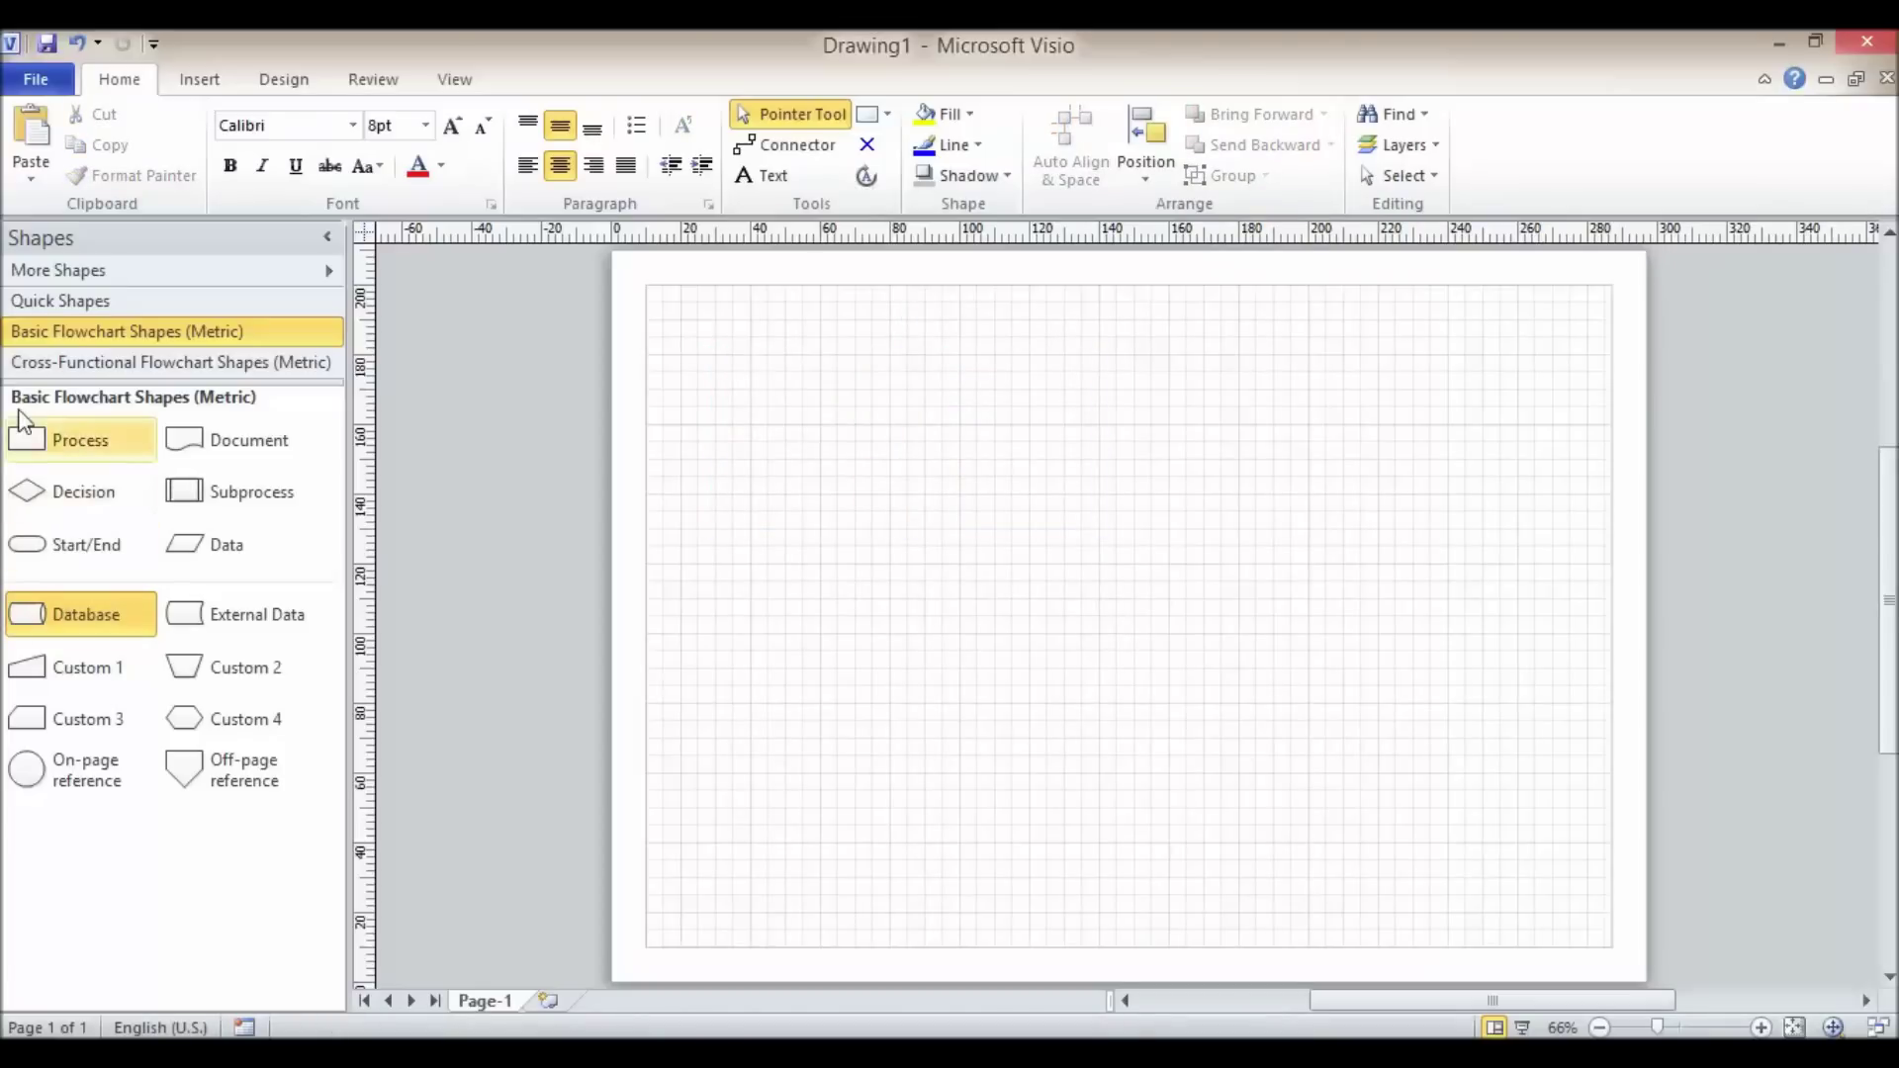
Step: Place a Process shape near the page's upper-left corner and auto-connect a Database shape to its right
left_click_drag(26, 443, 777, 386)
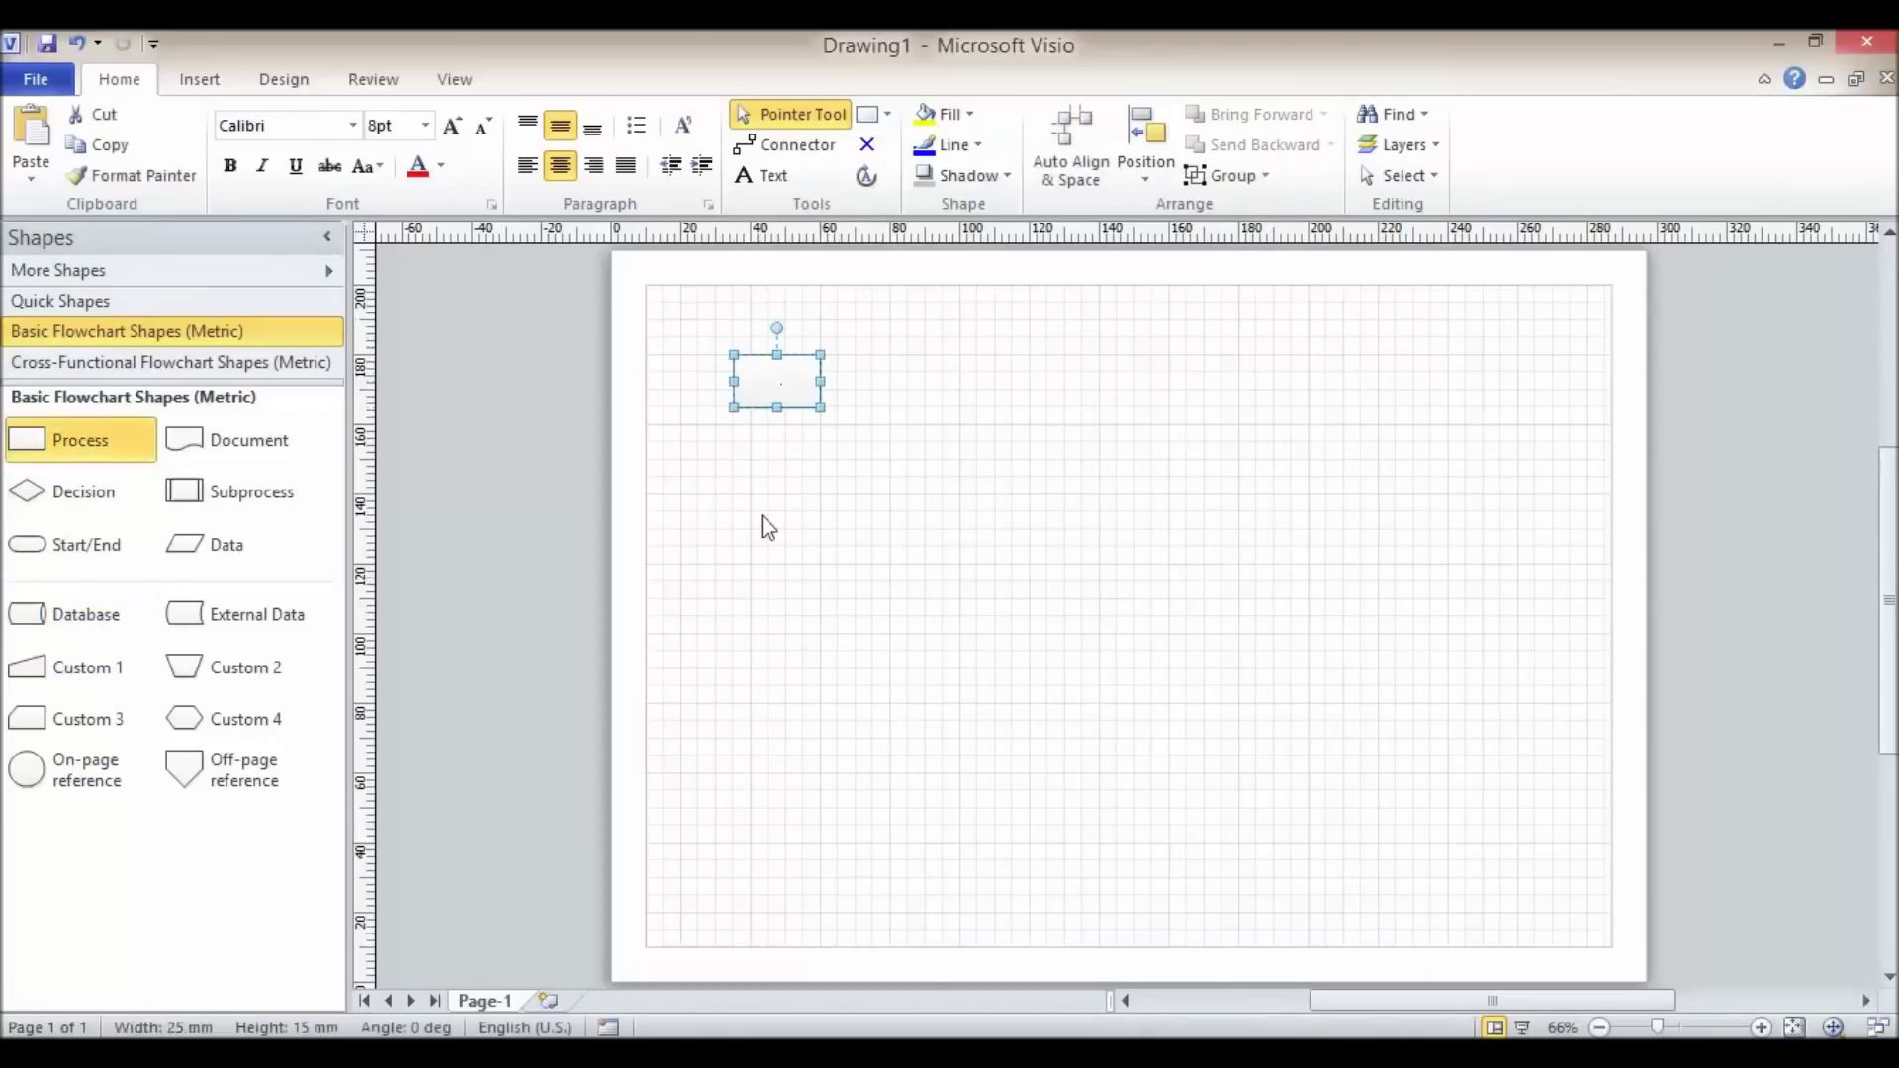
left_click_drag(52, 620, 841, 381)
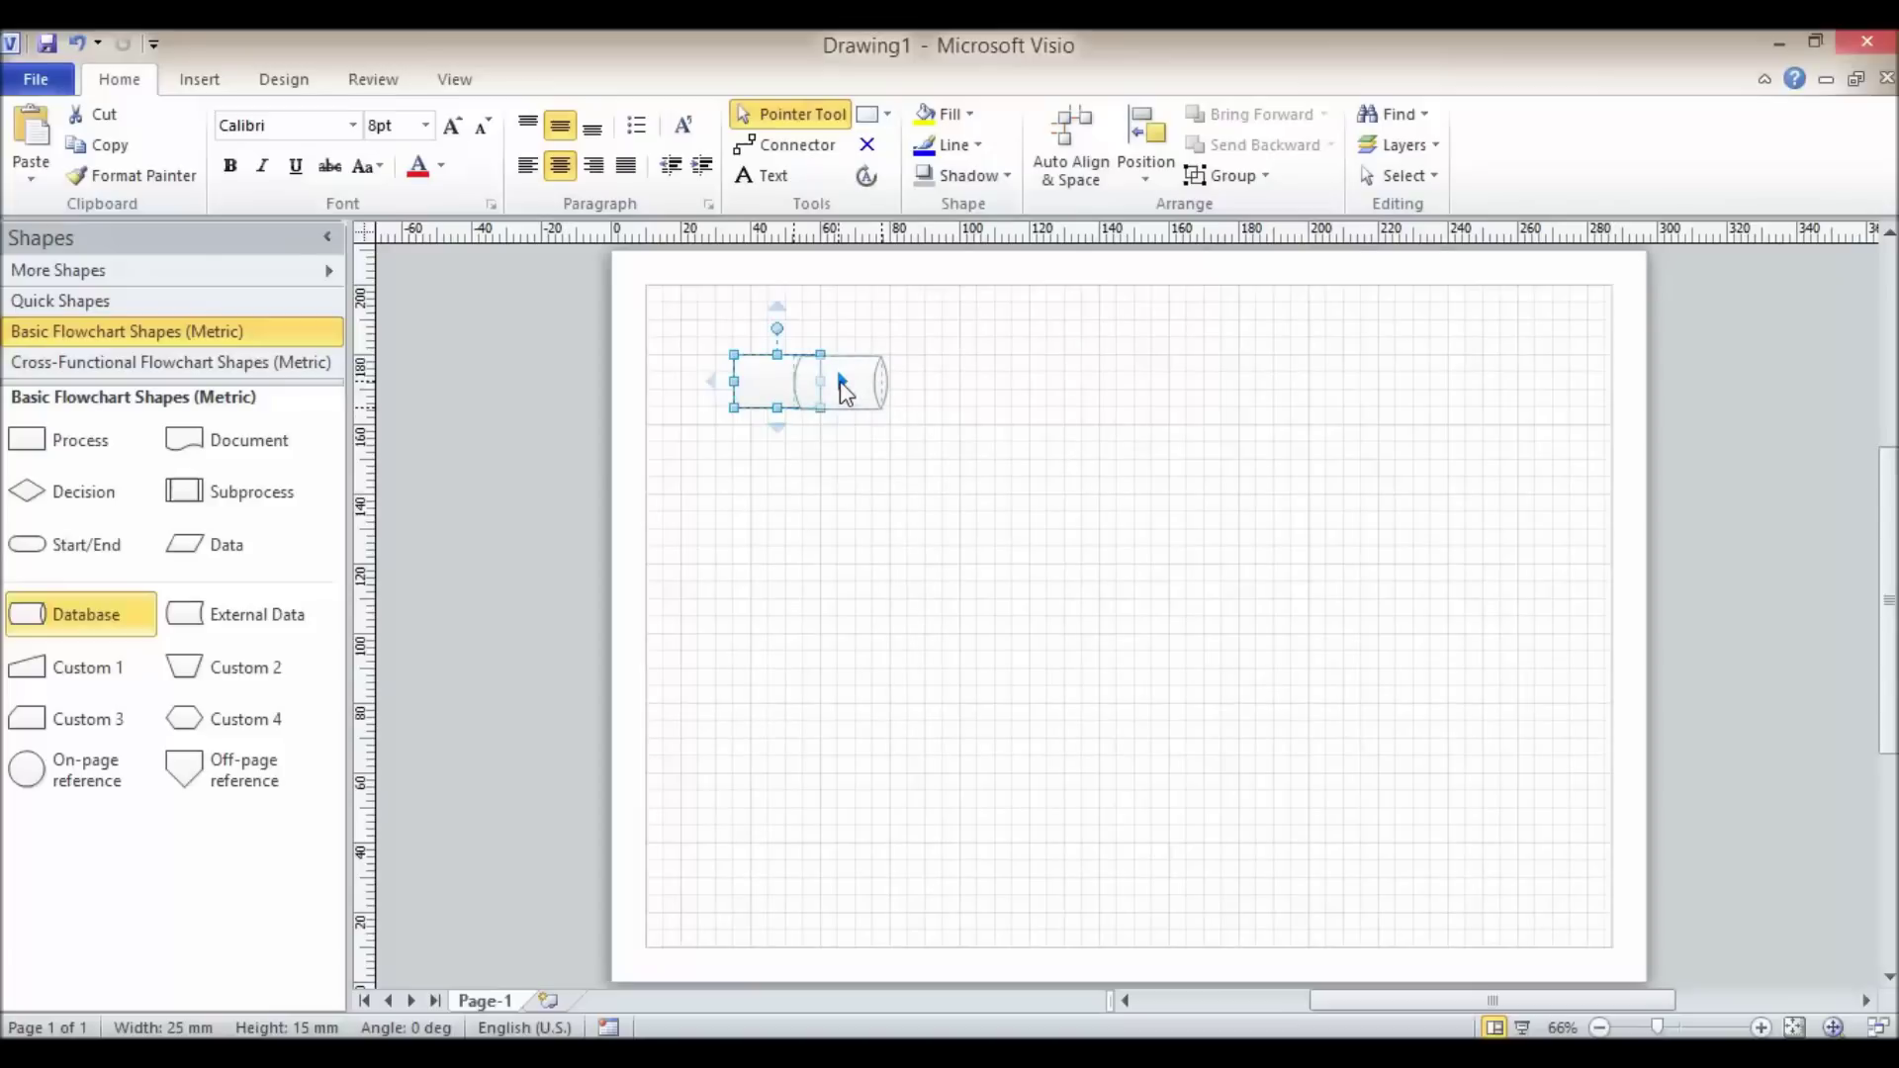
left_click_drag(801, 382, 842, 385)
left_click_drag(842, 385, 840, 386)
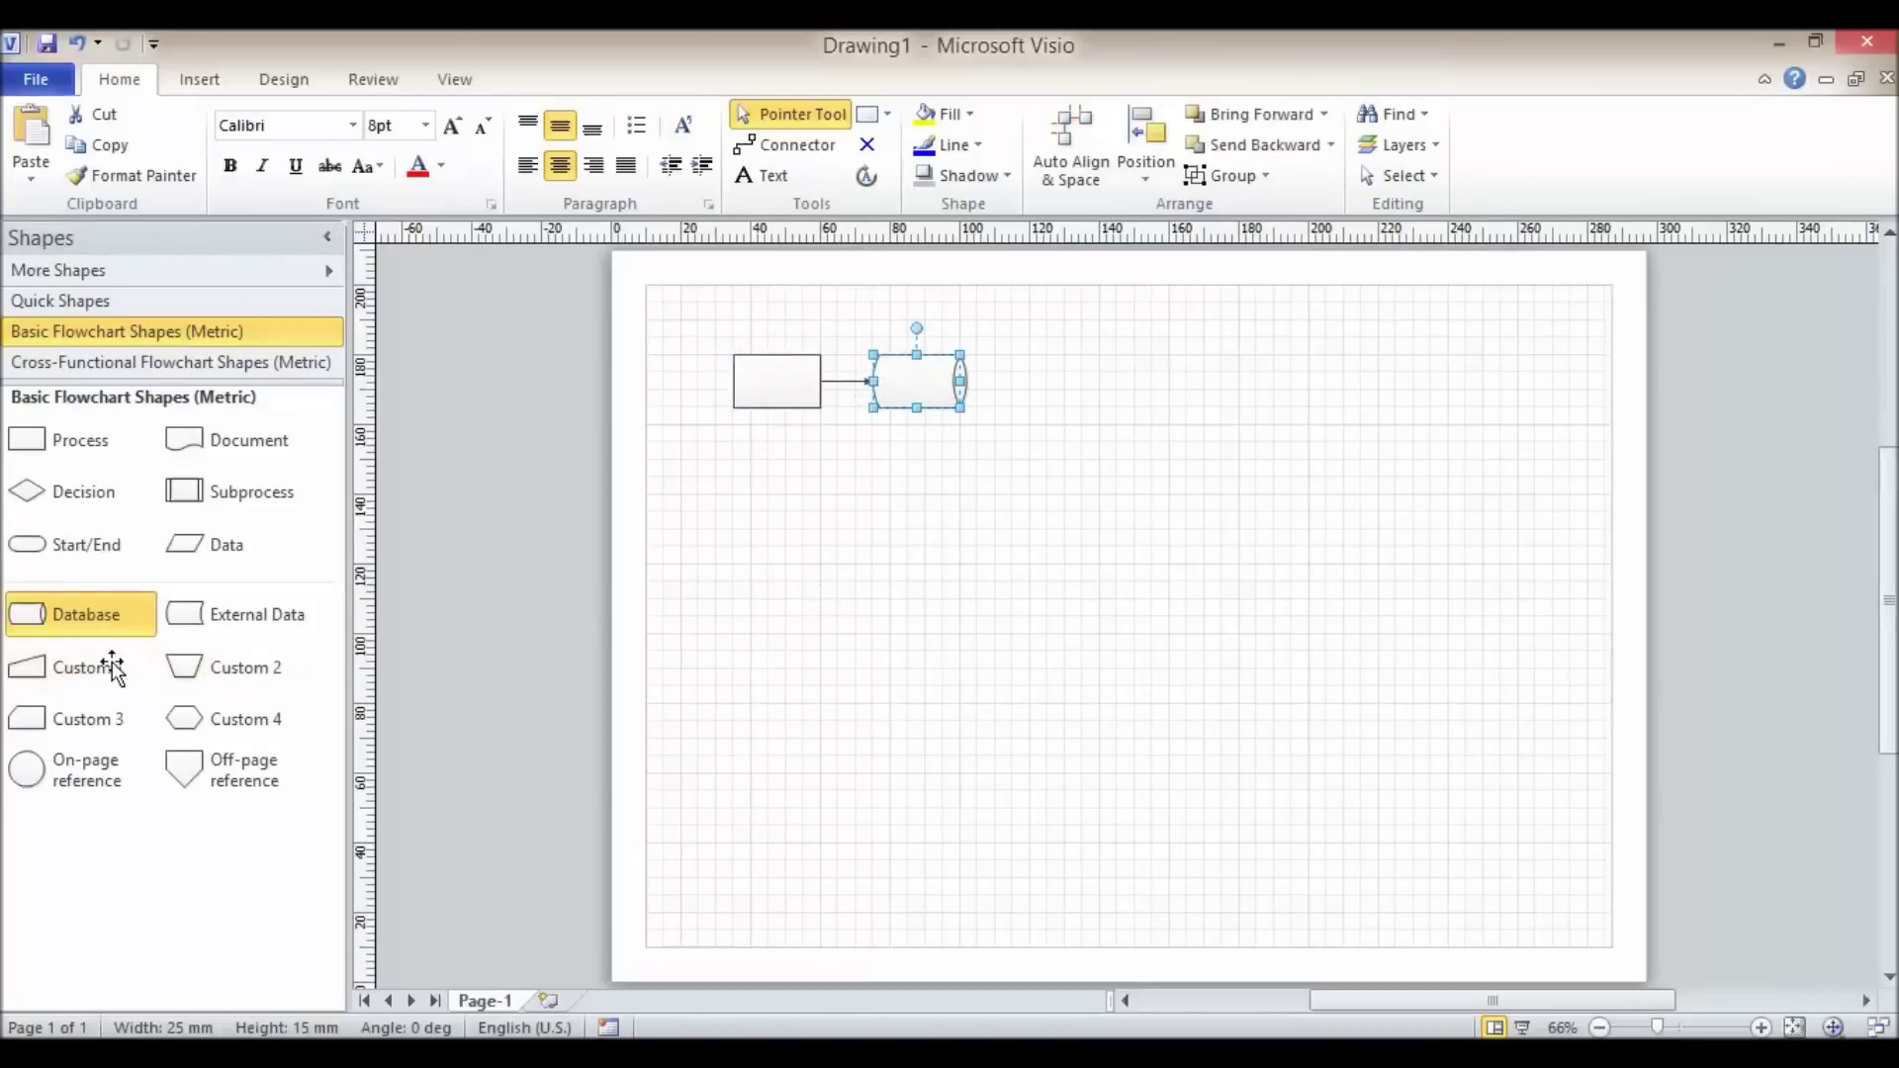
Step: Auto-connect a Decision shape from the stencil directly below the Process shape
left_click(73, 500)
left_click_drag(91, 501, 781, 434)
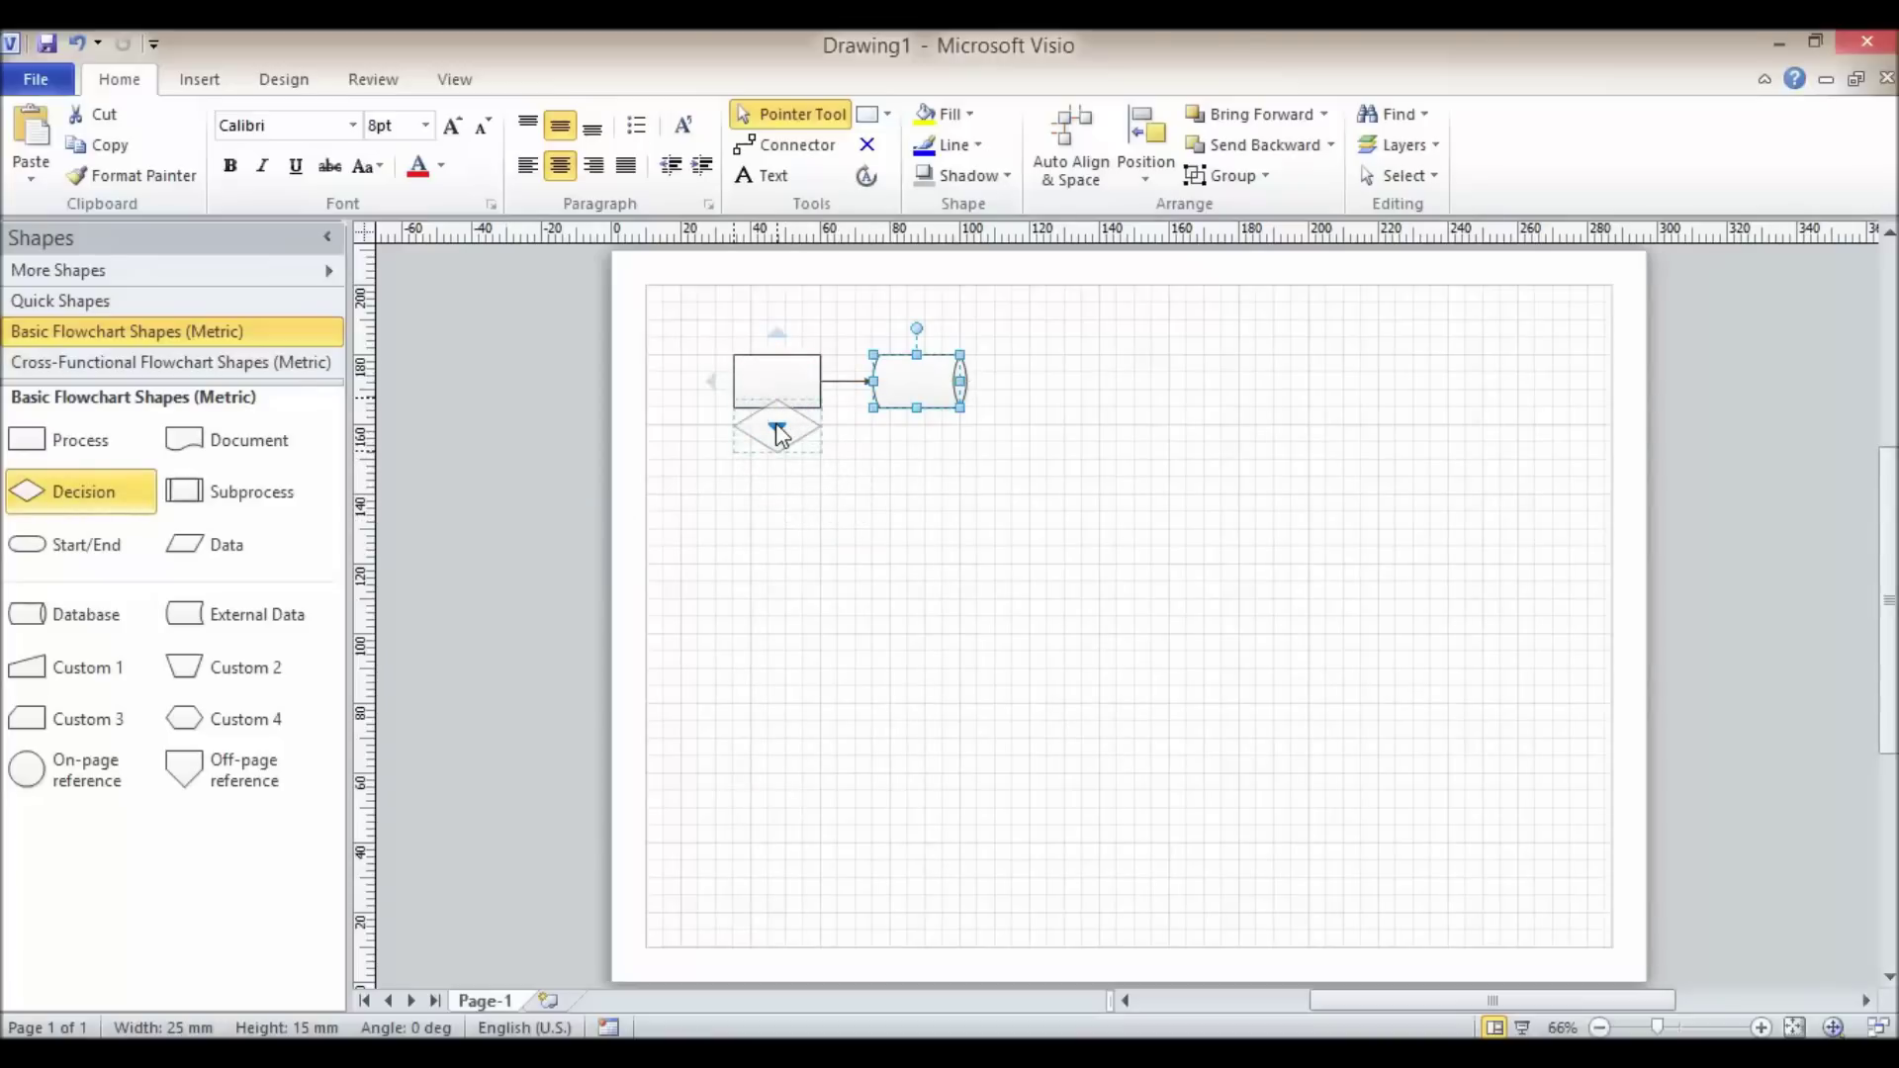
left_click_drag(780, 434, 780, 436)
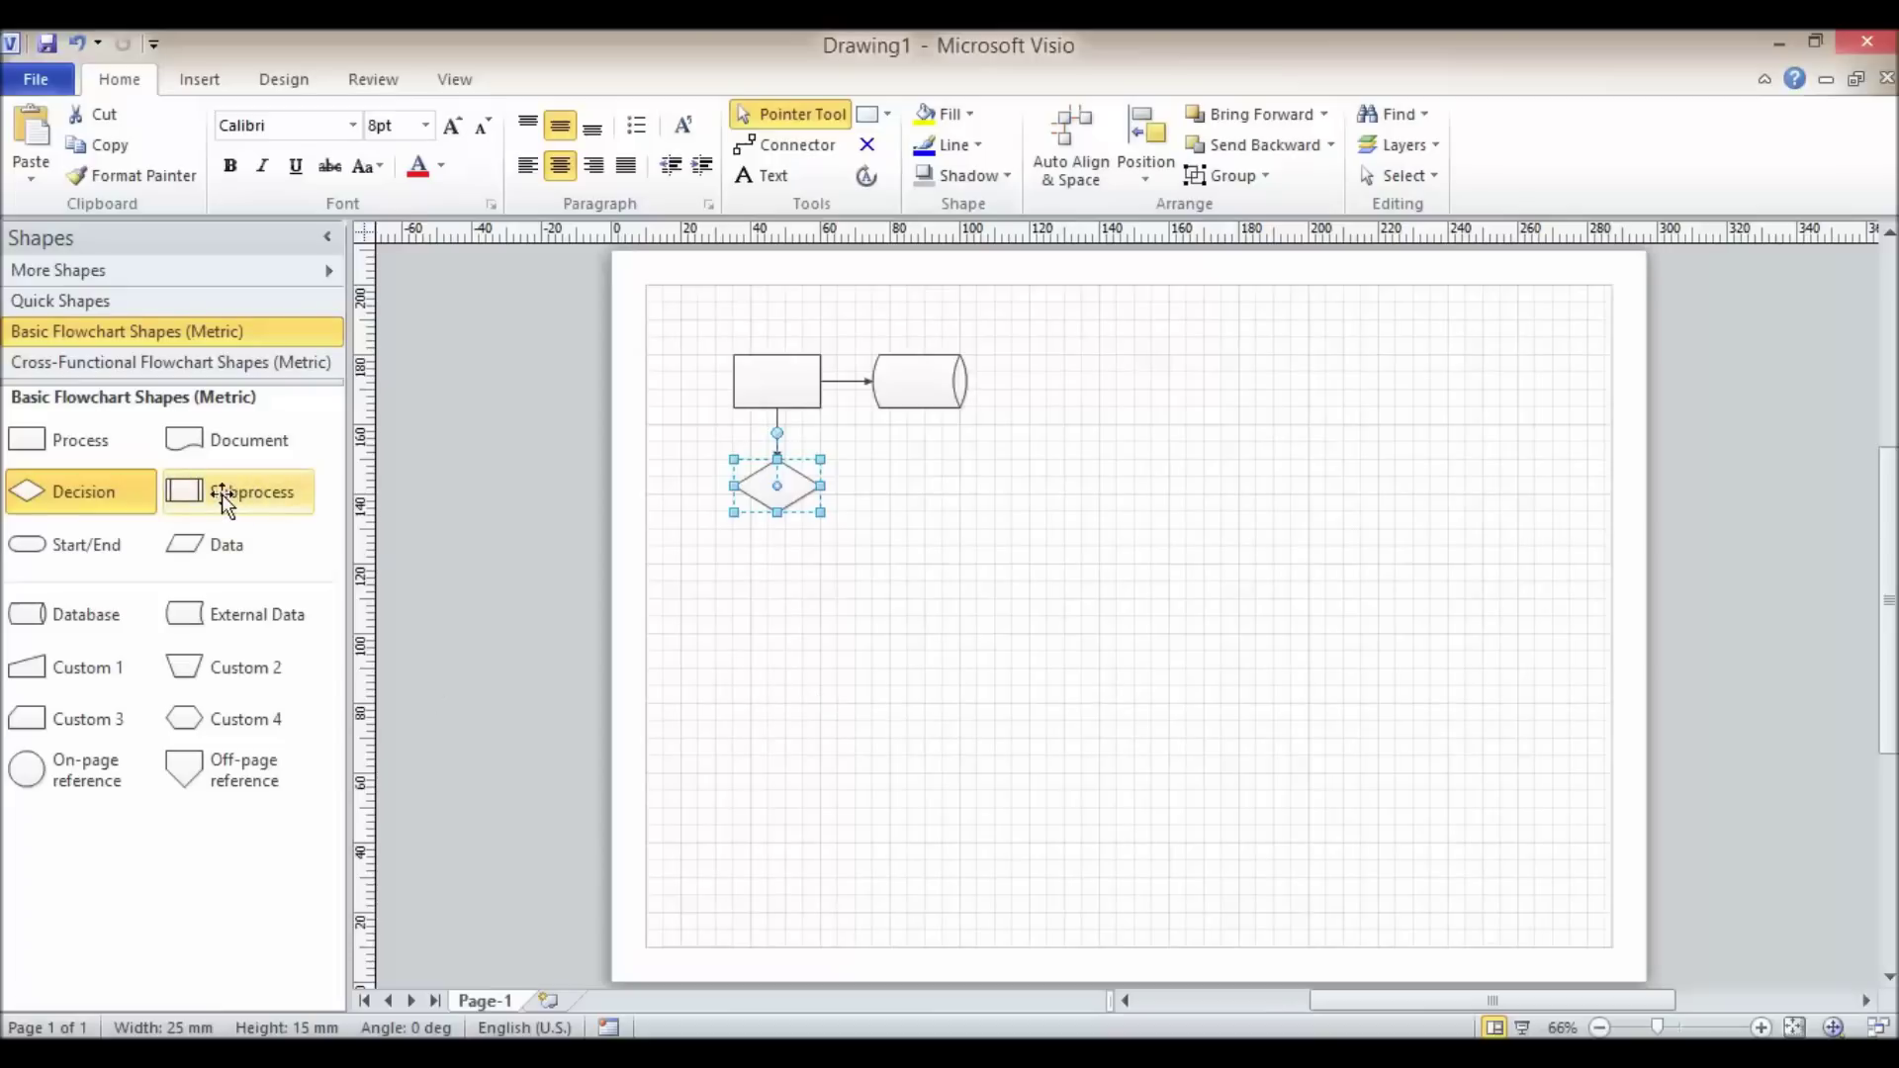
Step: Insert a Subprocess into the connector between Process and Decision, and a second Process into the connector leading to the Database
left_click_drag(221, 494, 784, 442)
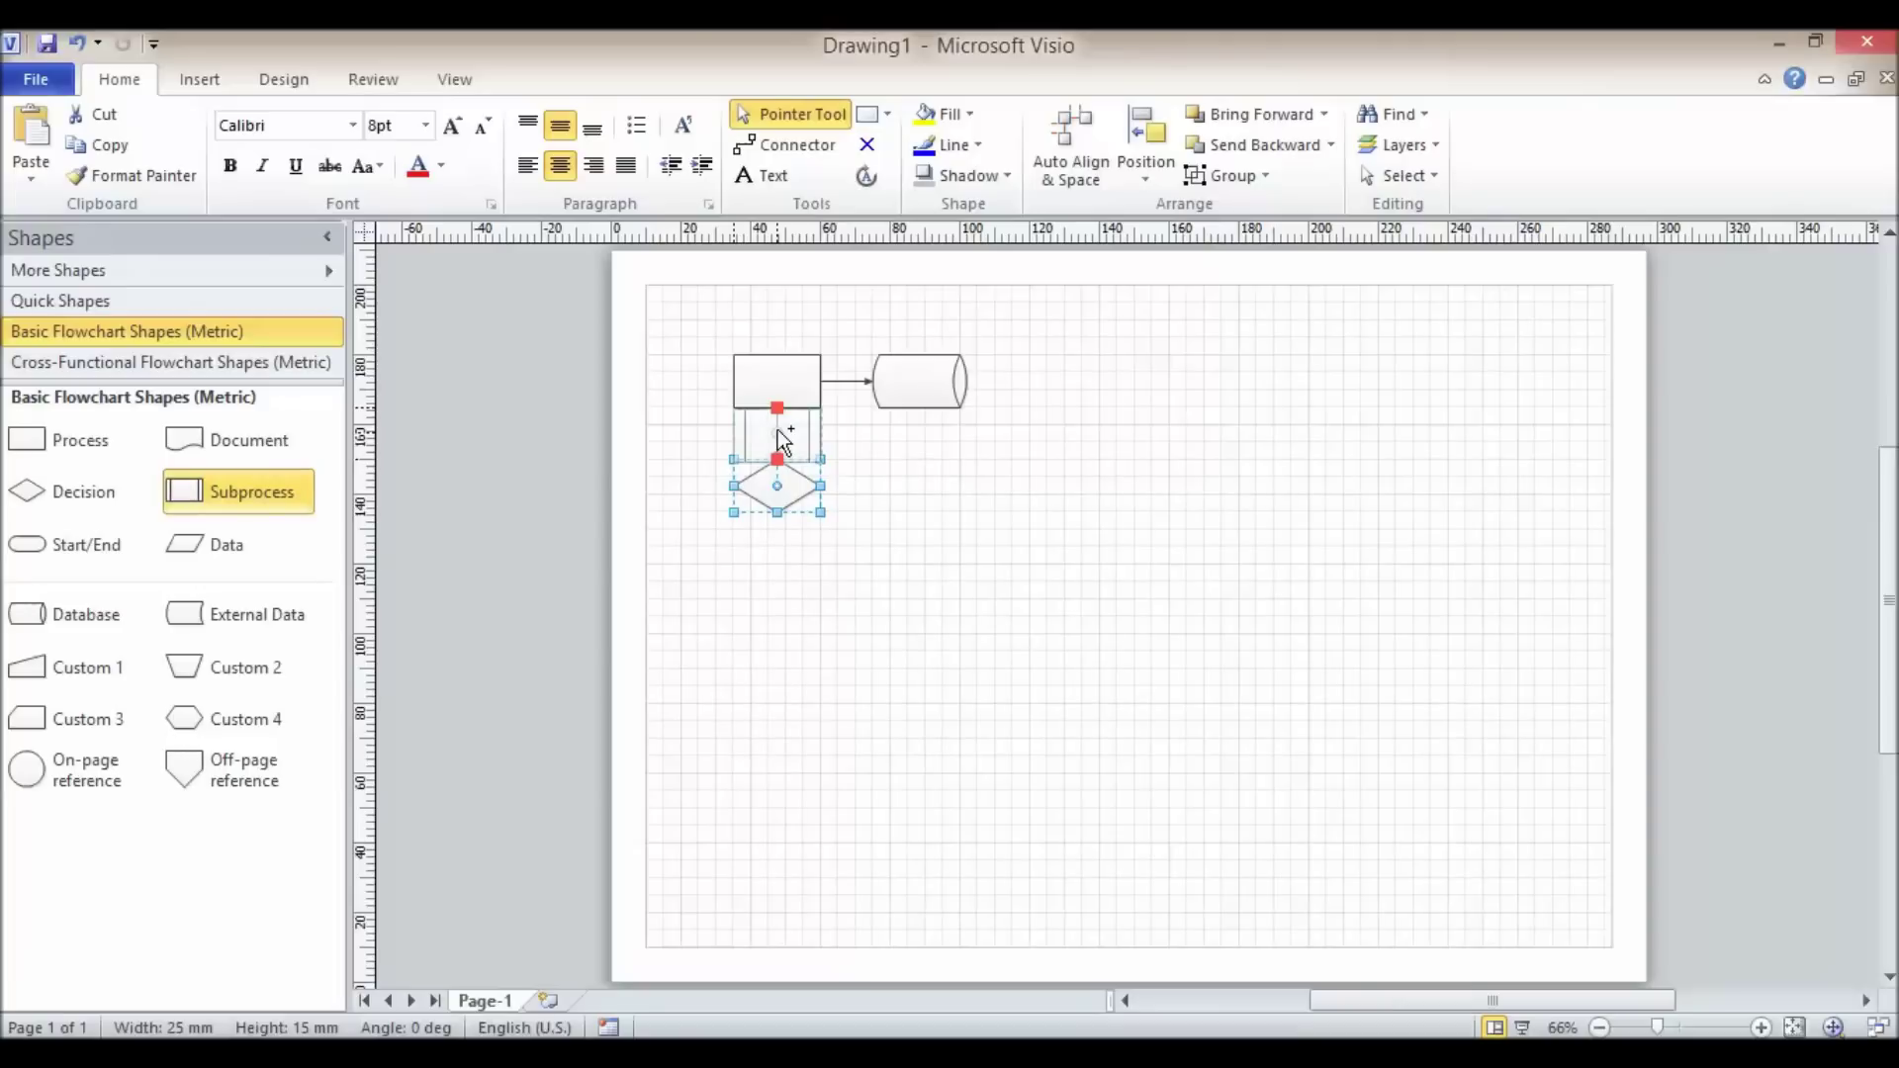
left_click_drag(778, 431, 779, 432)
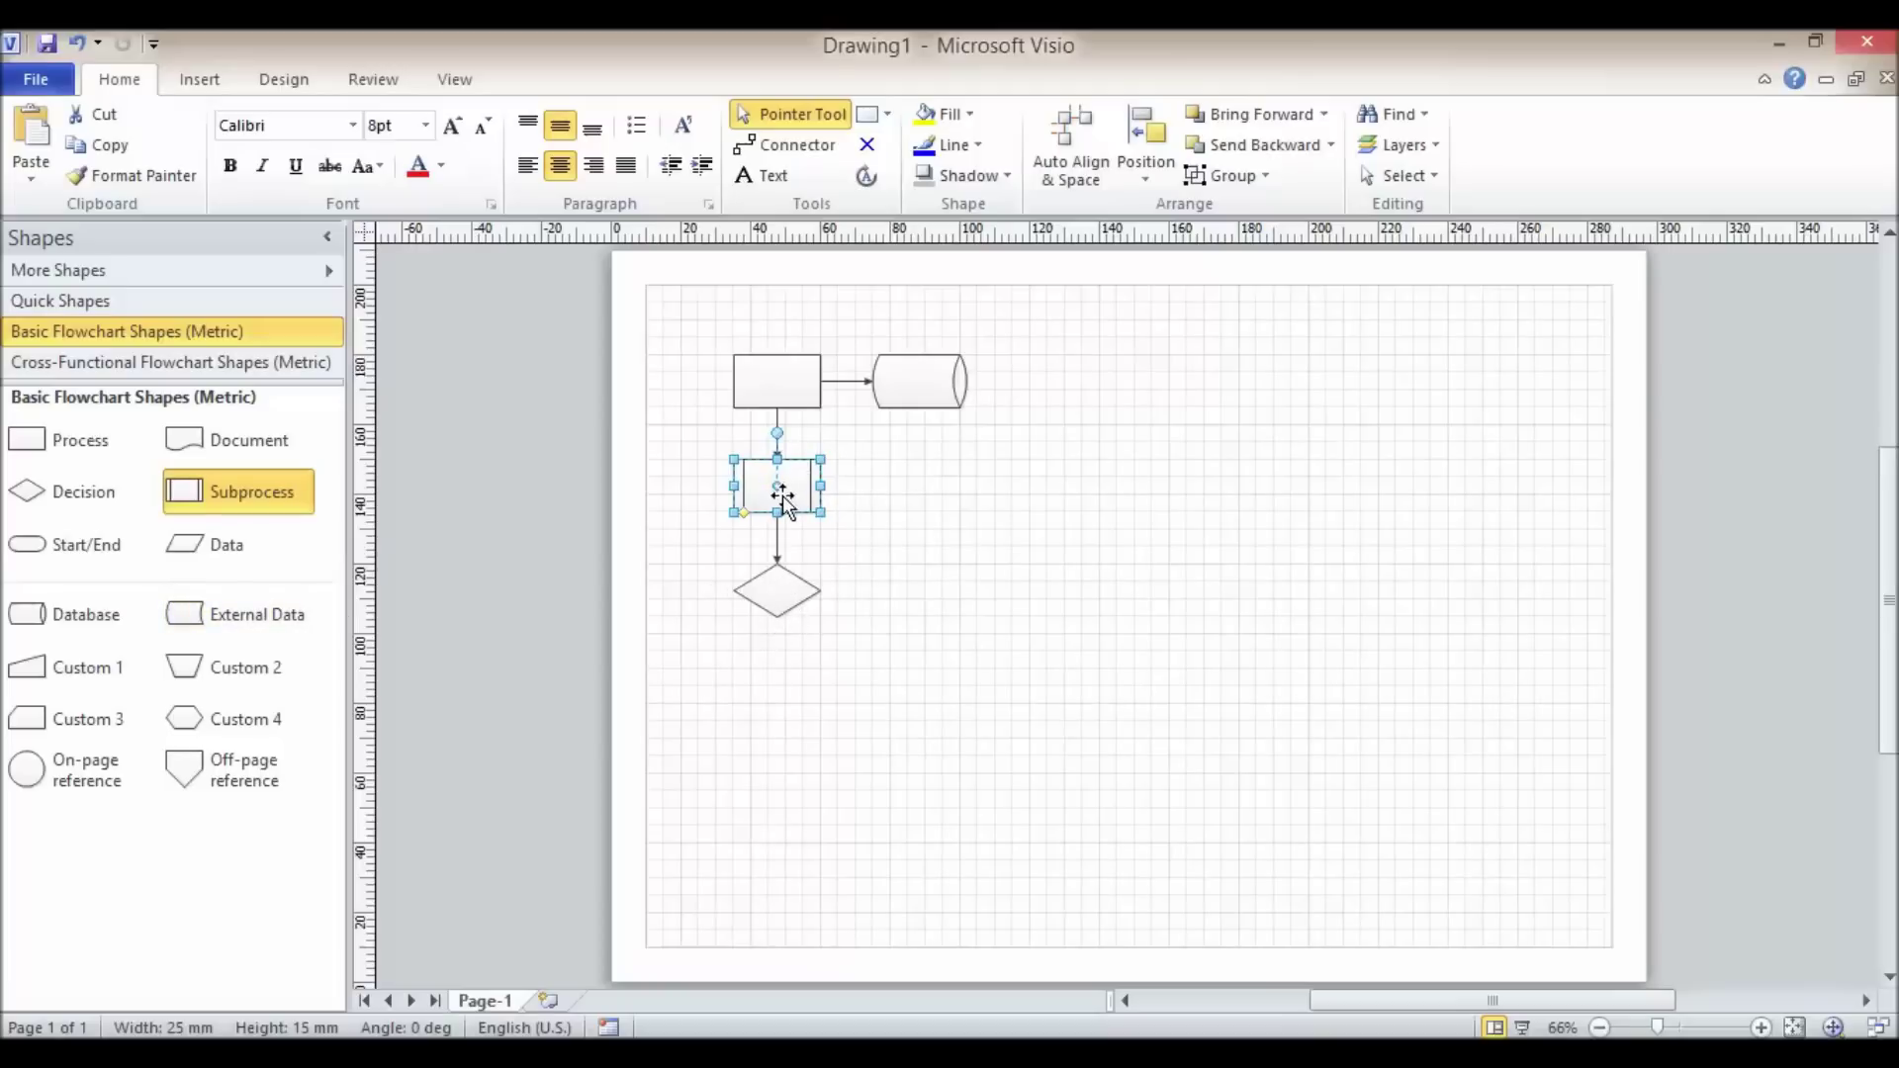
left_click_drag(80, 465, 848, 380)
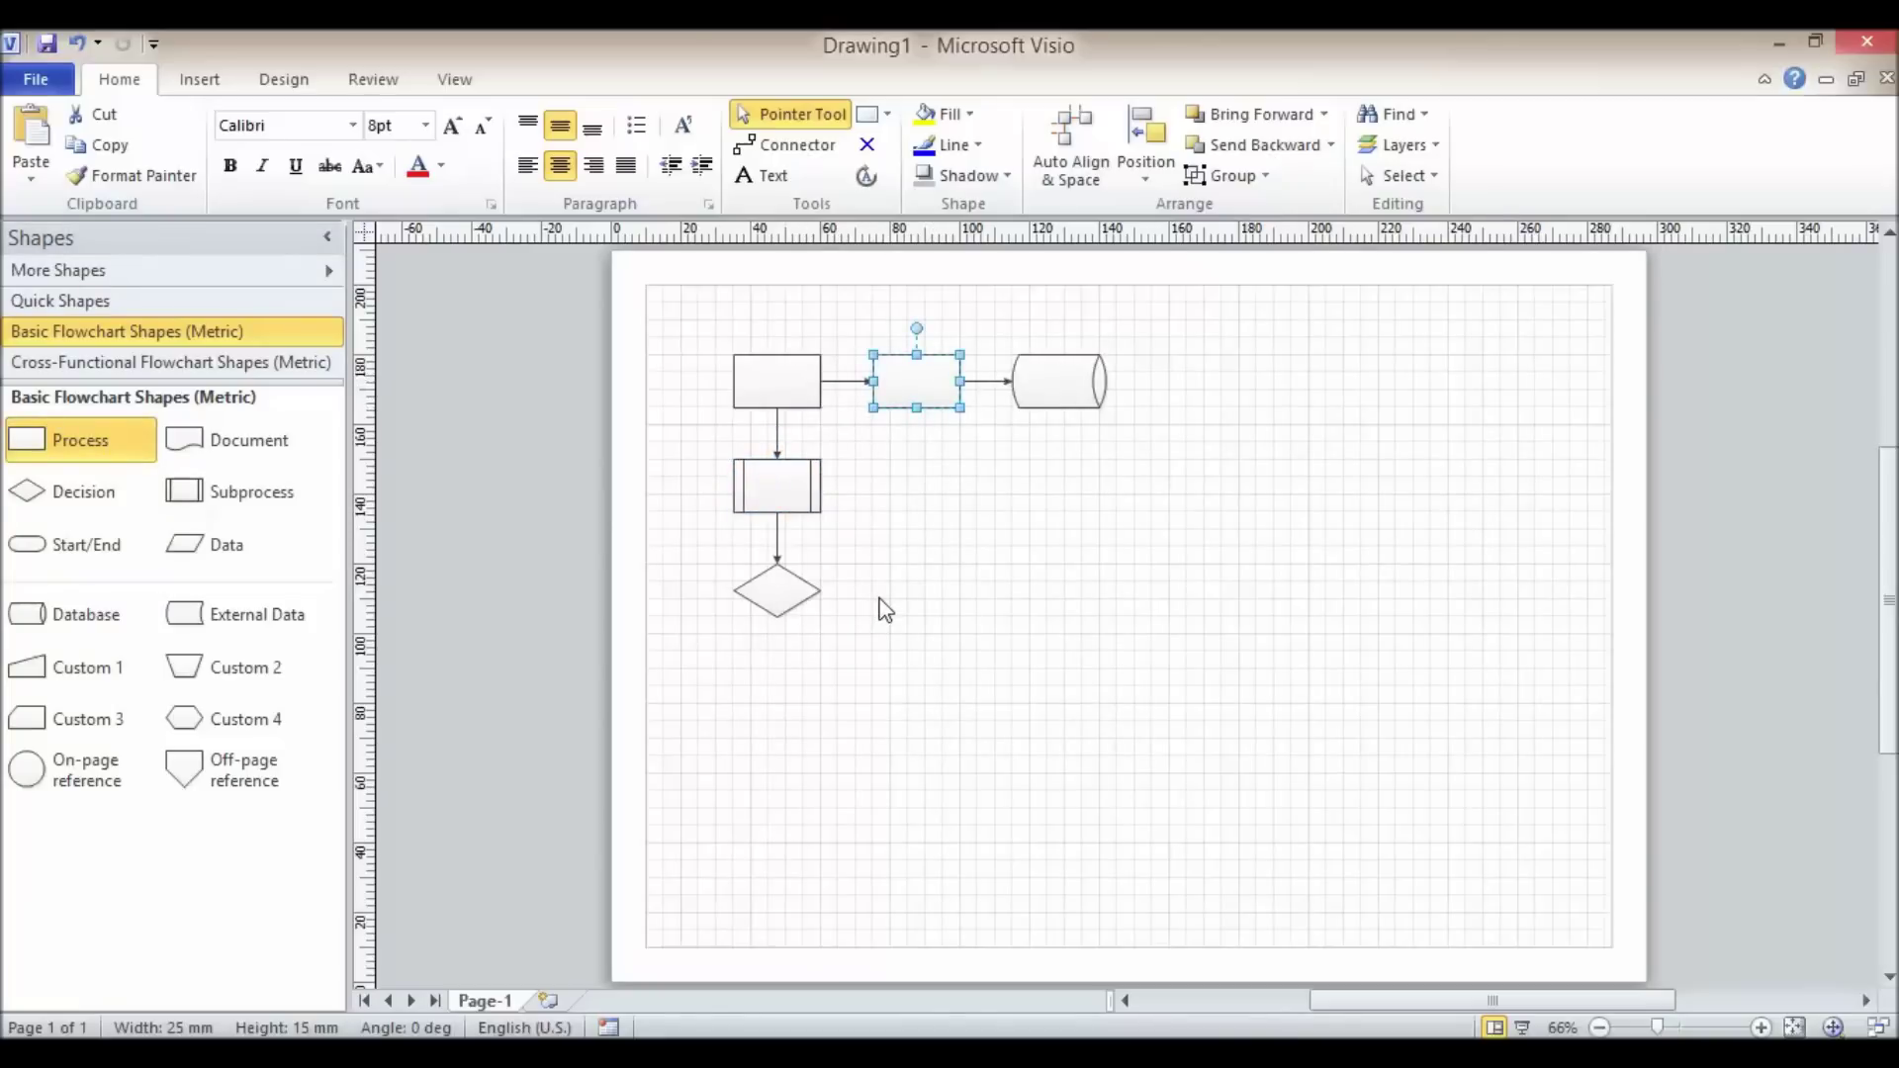
Step: Clear the page of all five shapes and their connectors
key("ctrl+a")
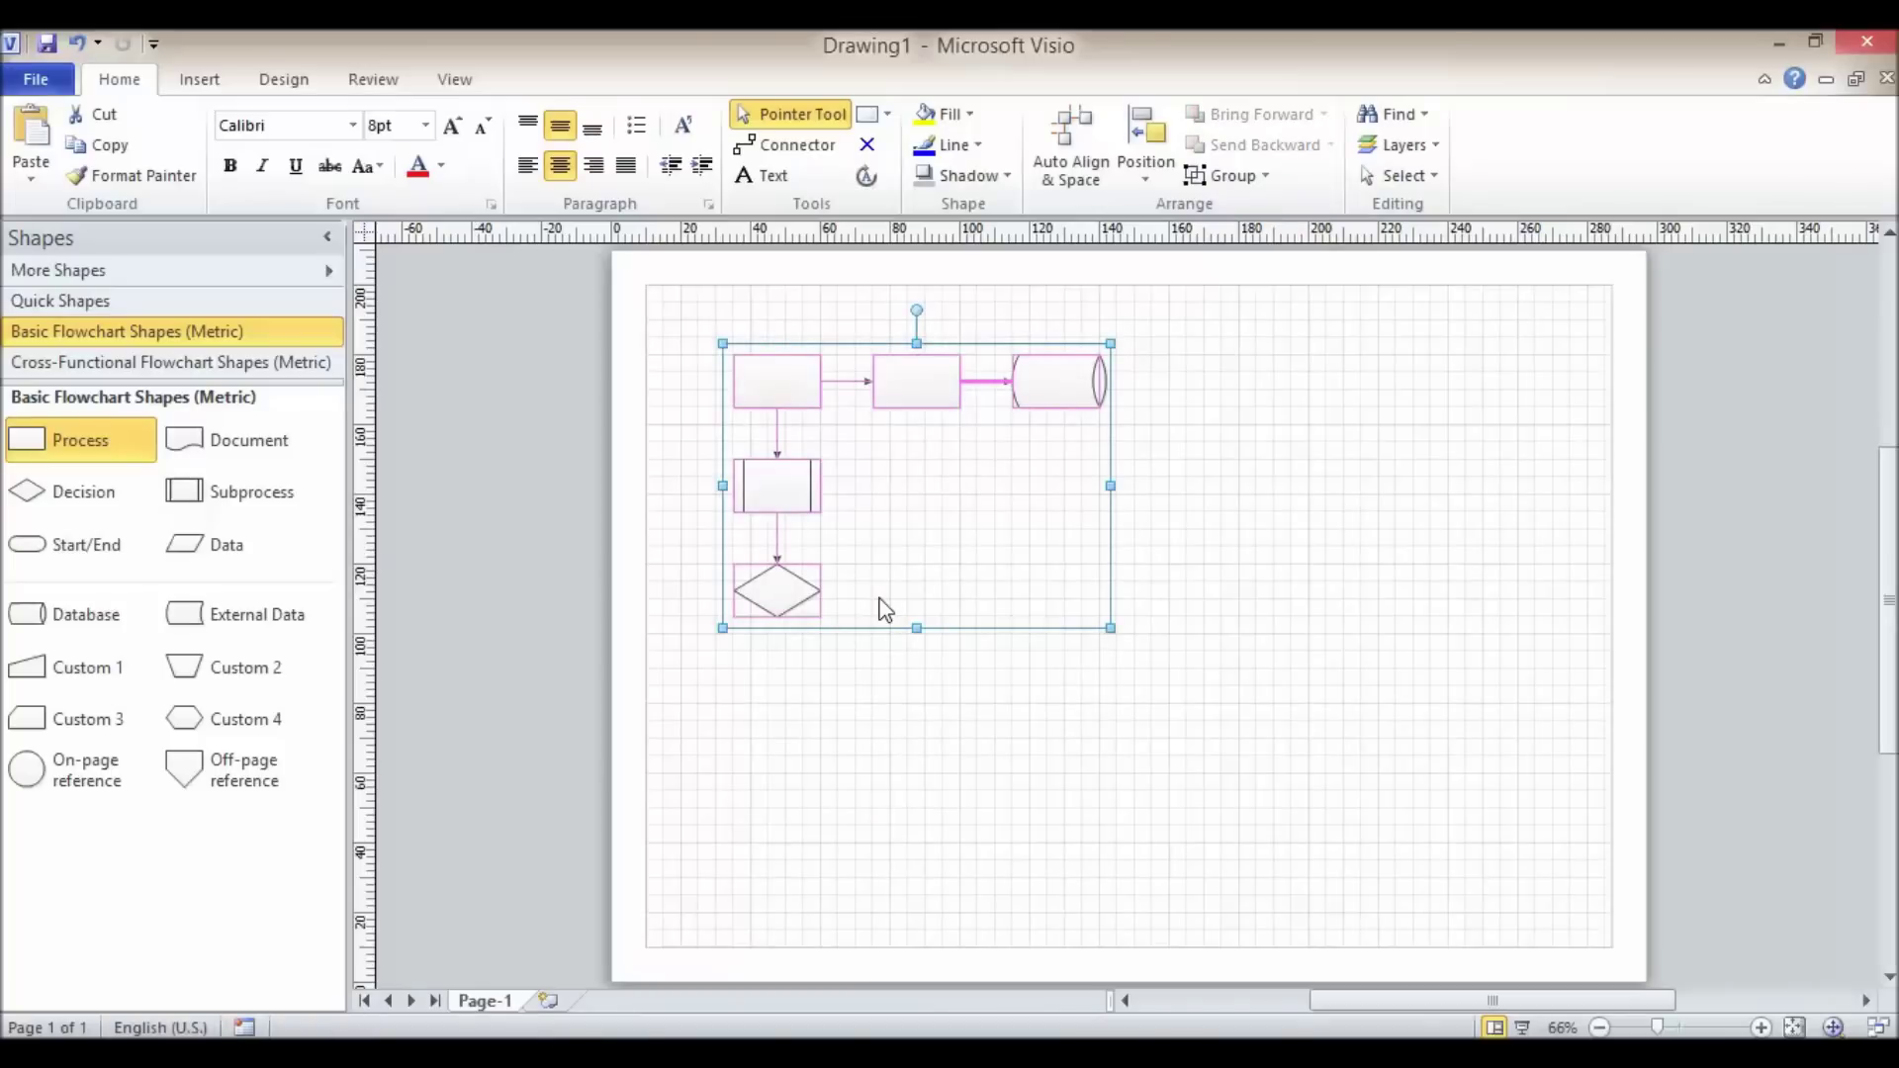
key("Delete")
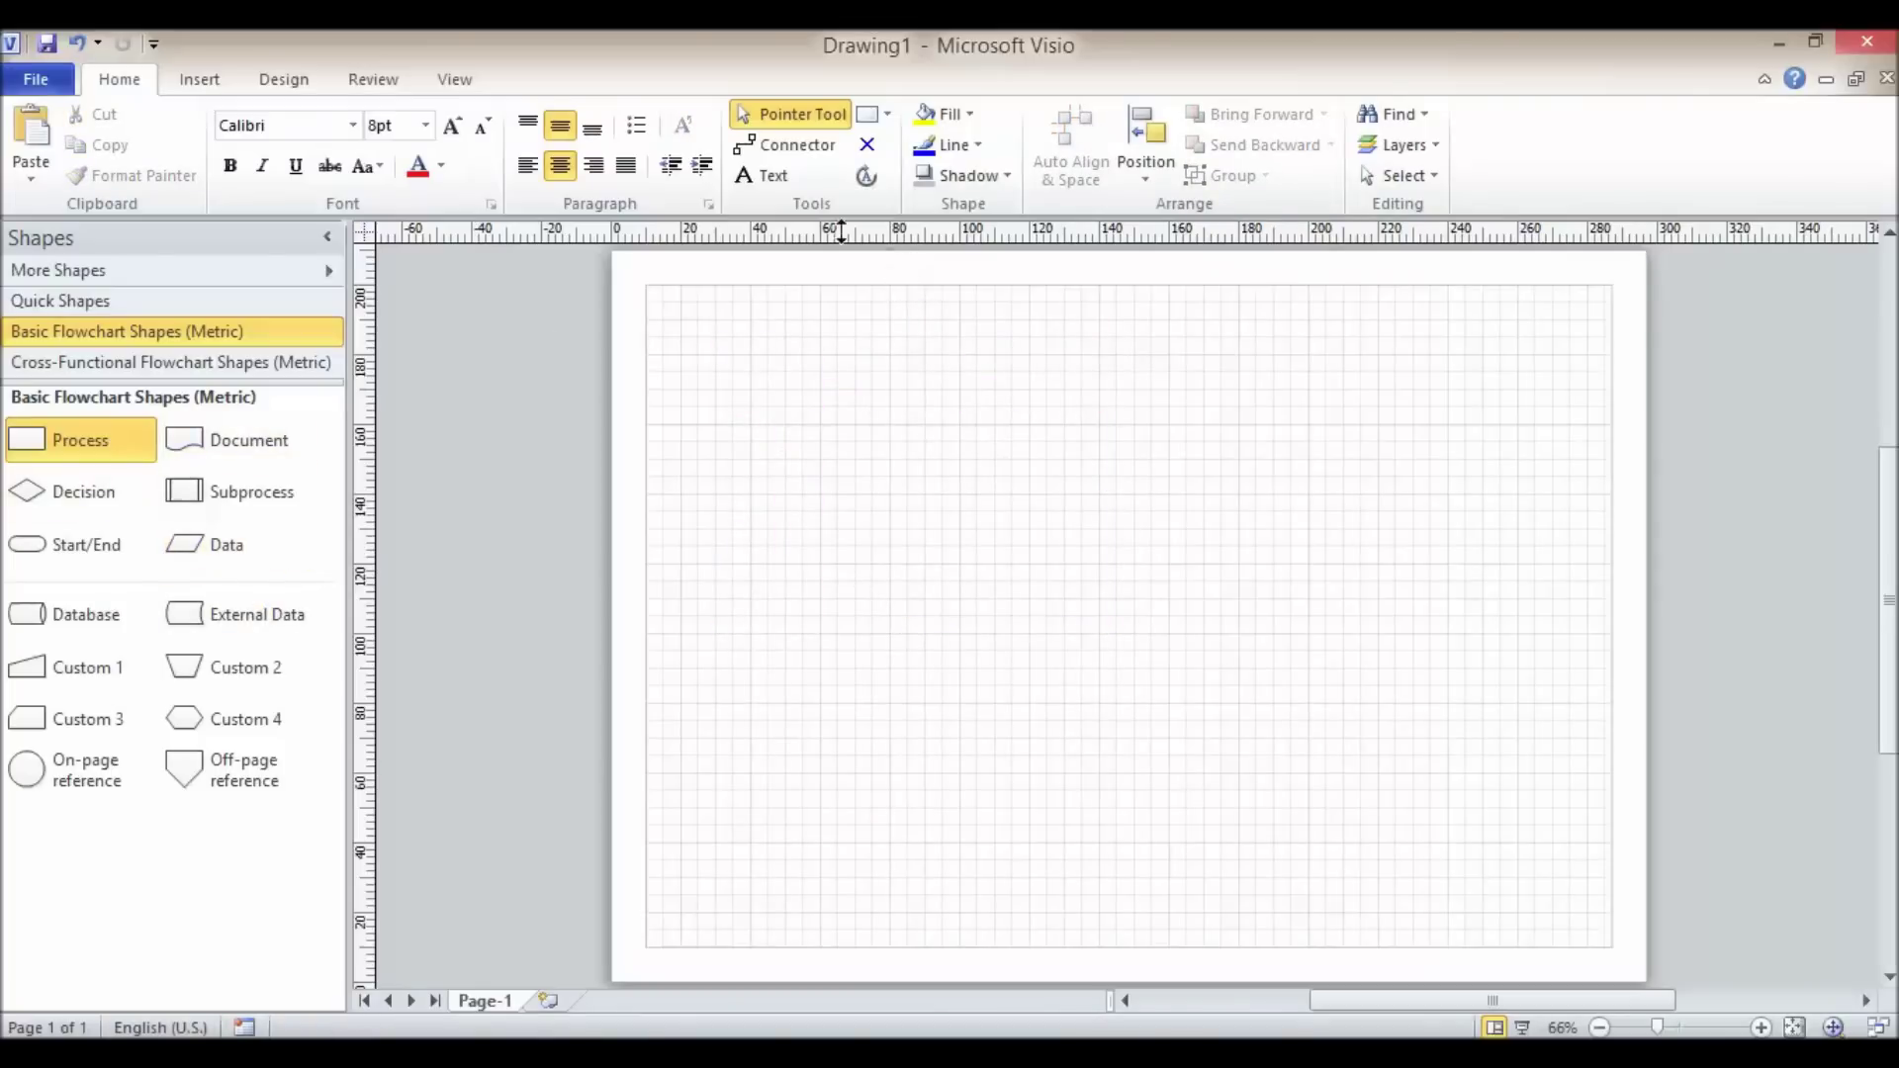
Step: With the Connector tool active, place a Process near the page's upper-left corner and an automatically connected Document below it
left_click(800, 152)
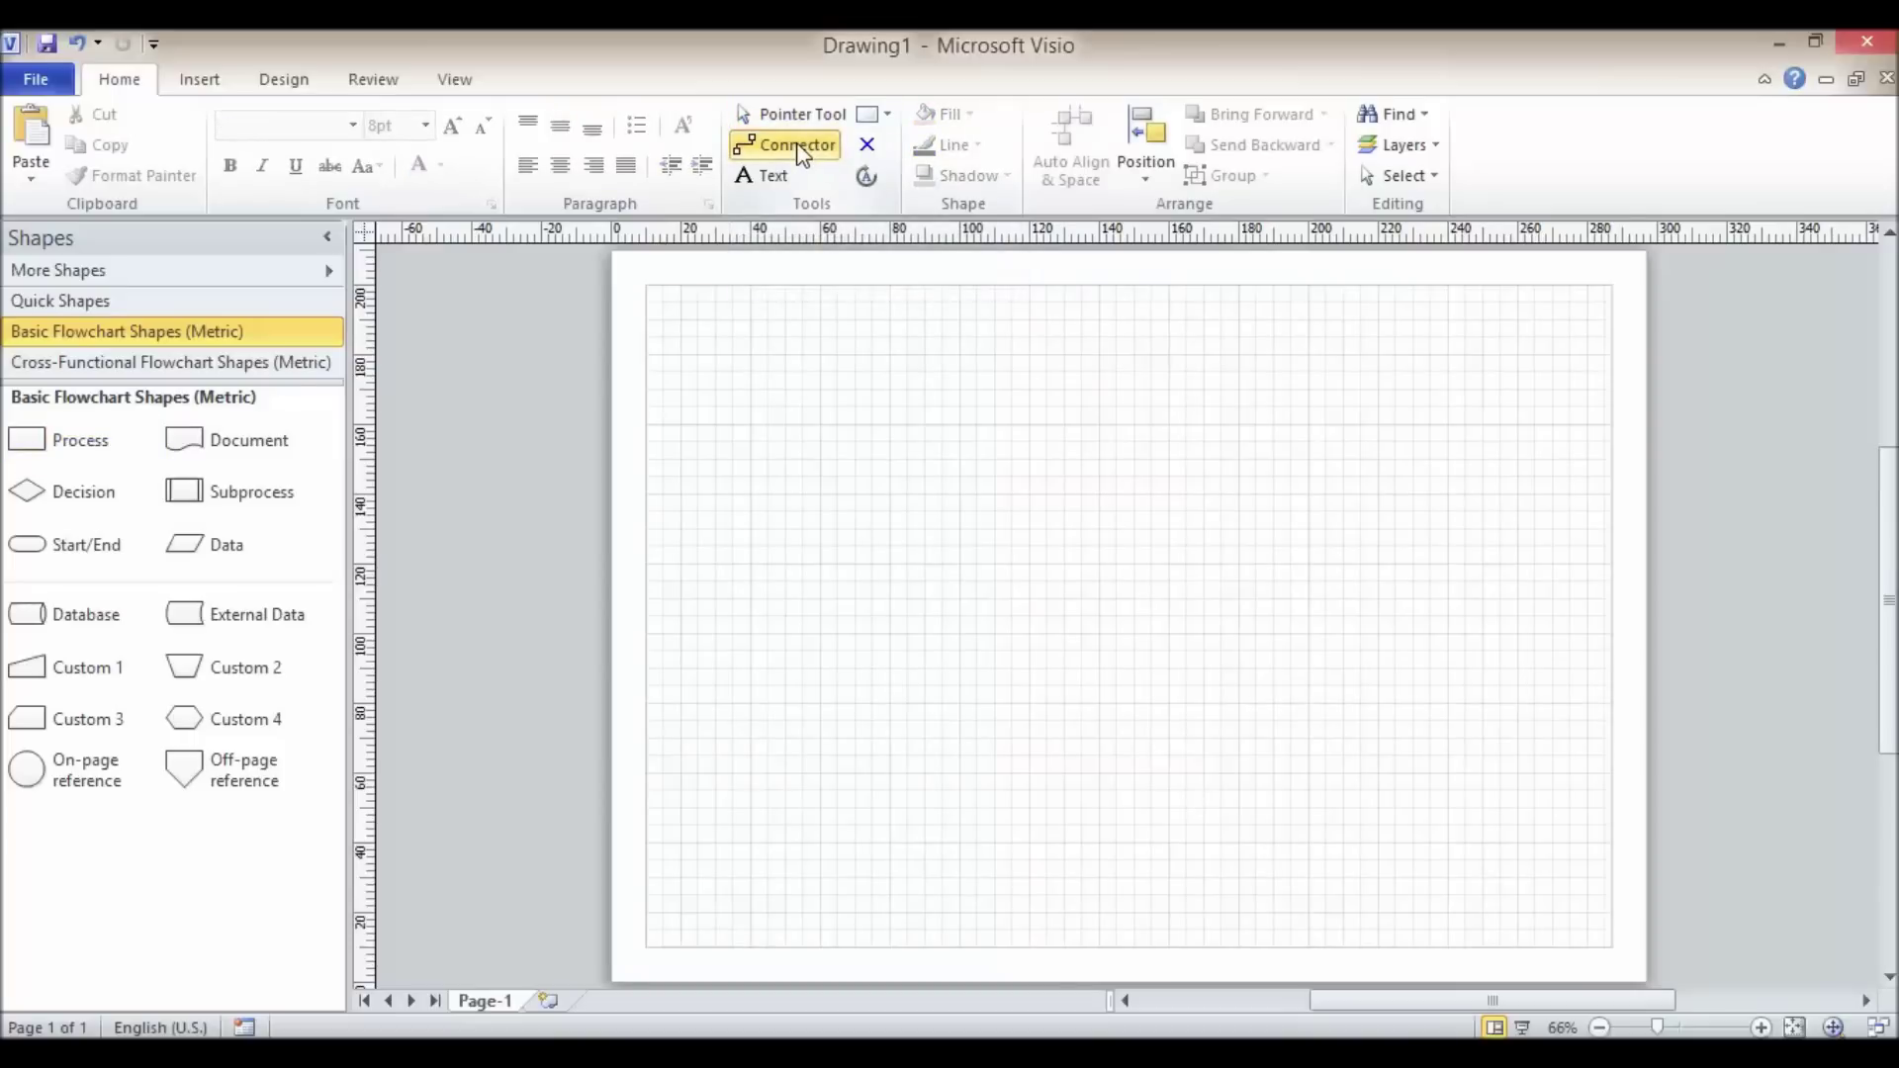
left_click_drag(30, 440, 748, 369)
left_click_drag(257, 453, 758, 479)
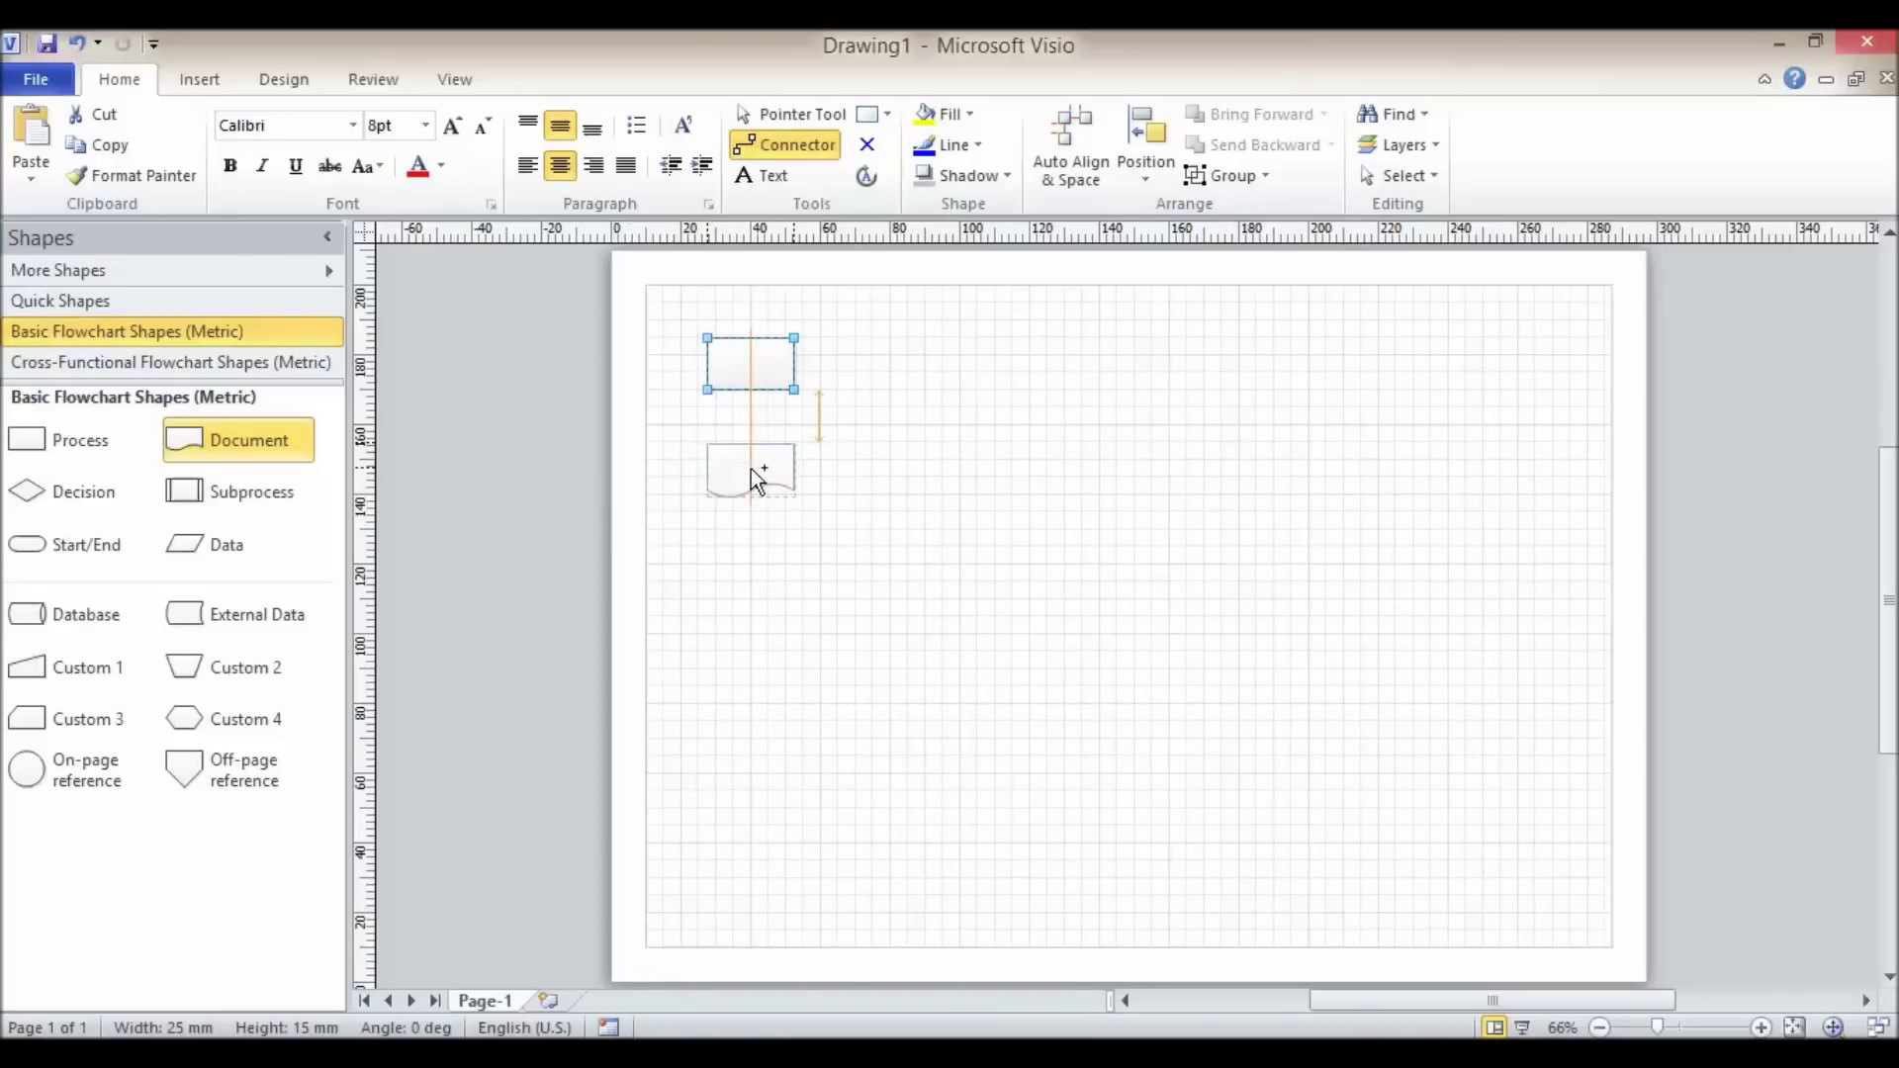
left_click_drag(754, 473, 752, 475)
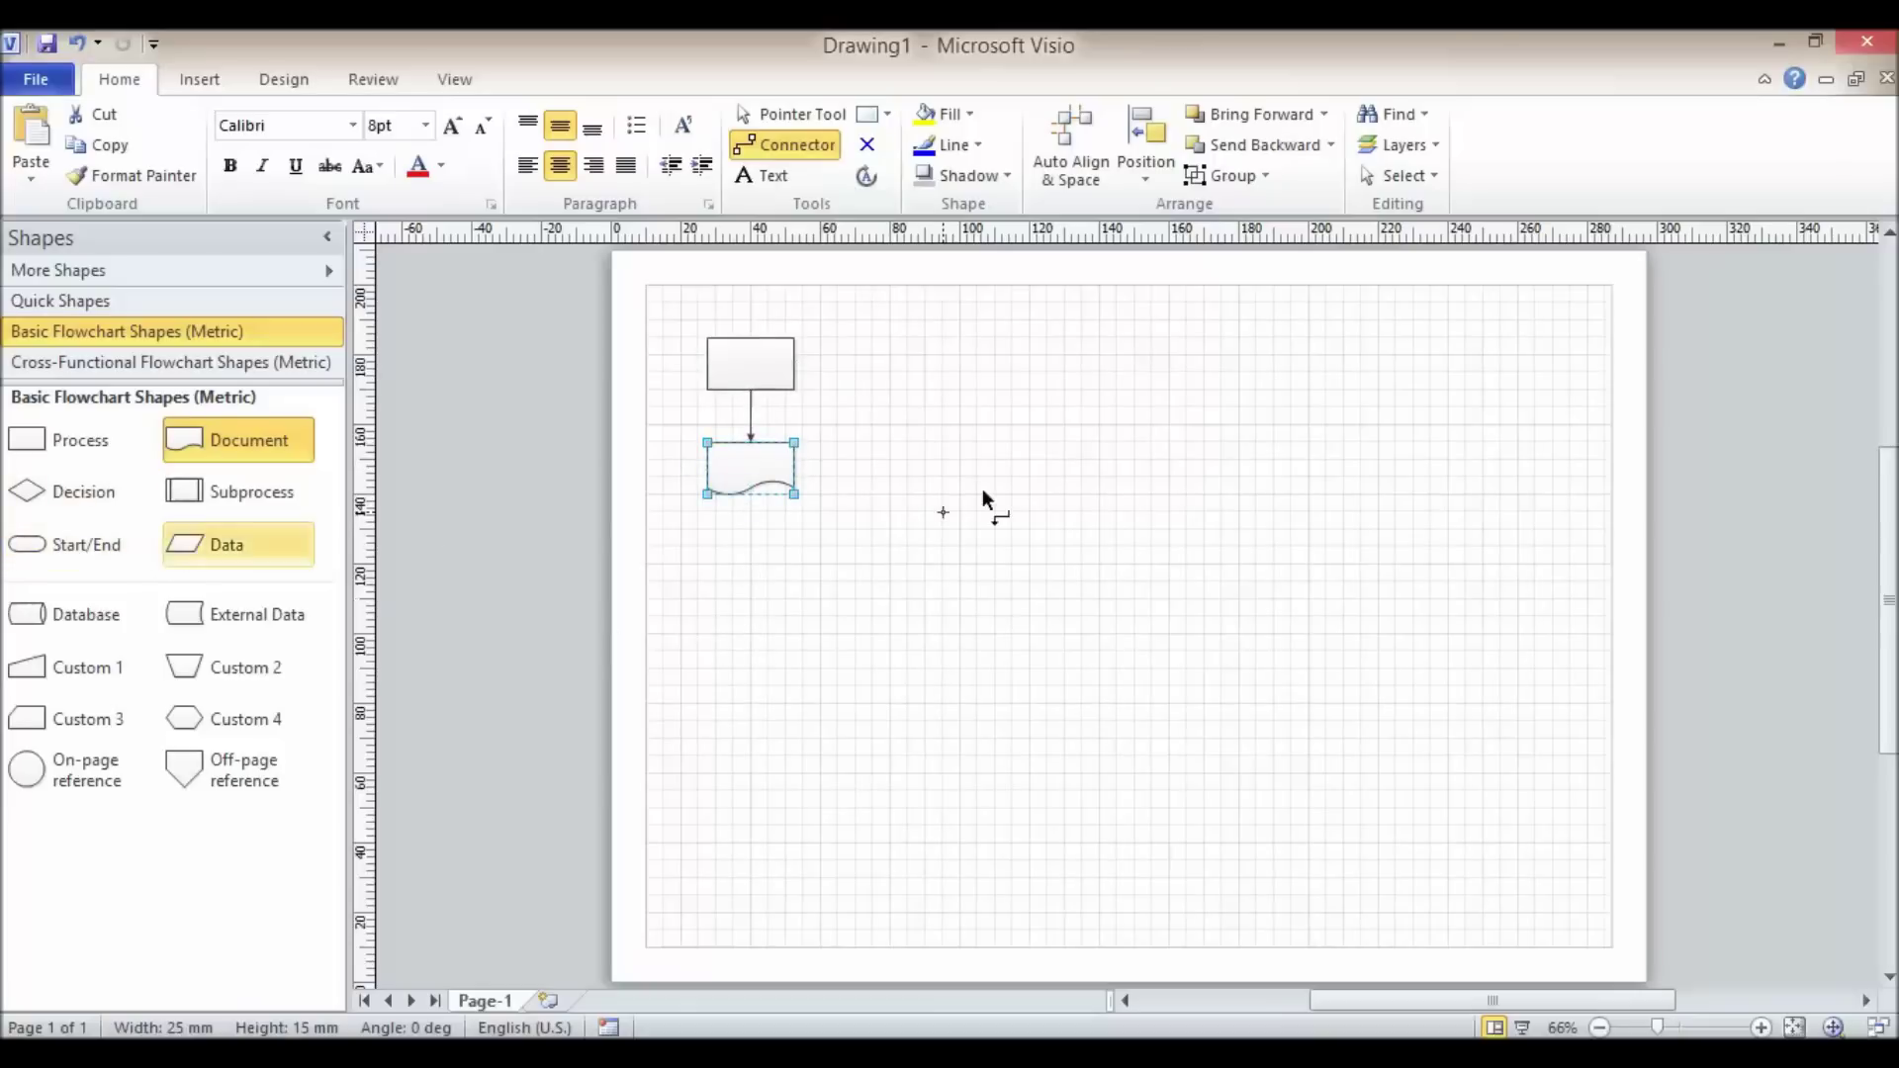
Step: Extend the chain with a connected Decision to the right of the Document and a Process to the right of the Decision
left_click_drag(76, 491, 912, 479)
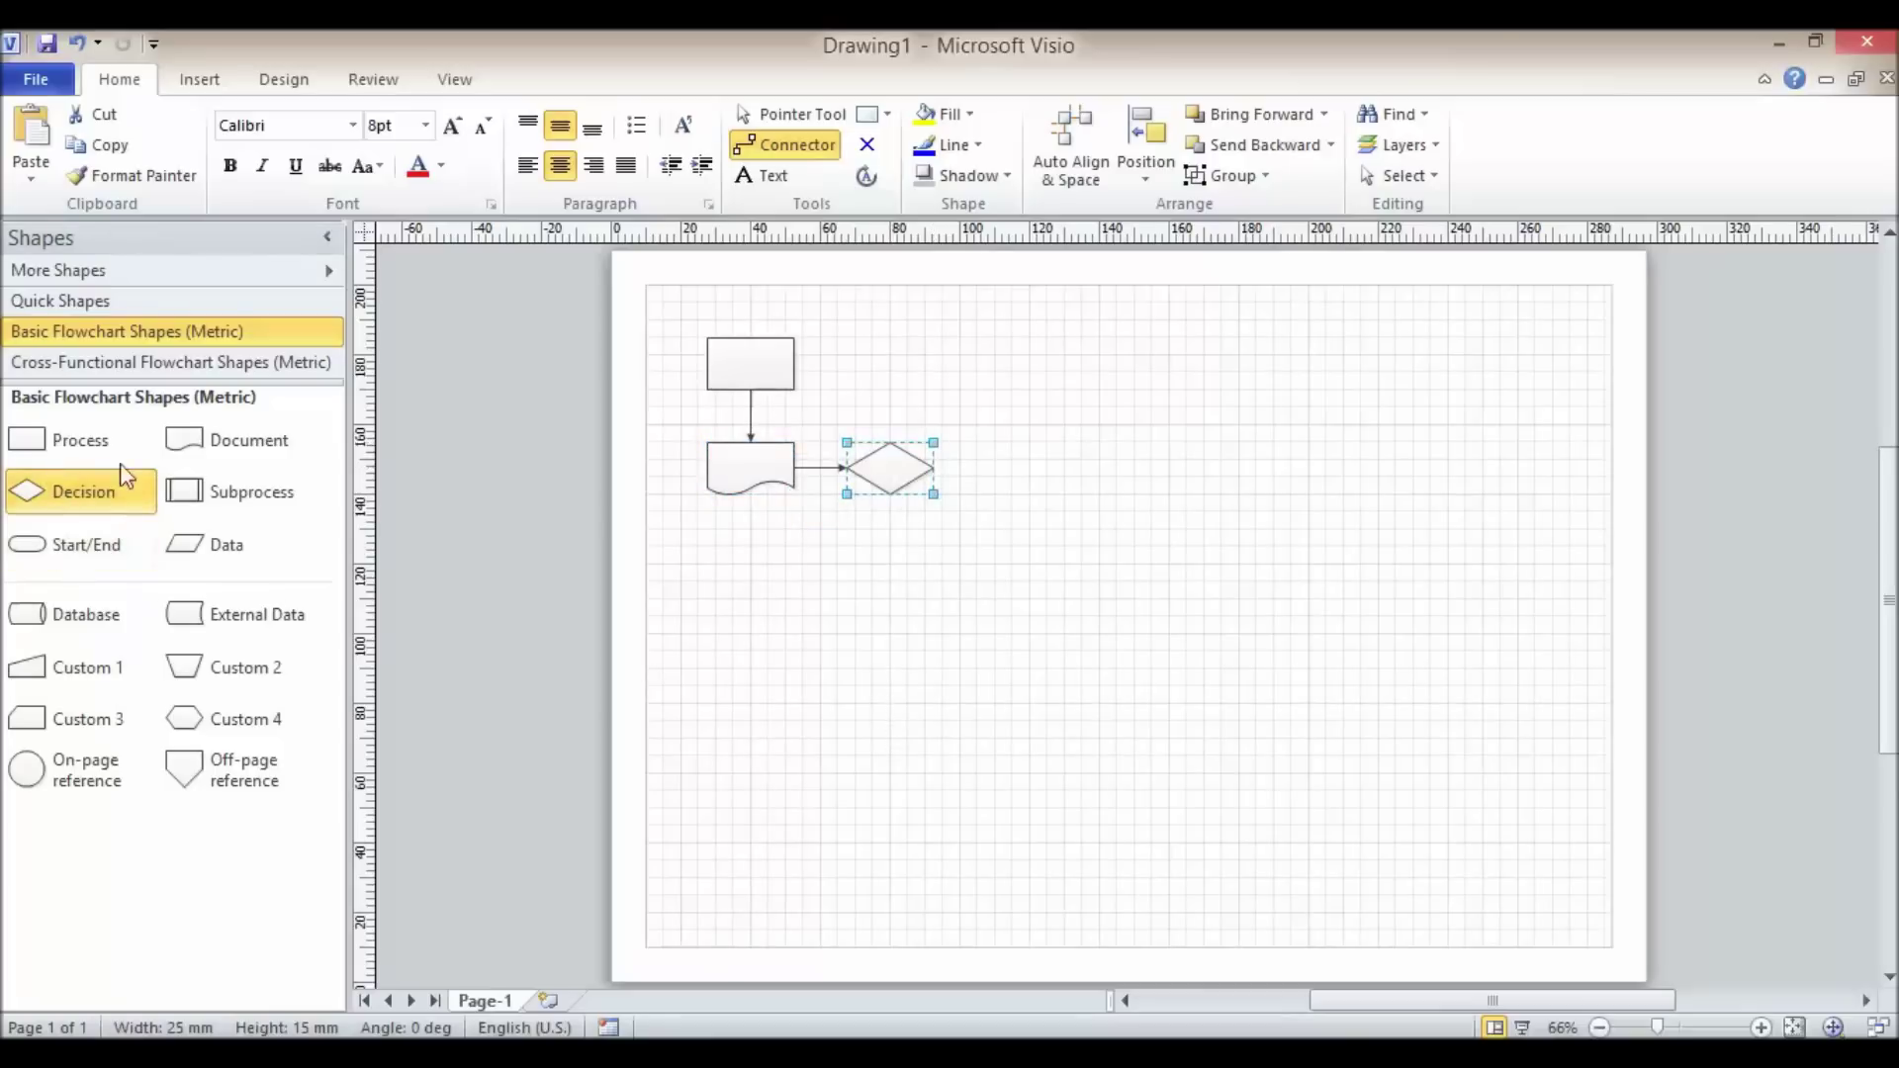
left_click_drag(35, 491, 1043, 473)
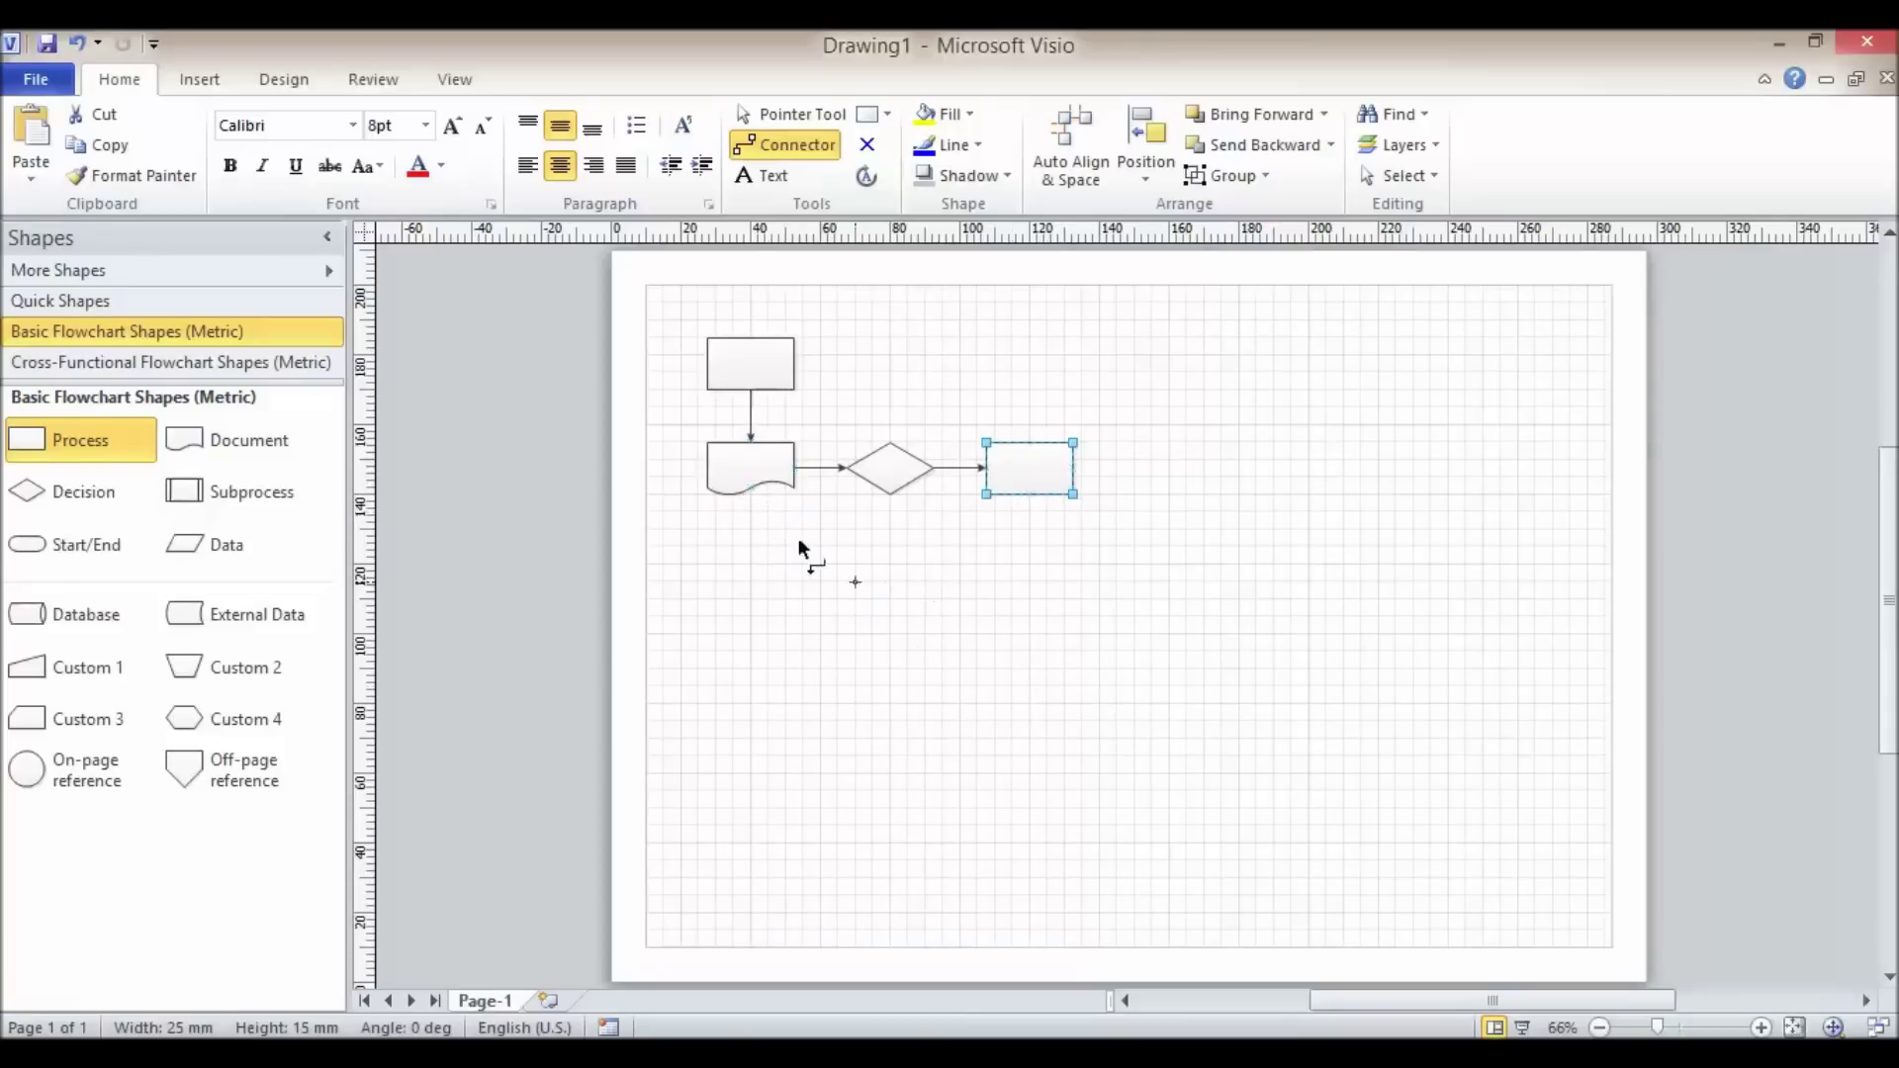
Step: Branch from the Document shape by placing a connected Subprocess shape directly below it
mouse_move(742, 521)
left_click(779, 475)
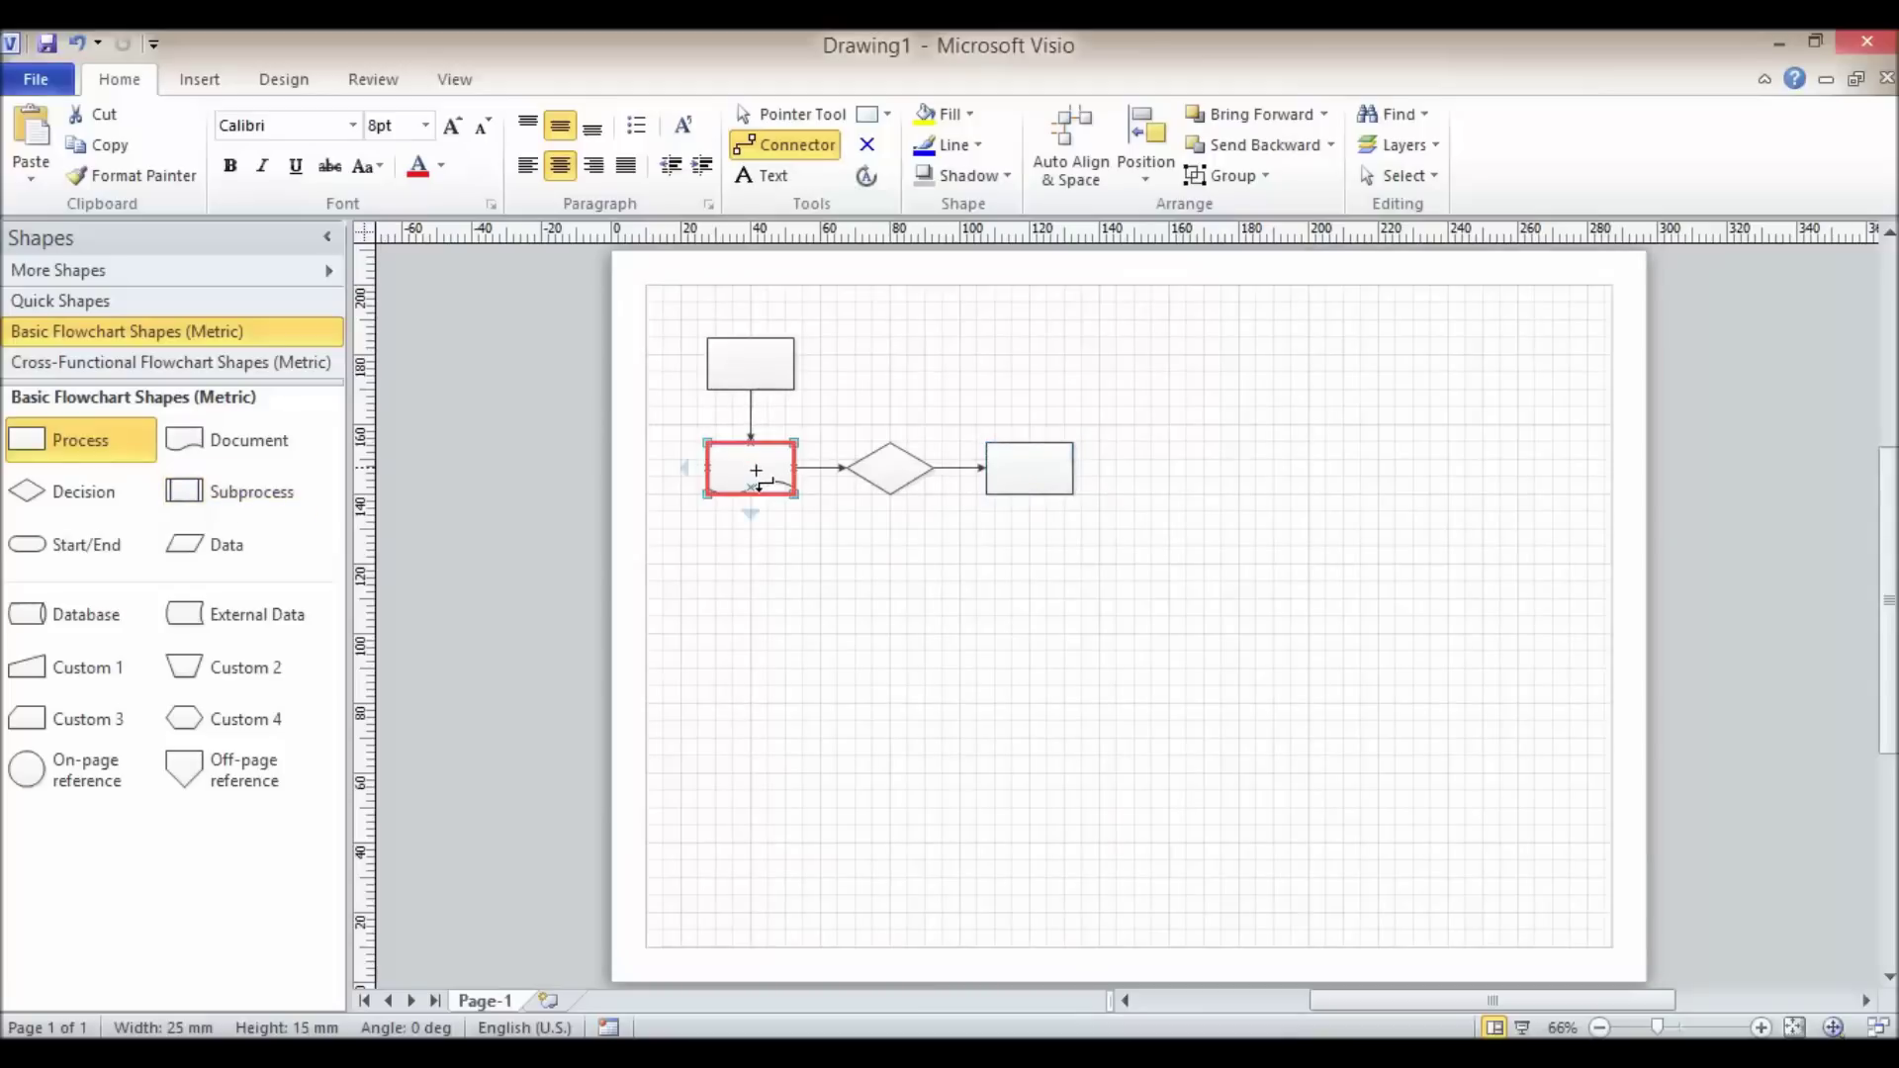
left_click_drag(186, 492, 758, 578)
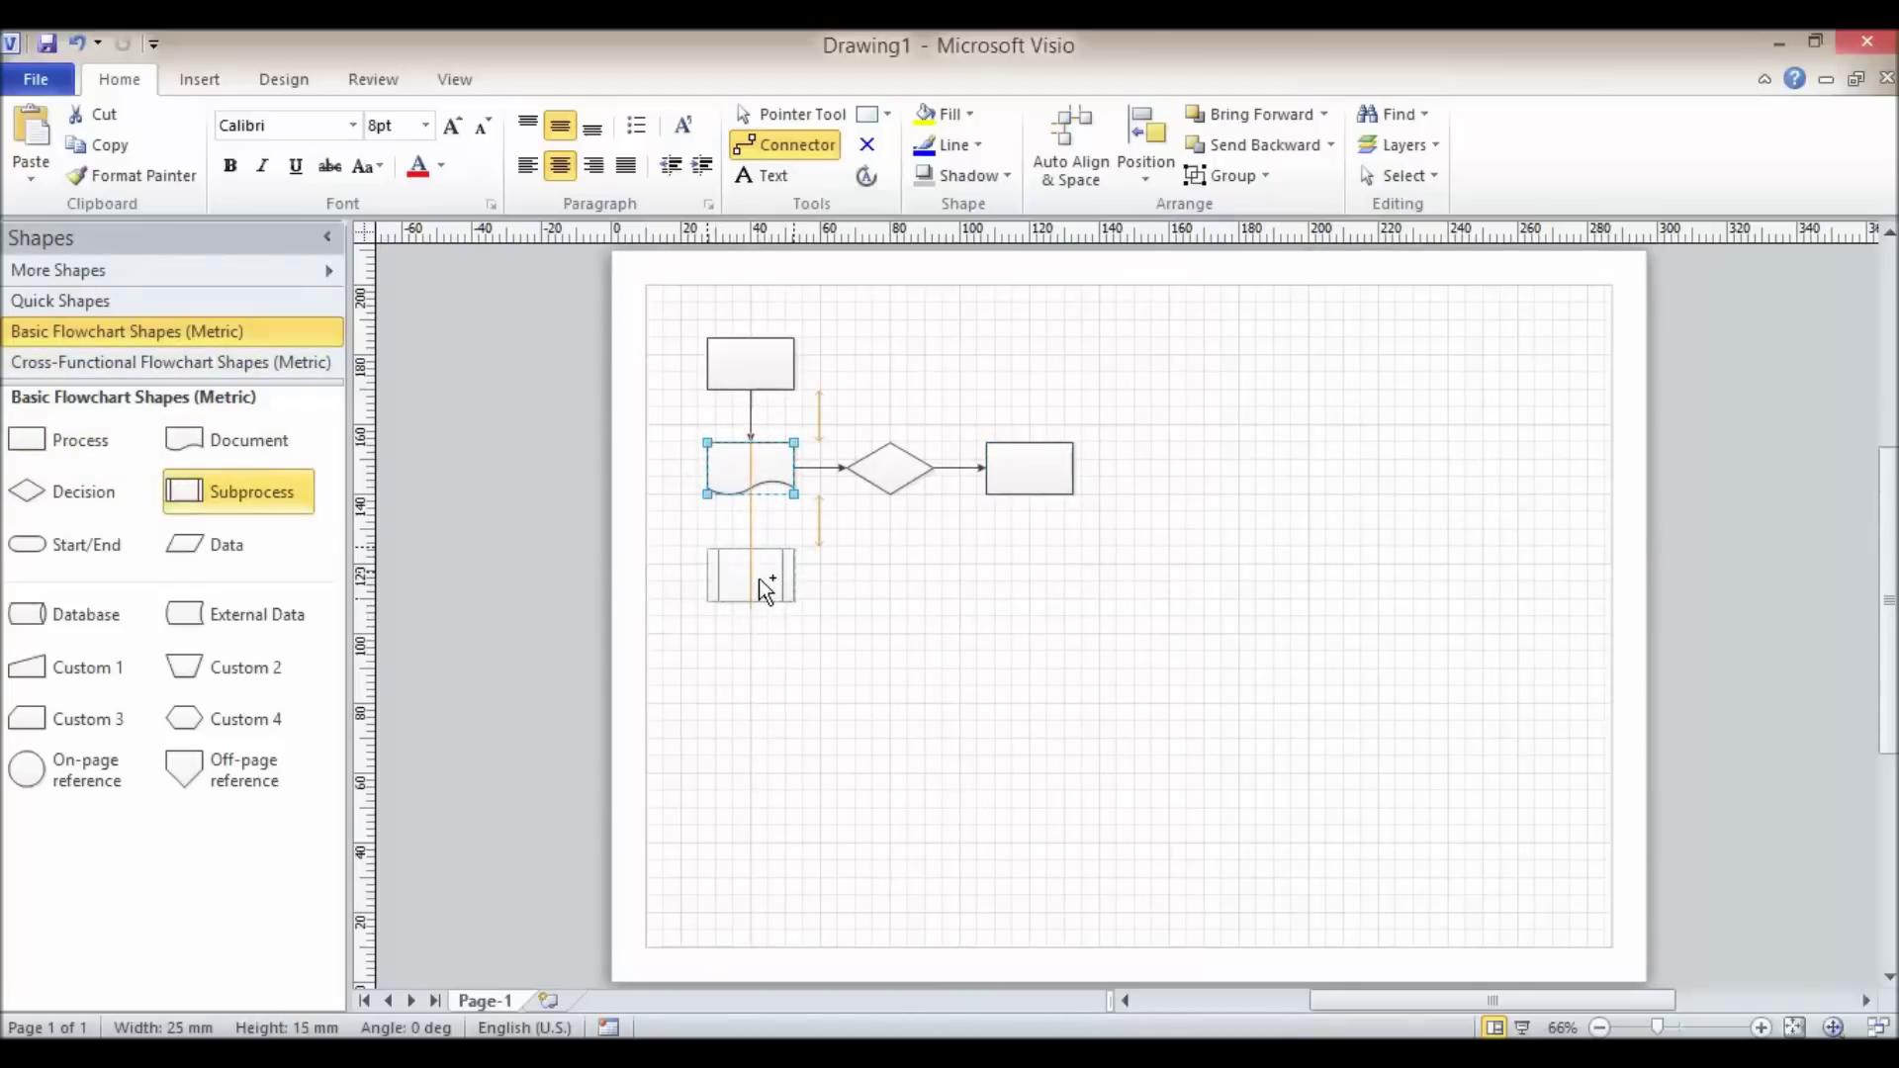
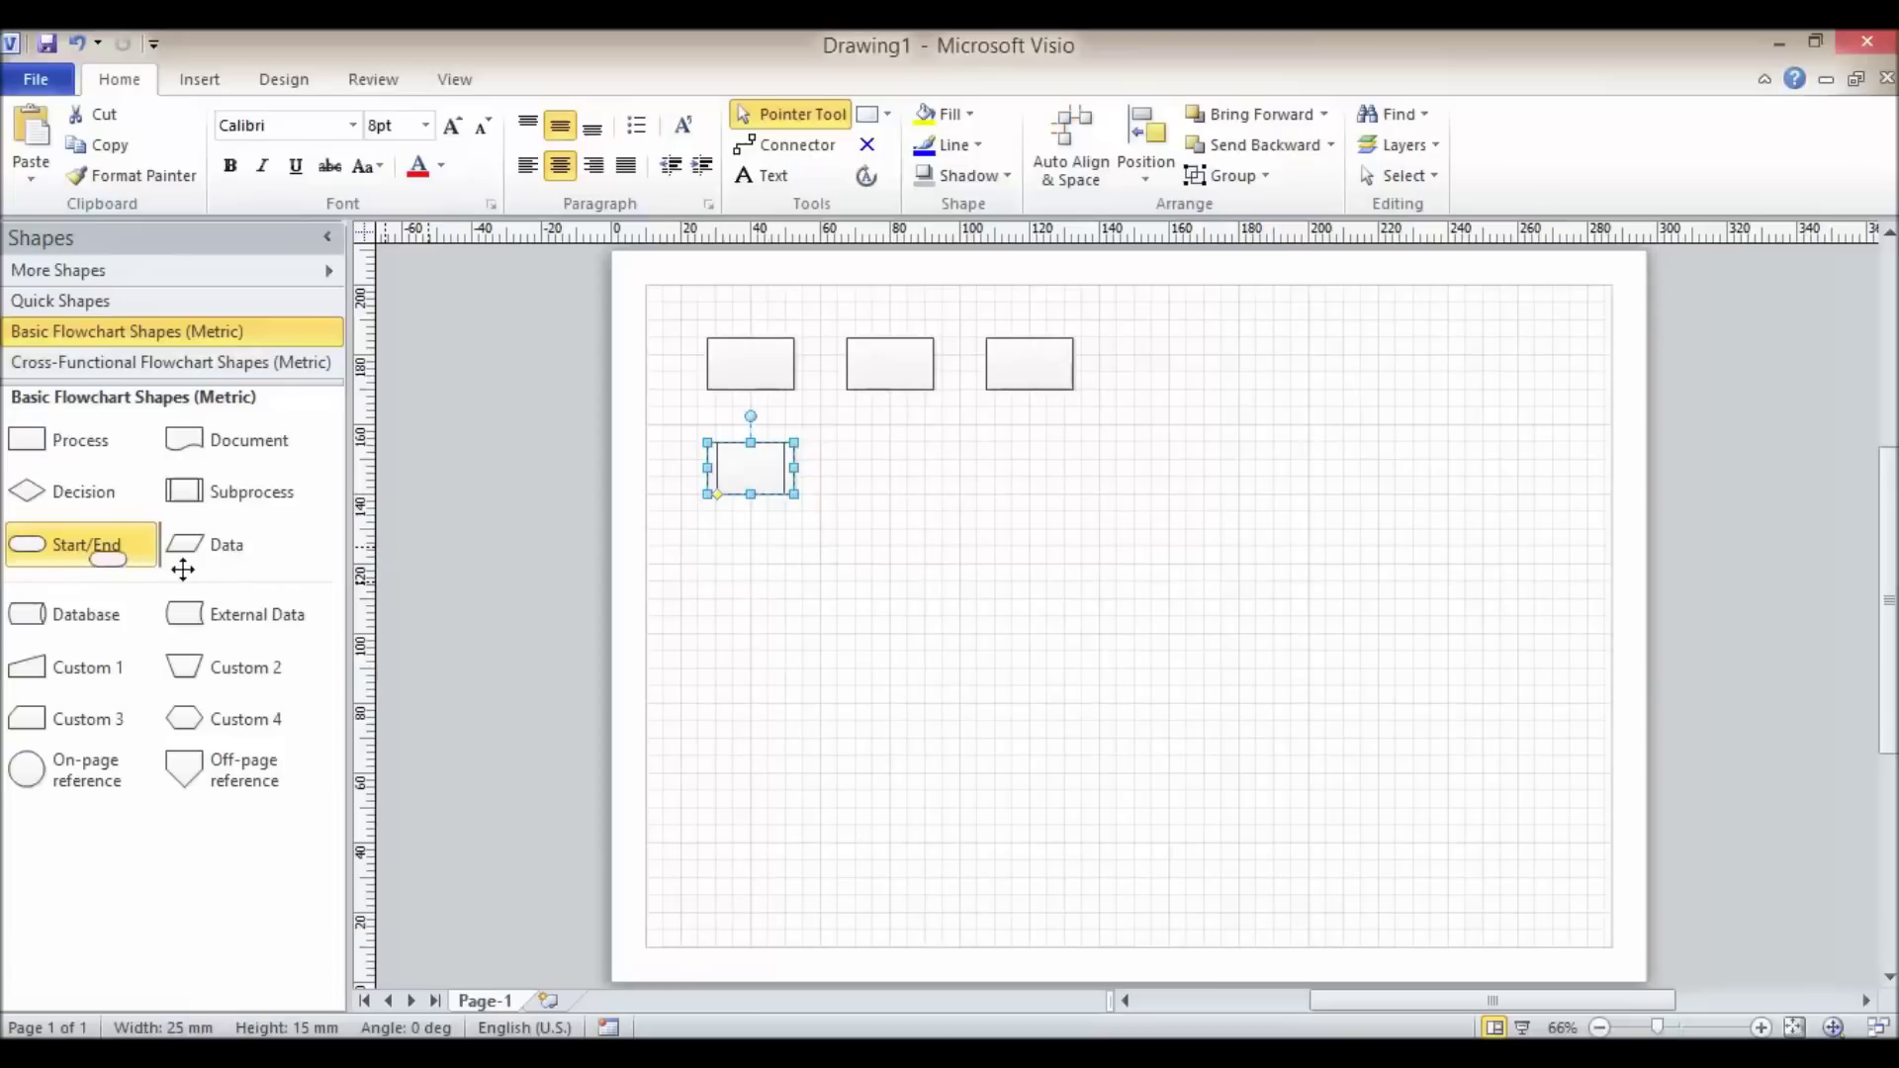
Step: Place unconnected Decision, Document and Start/End shapes in a vertical column below the Subprocess shape
left_click_drag(85, 500, 754, 559)
left_click_drag(187, 443, 759, 682)
left_click_drag(109, 546, 751, 777)
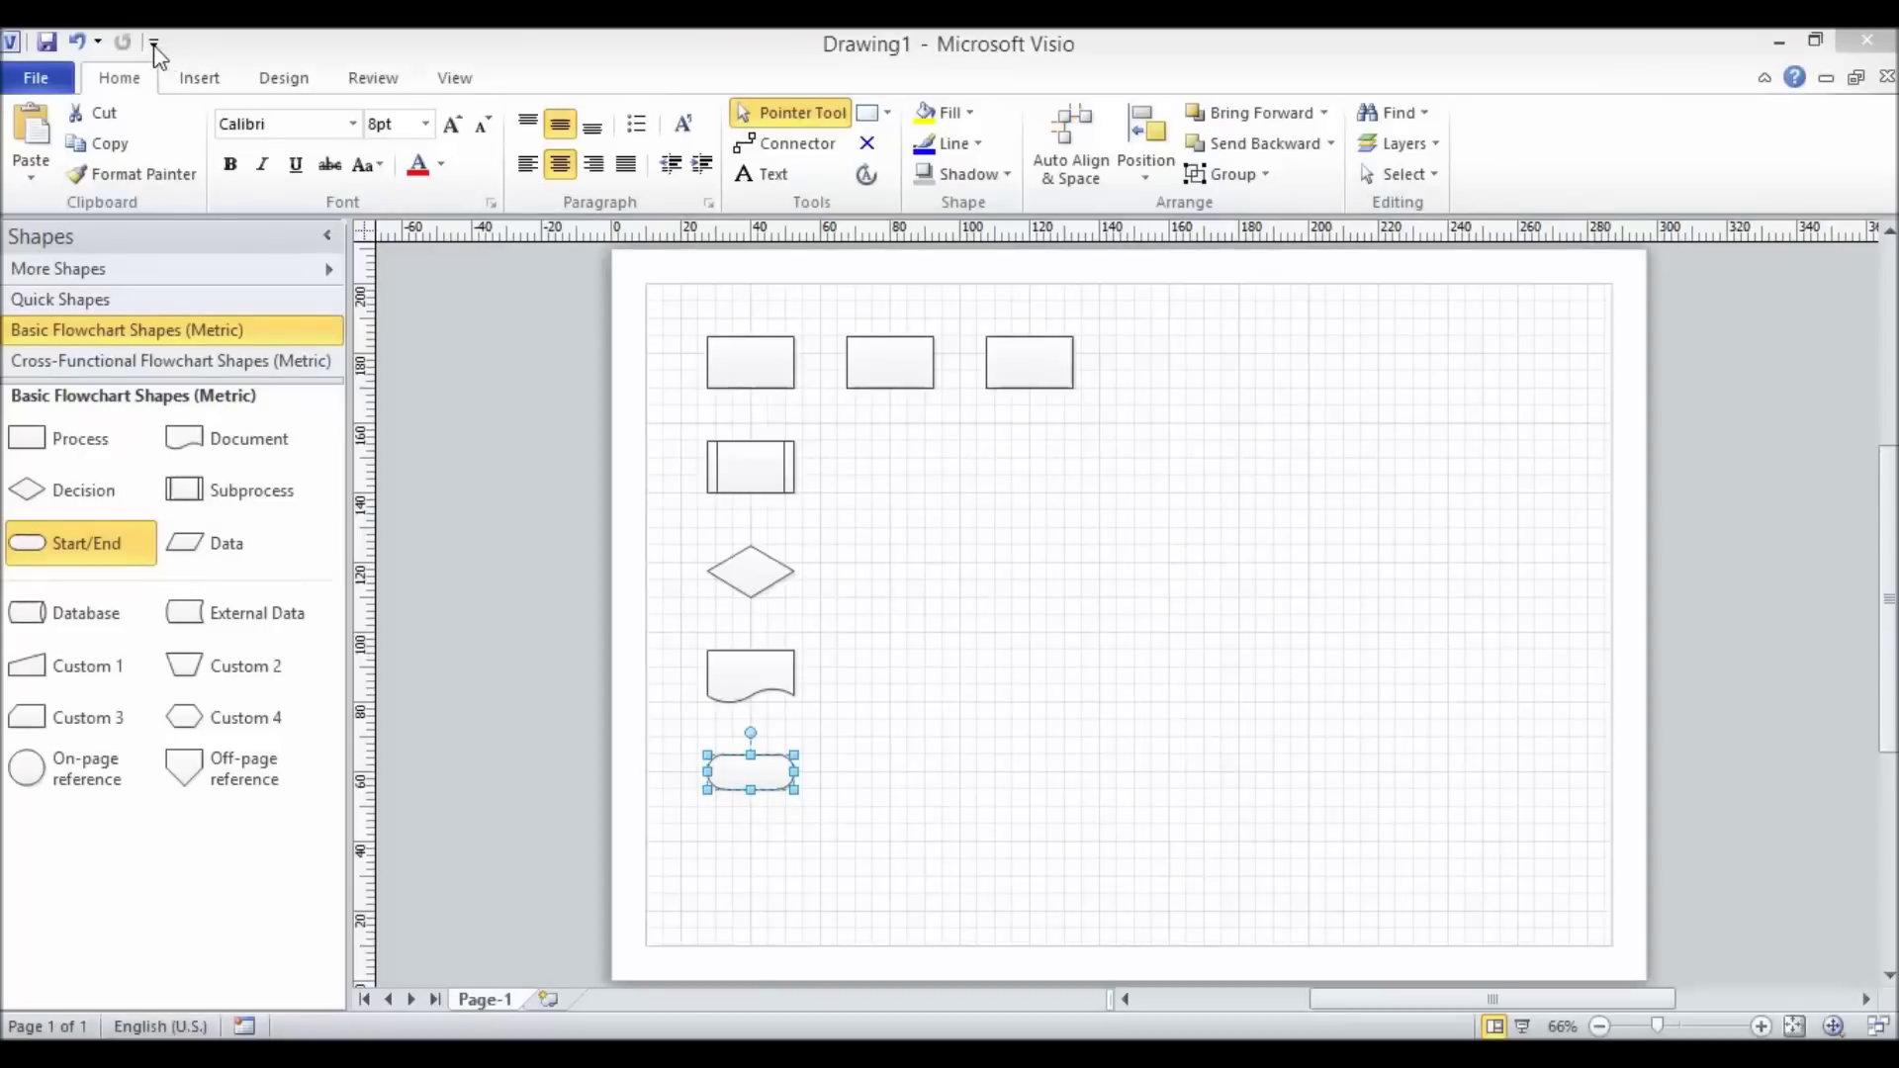
Step: Add the Connect Shapes command from the All Commands list to the Quick Access Toolbar
left_click(152, 41)
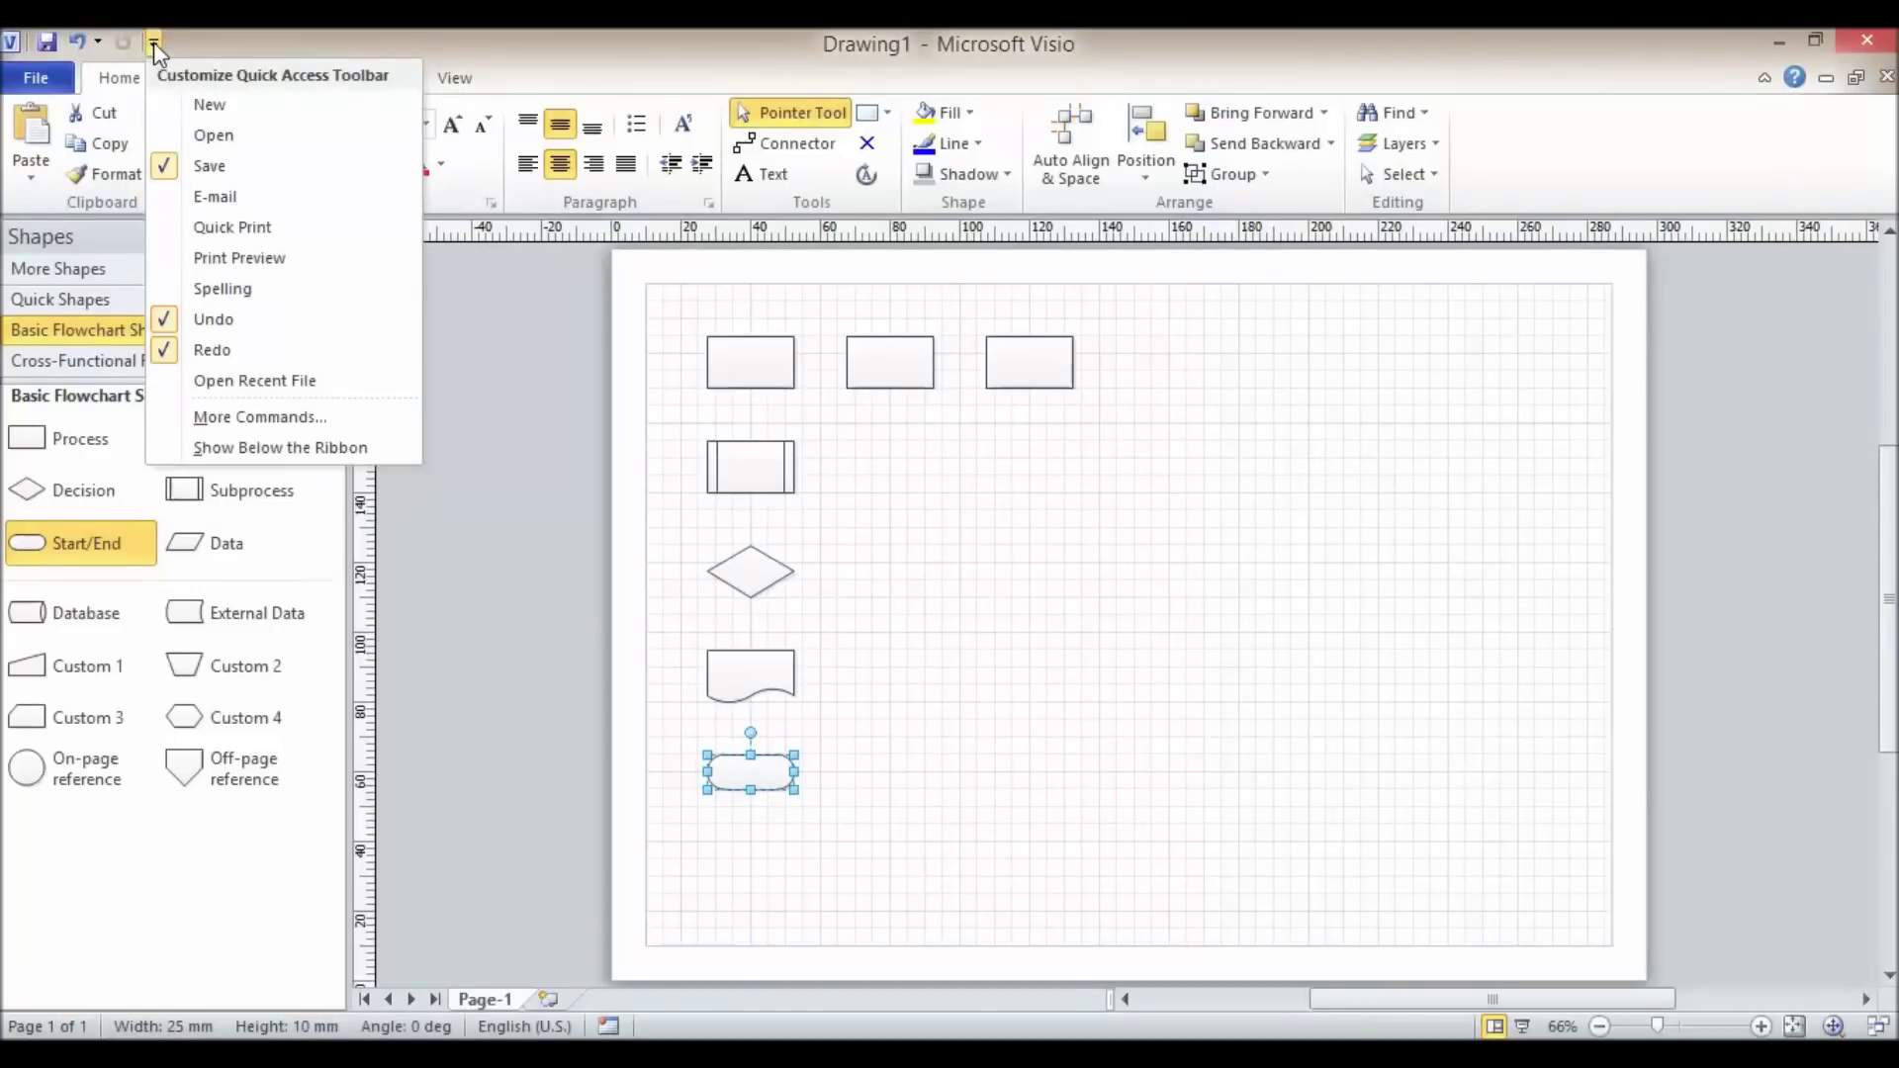
left_click(235, 416)
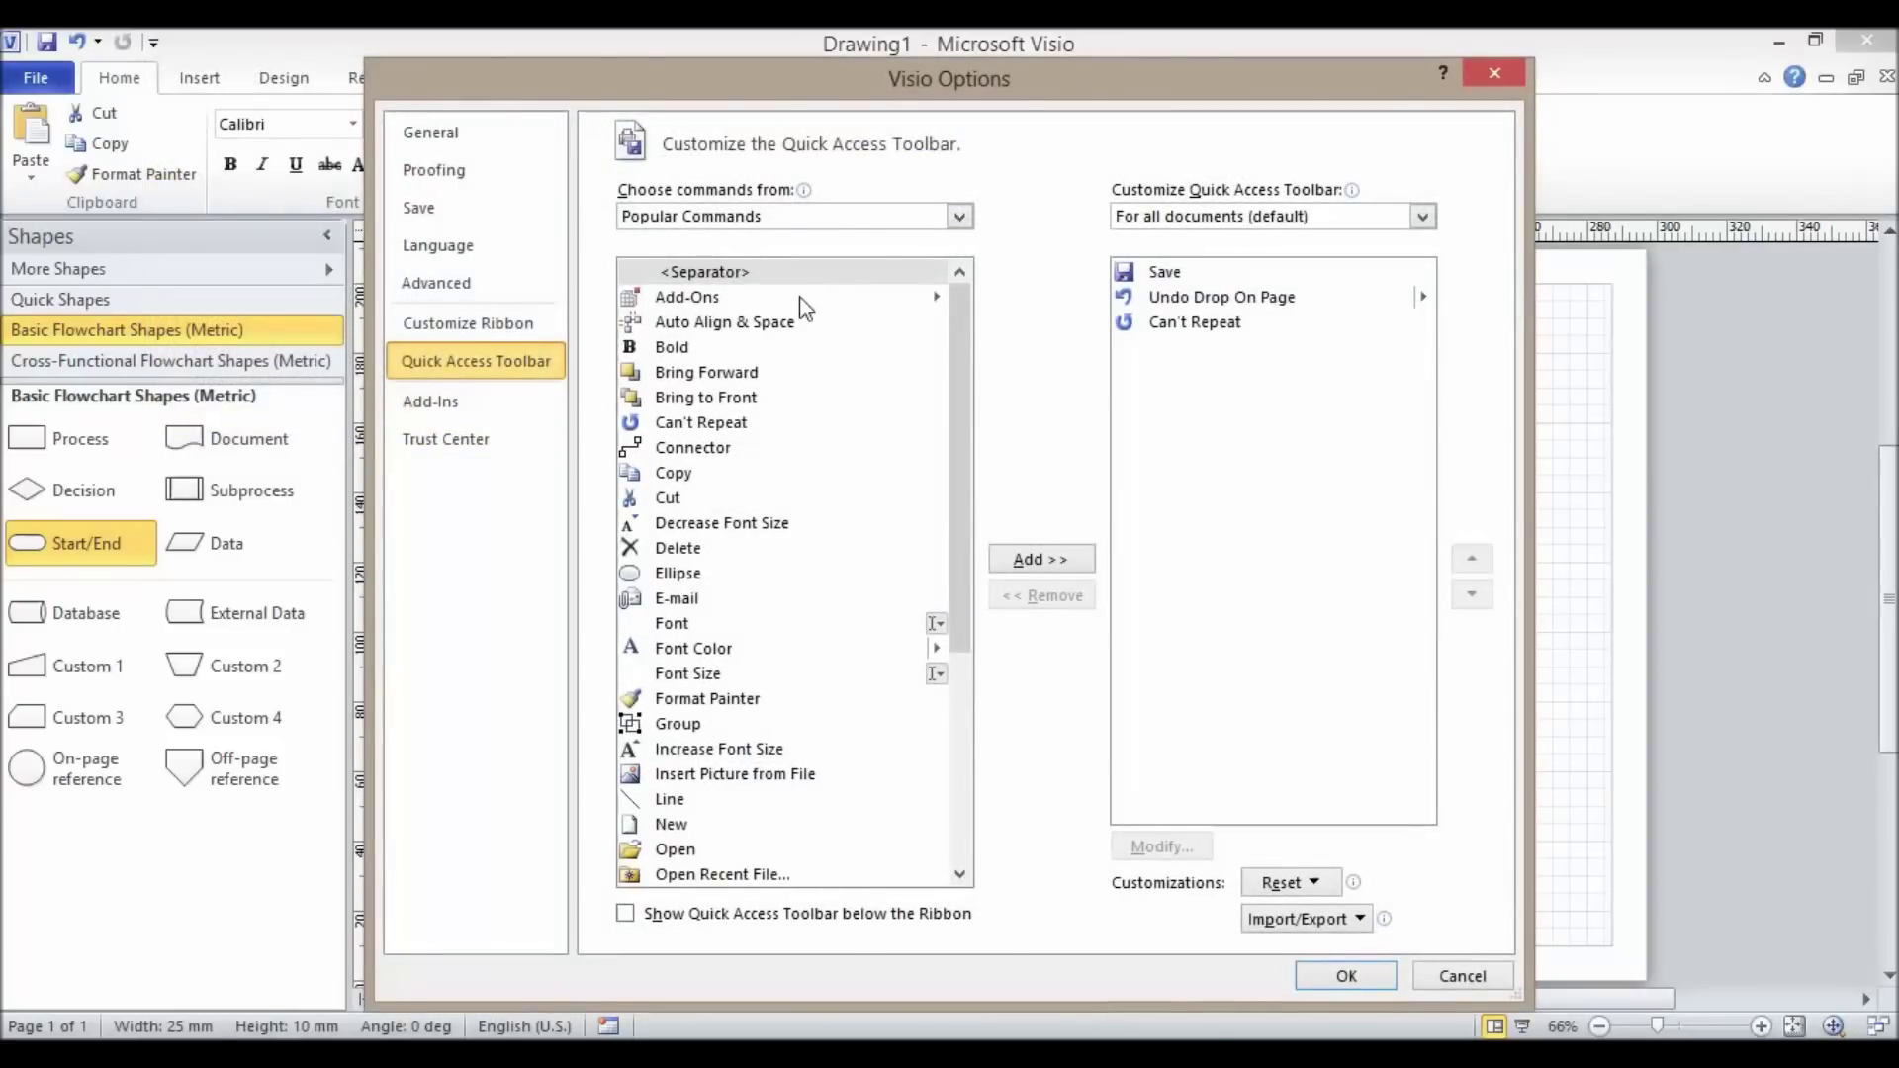
left_click(959, 217)
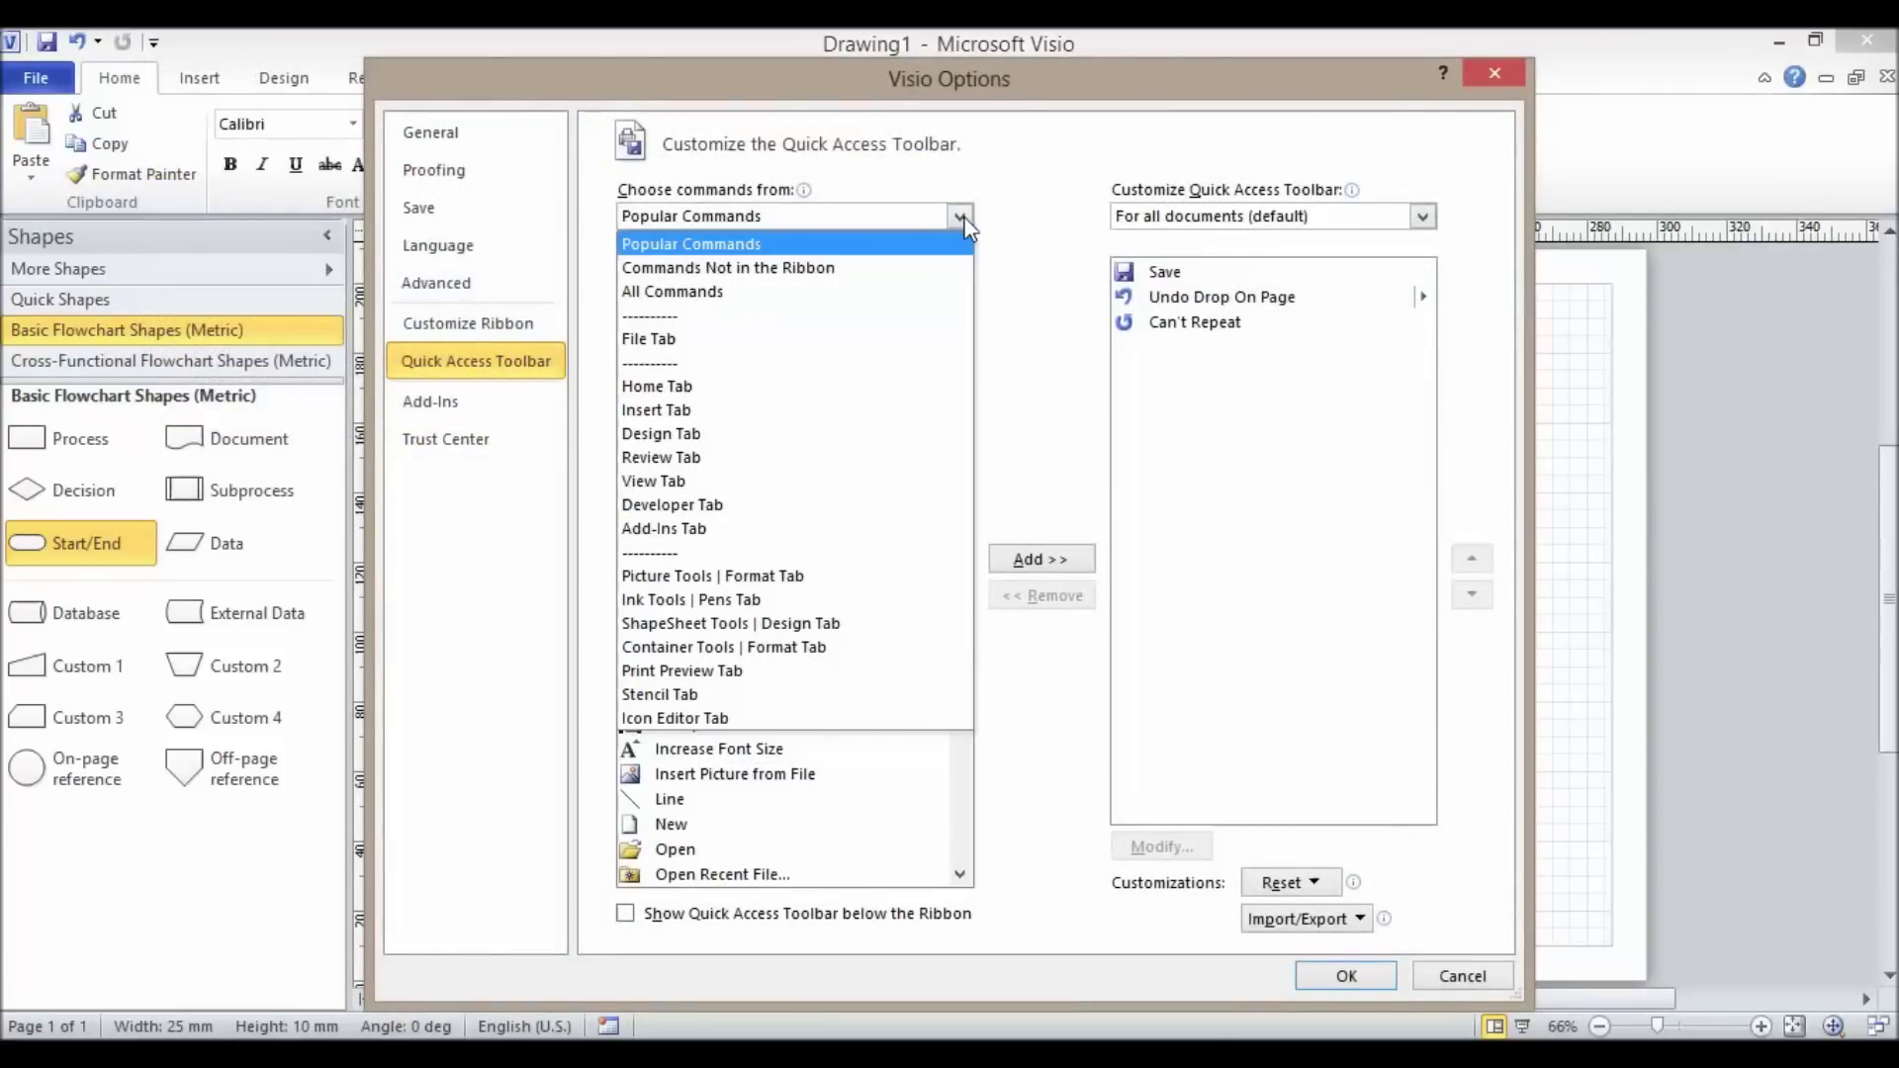
left_click(734, 291)
left_click_drag(965, 299, 971, 374)
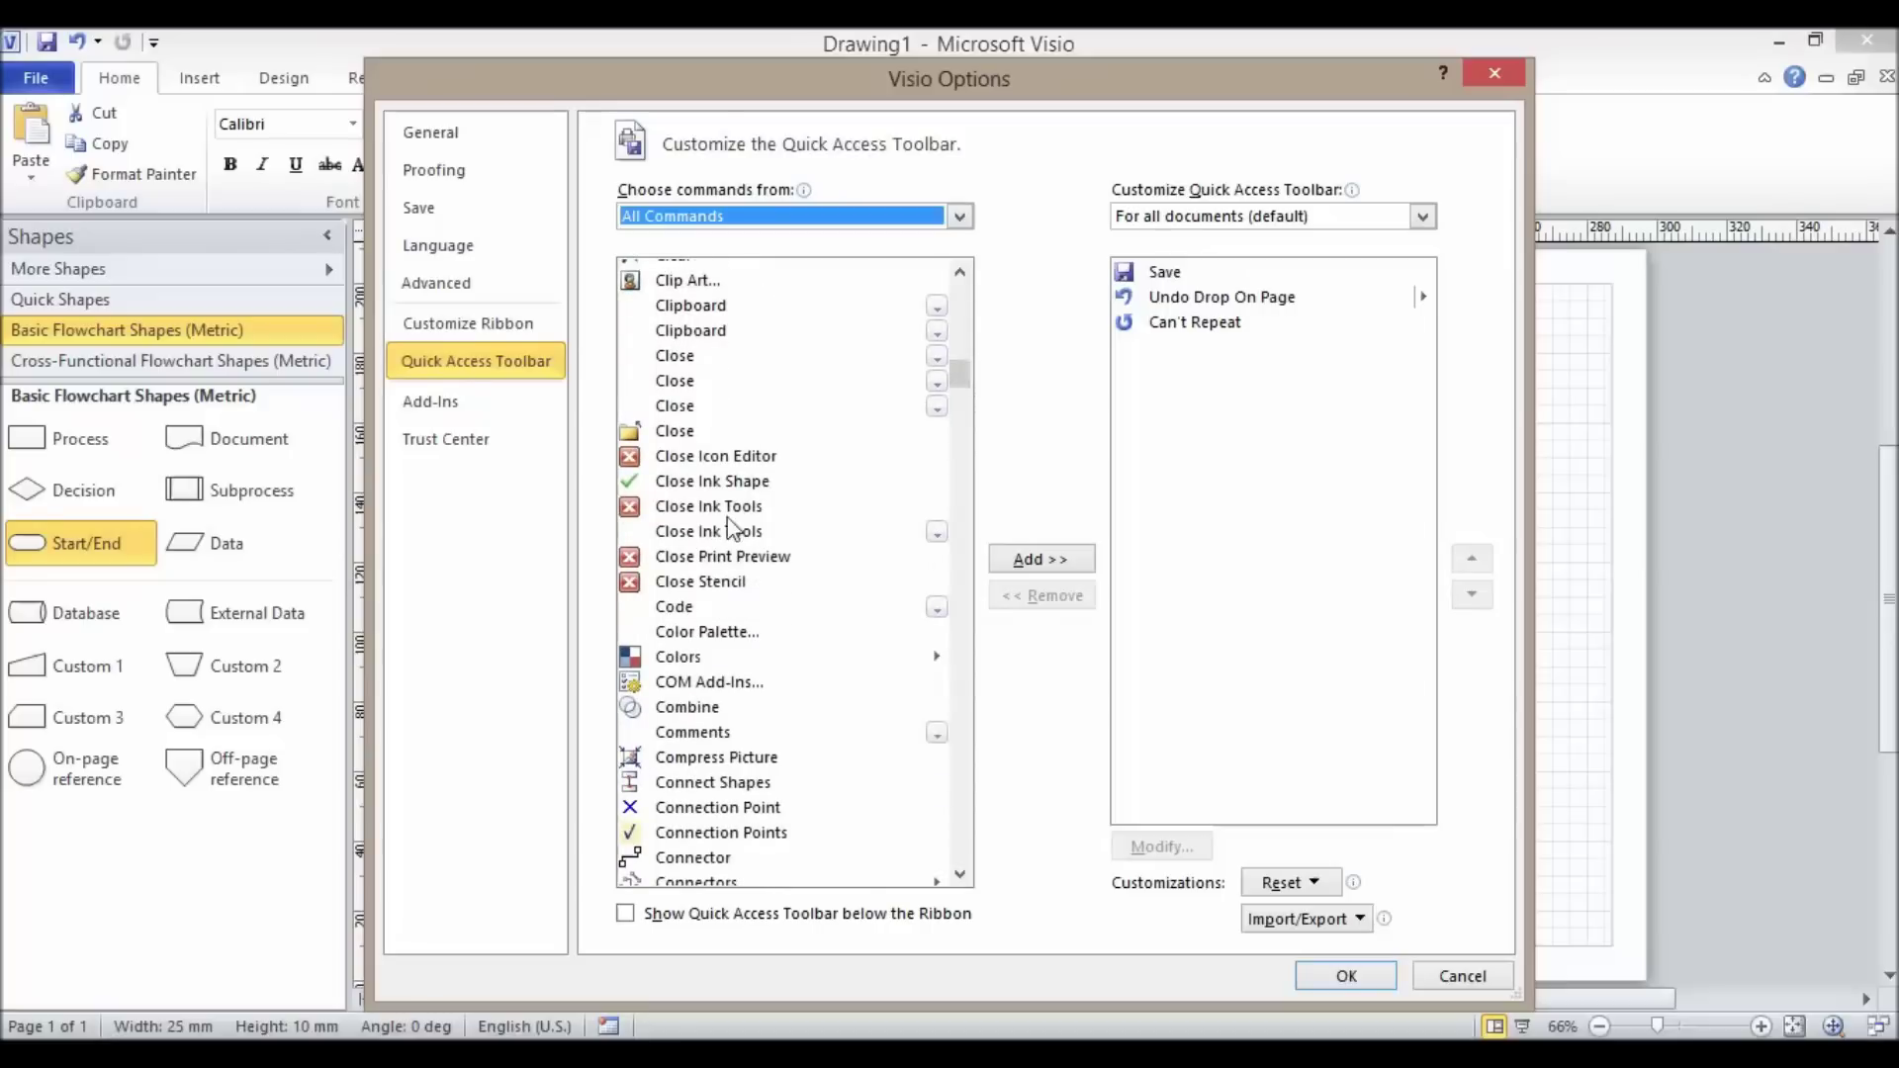
left_click(687, 785)
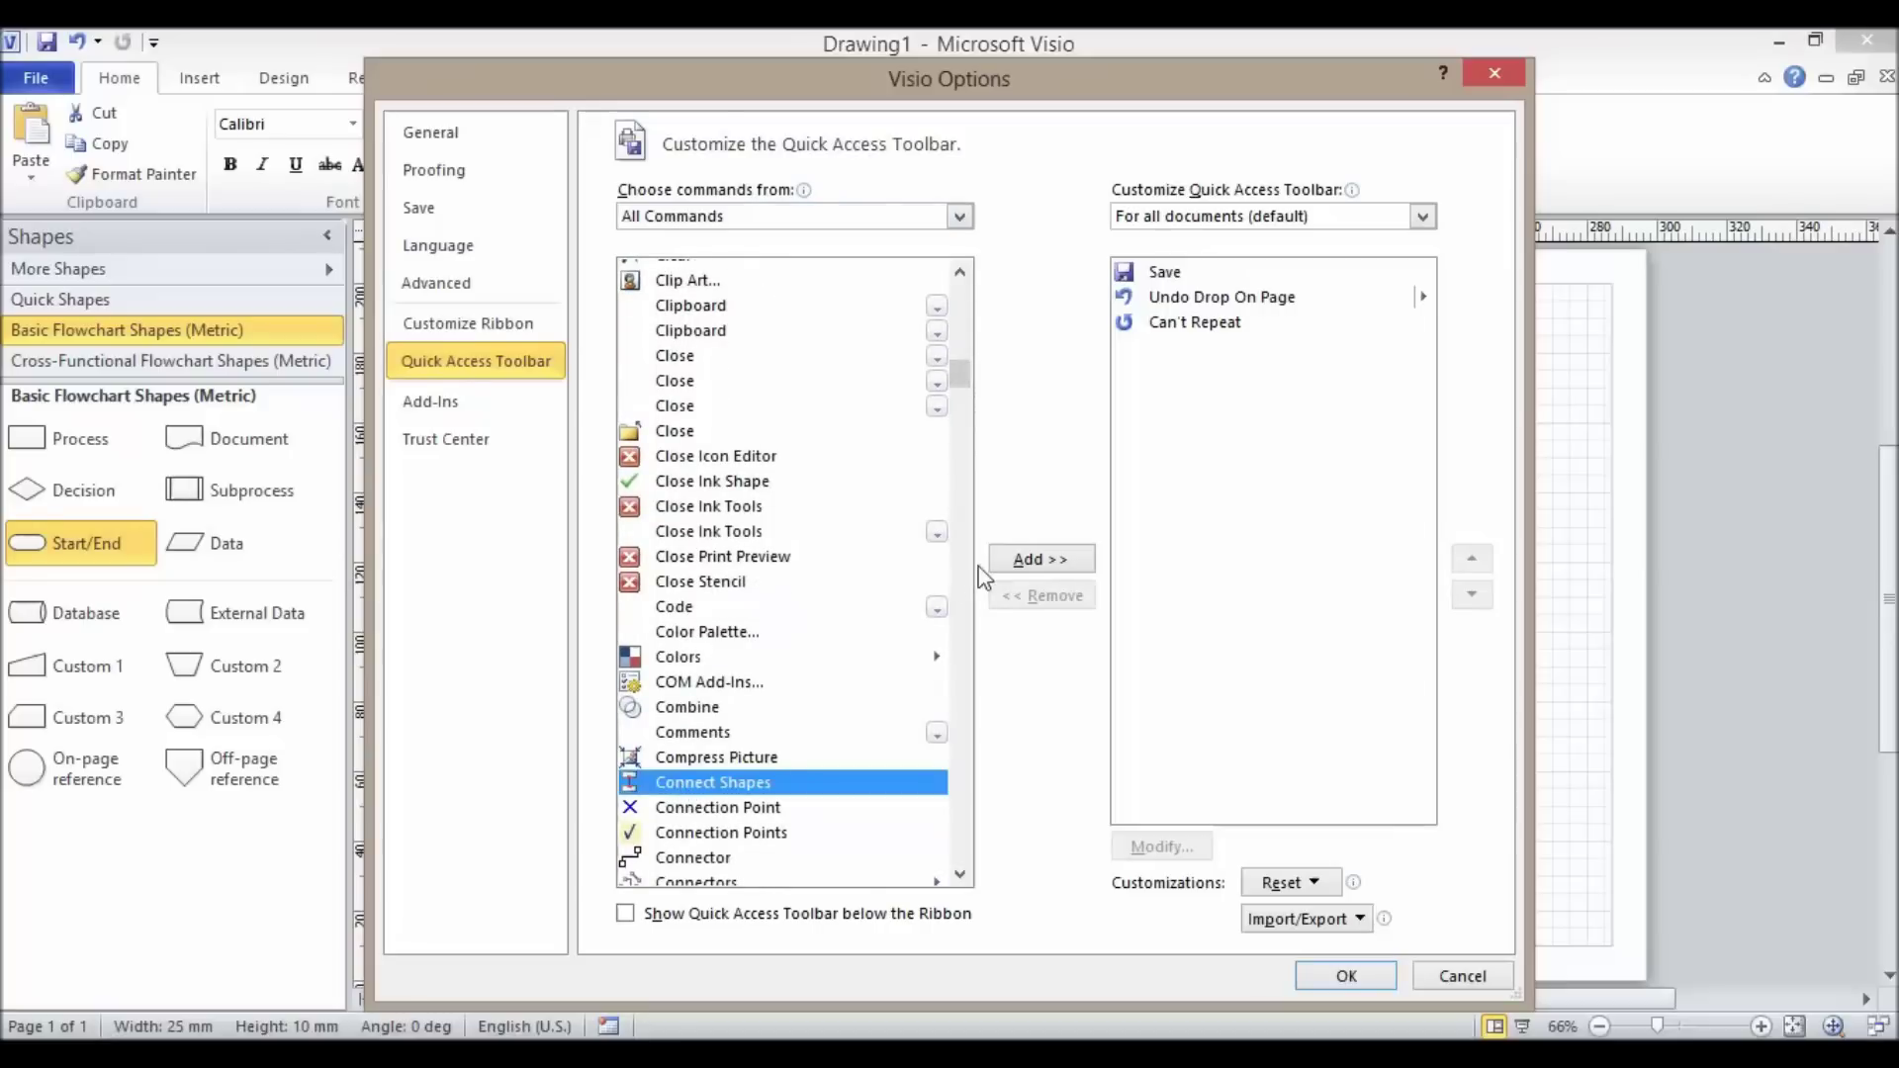
left_click(1014, 562)
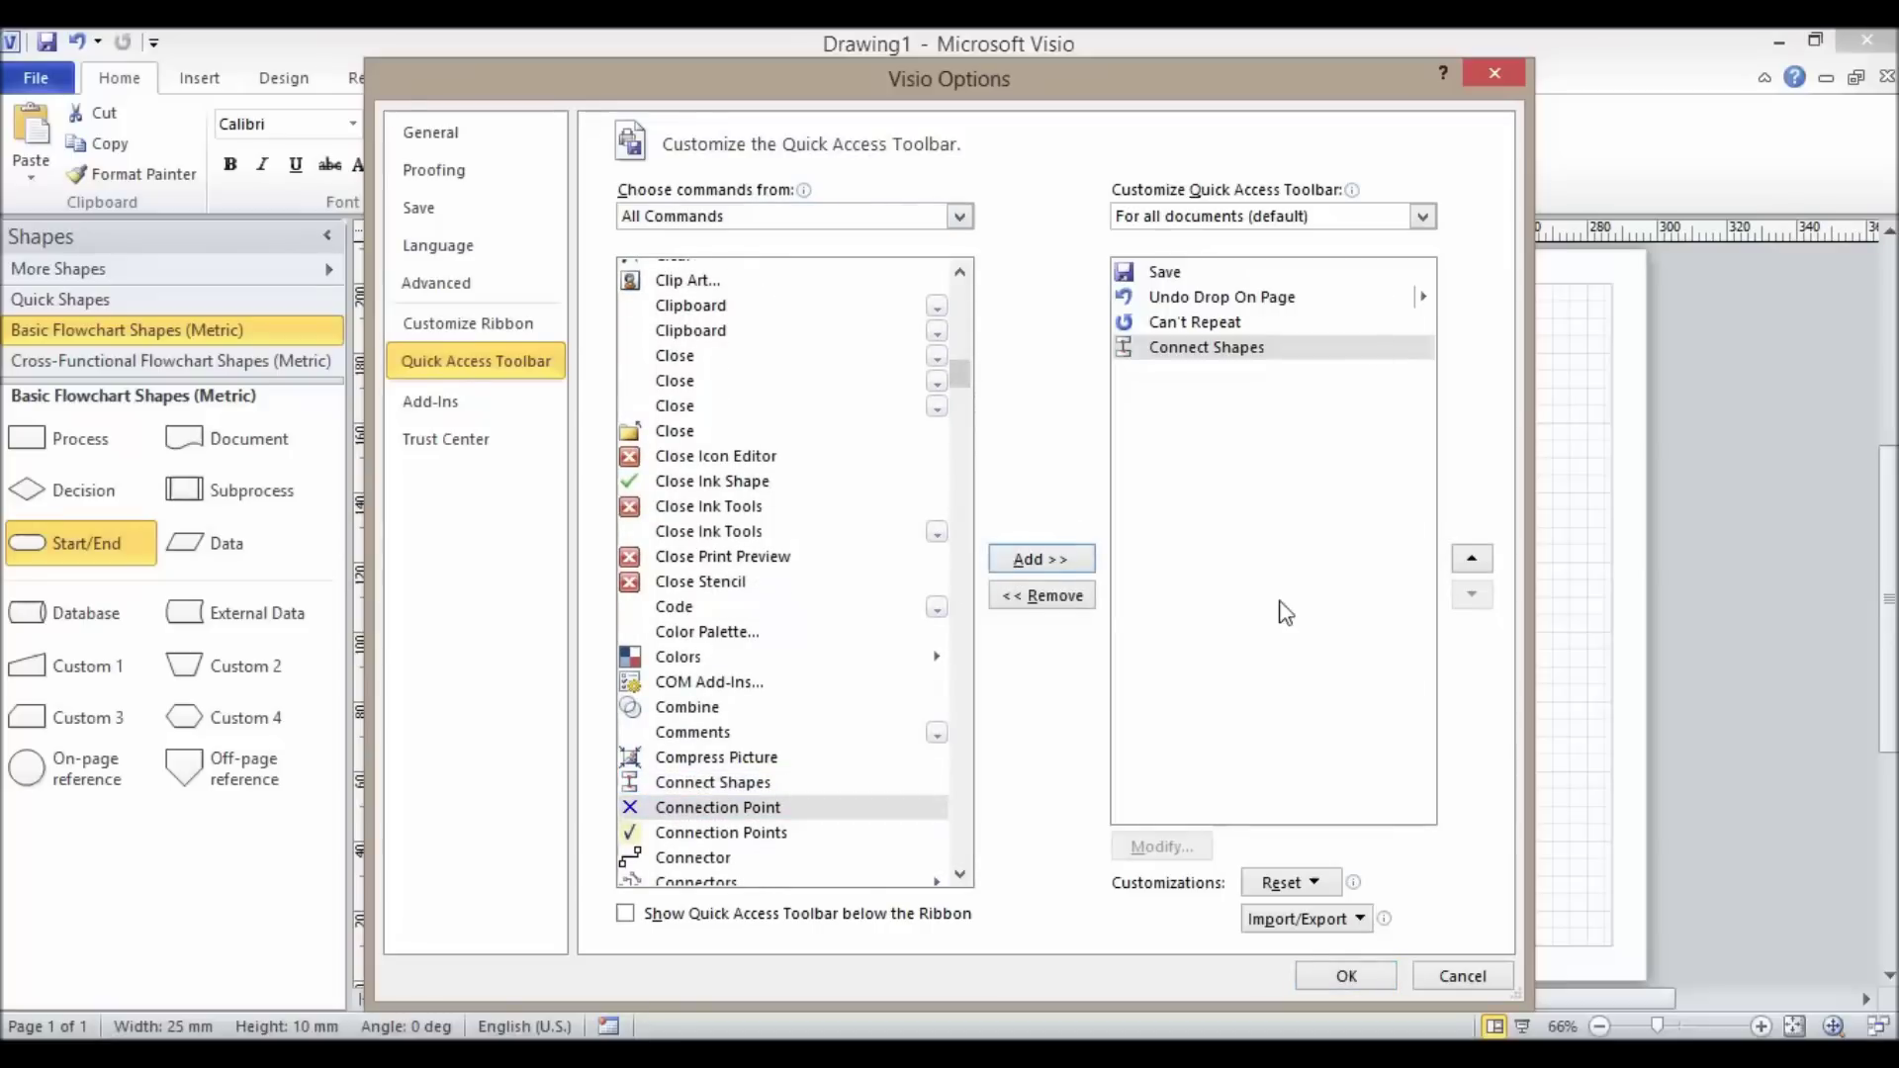
left_click(1363, 977)
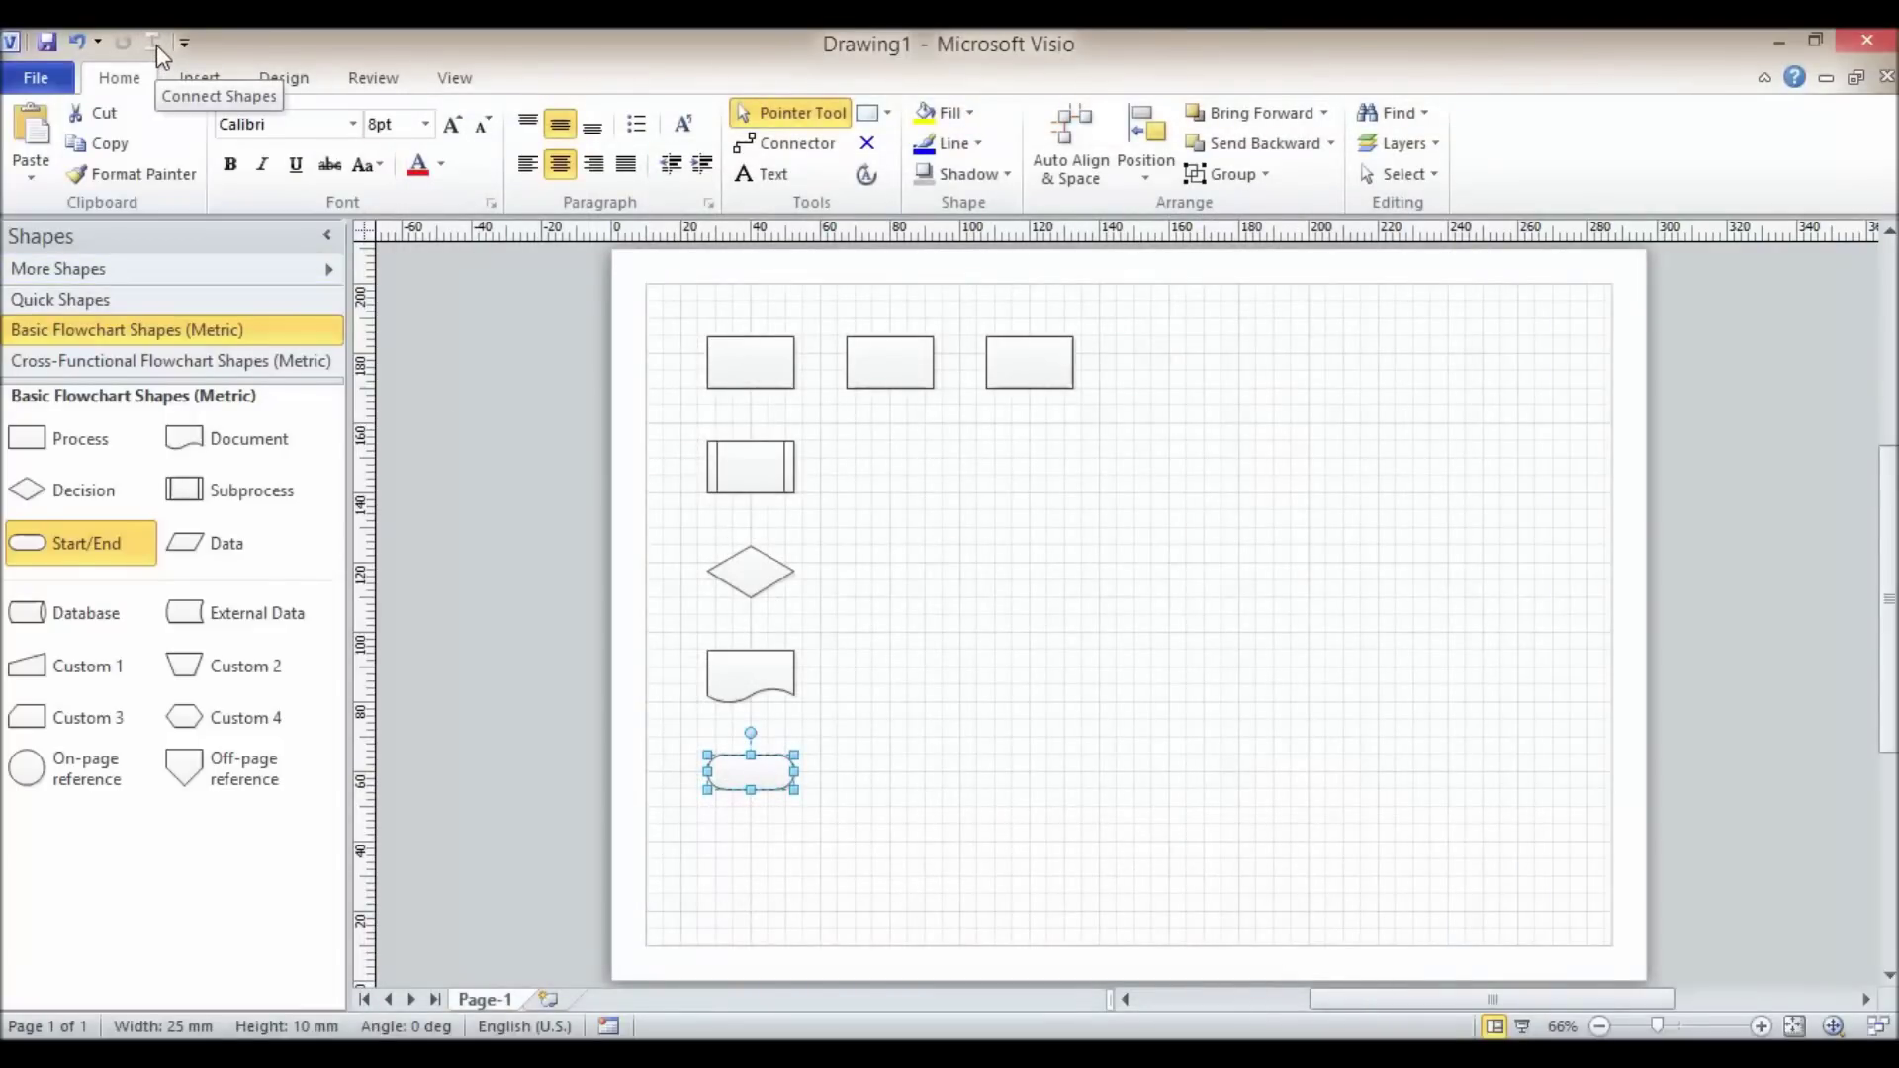
Step: Run Connect Shapes on the first Process, Subprocess, Decision, Document, second Process, third Process and Start/End, selected in that order
left_click(782, 370)
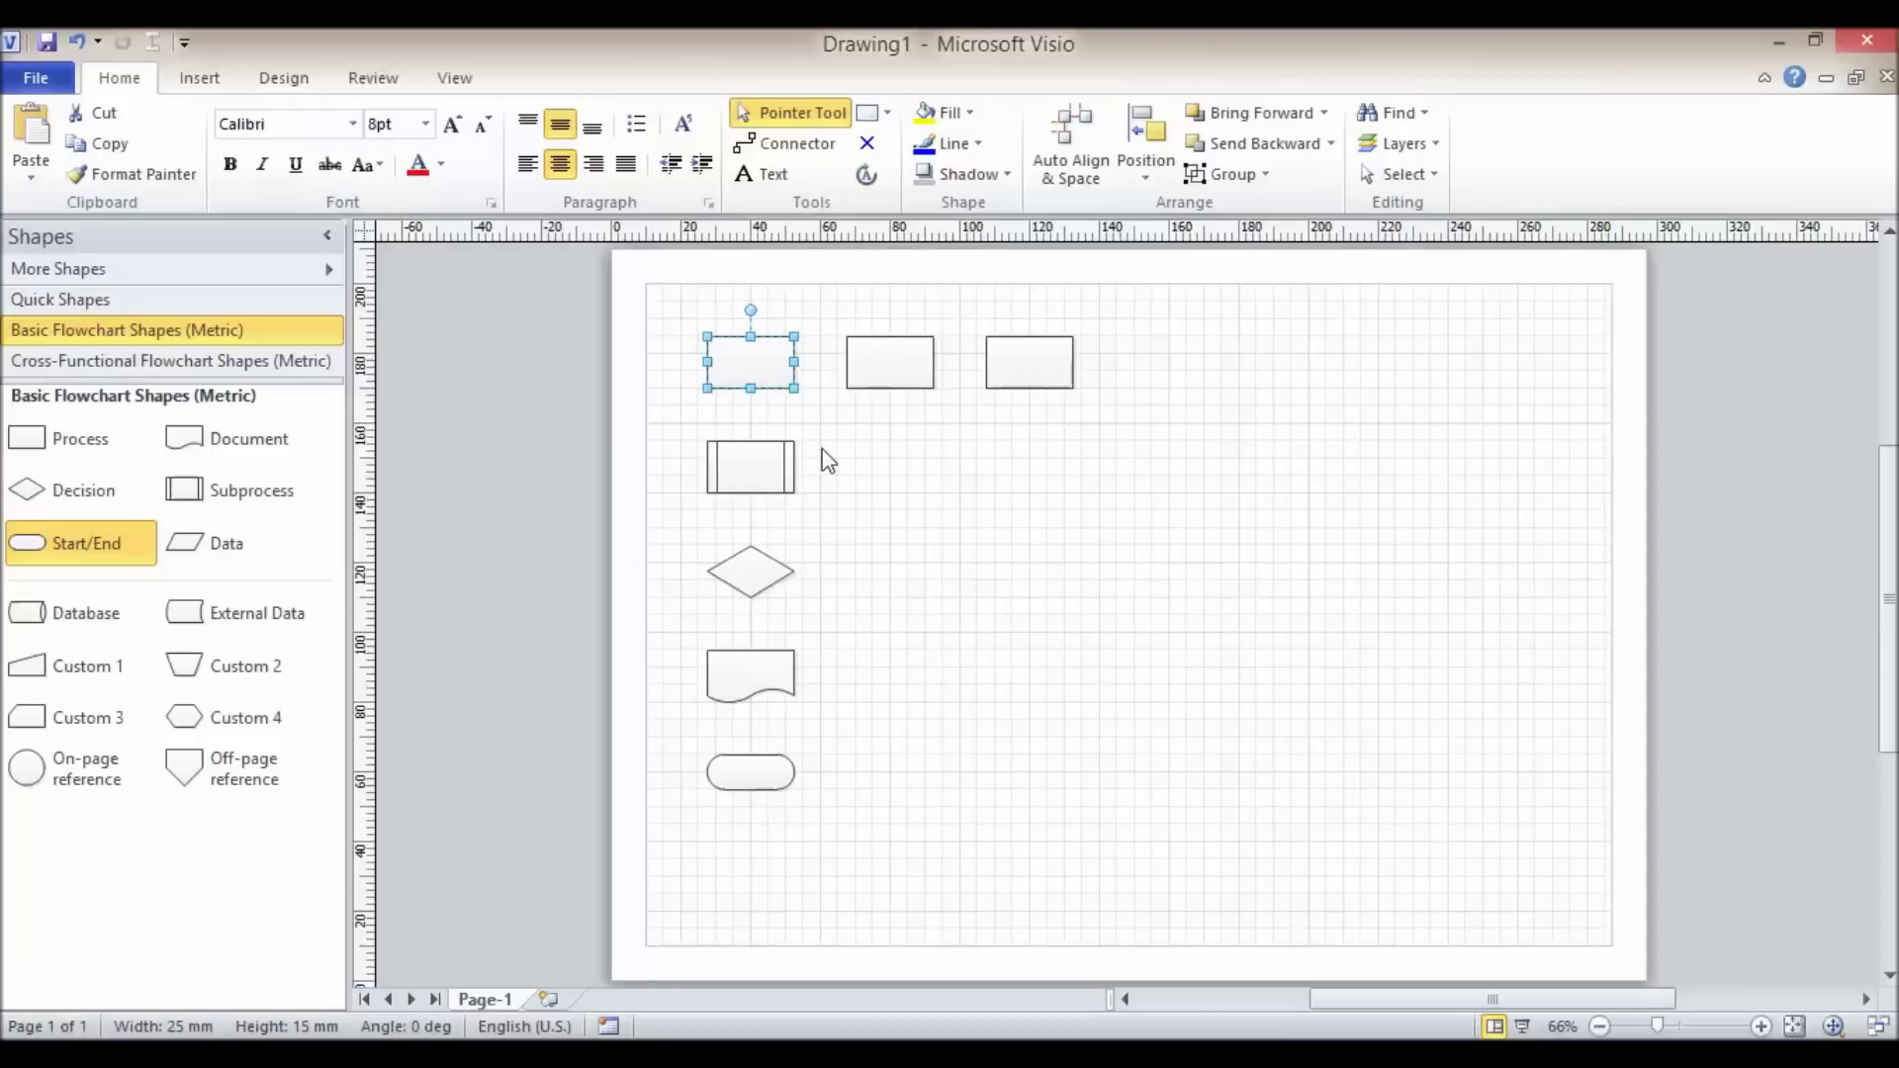
mouse_move(873, 368)
left_click(750, 467, "shift")
left_click(750, 591, "shift")
left_click(744, 670, "shift")
left_click(888, 364, "shift")
left_click(1024, 366, "shift")
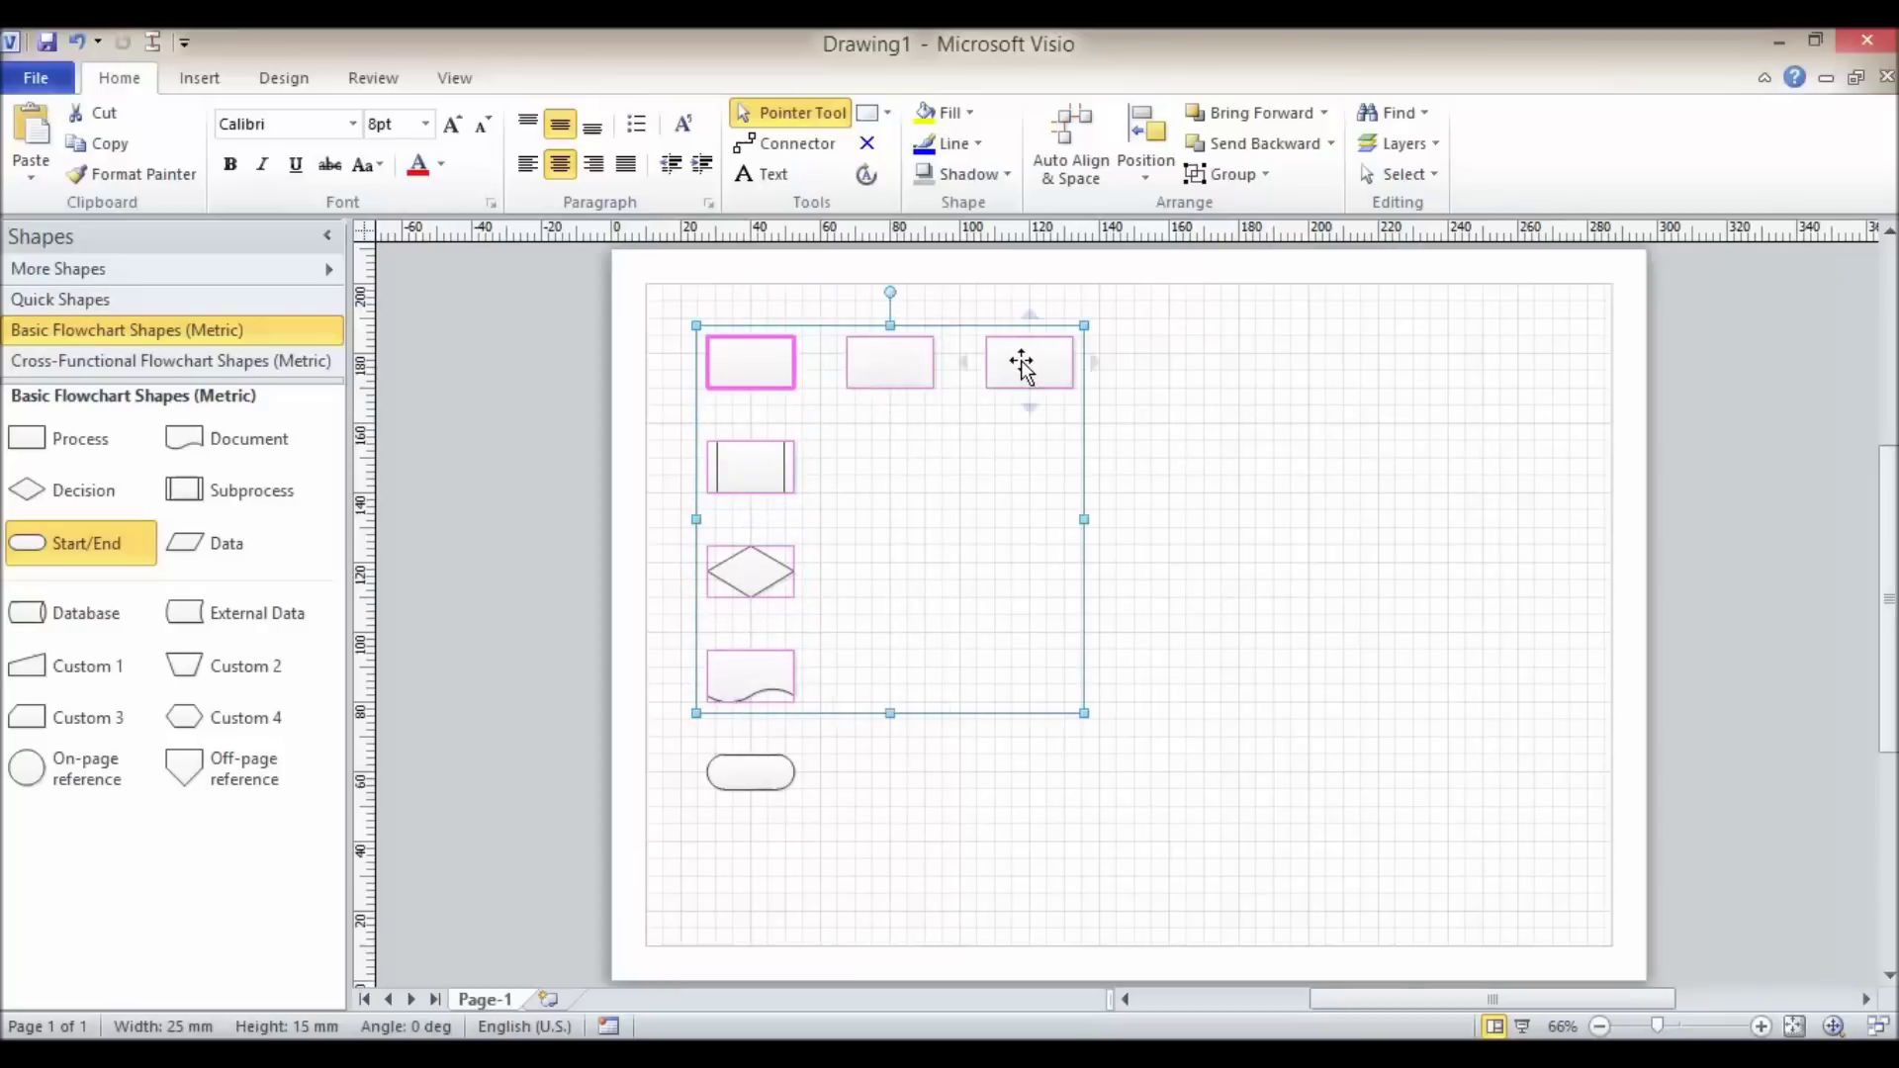
left_click(760, 776, "shift")
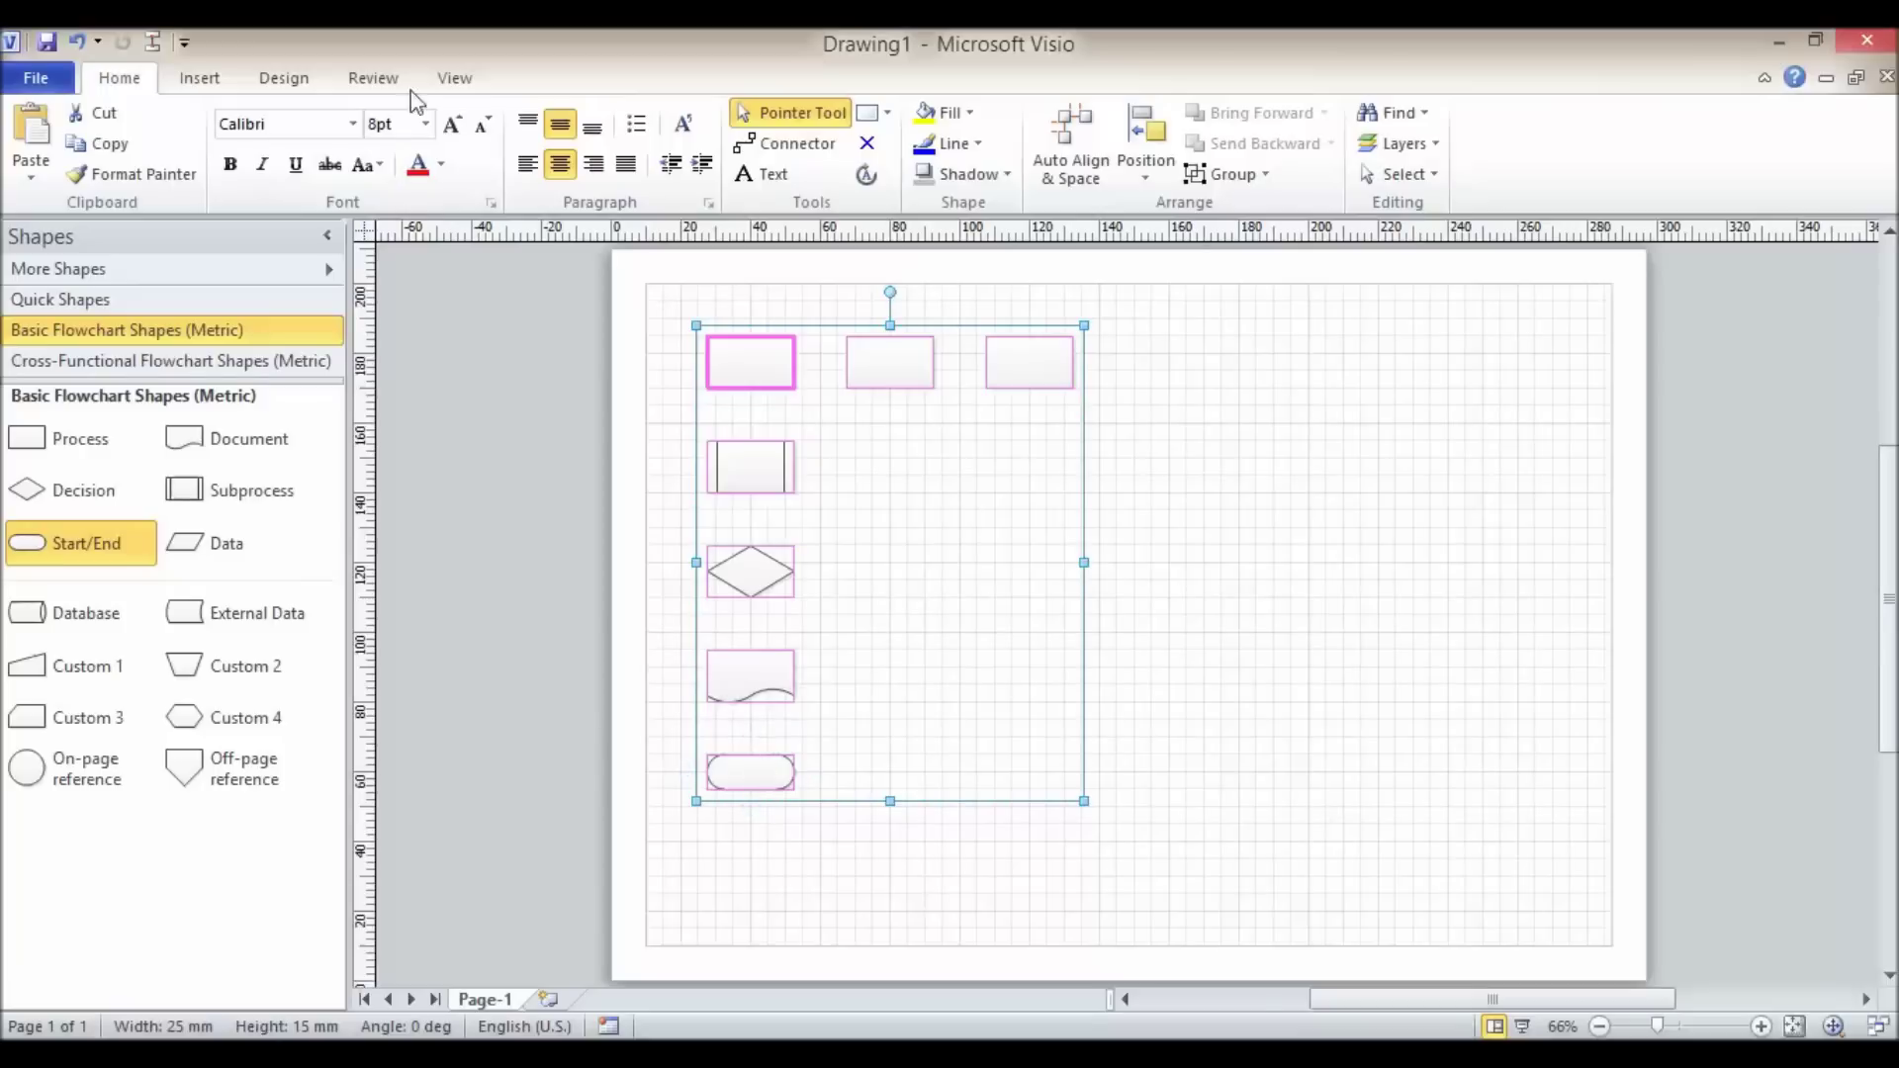
left_click(153, 41)
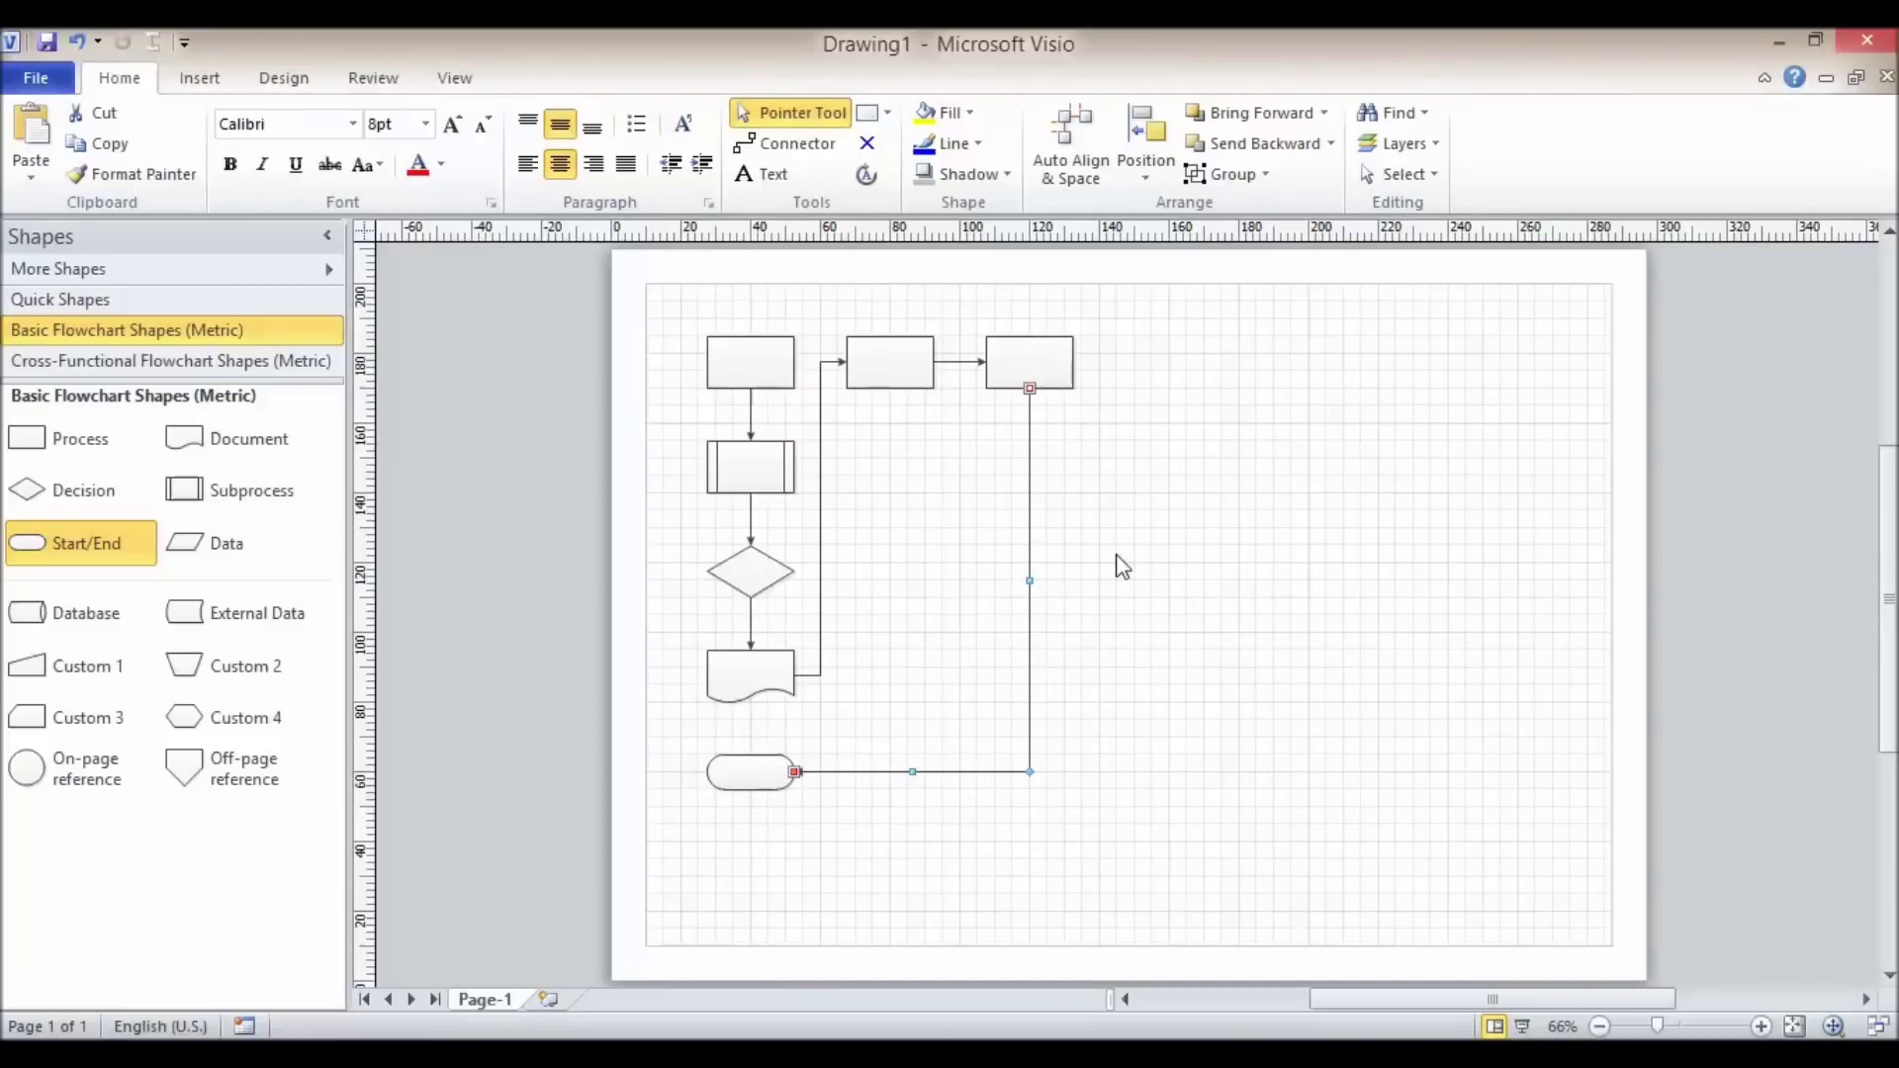
Step: Clear all shapes from the page and place a single Process shape near its upper-left corner
key("ctrl+a")
key("Delete")
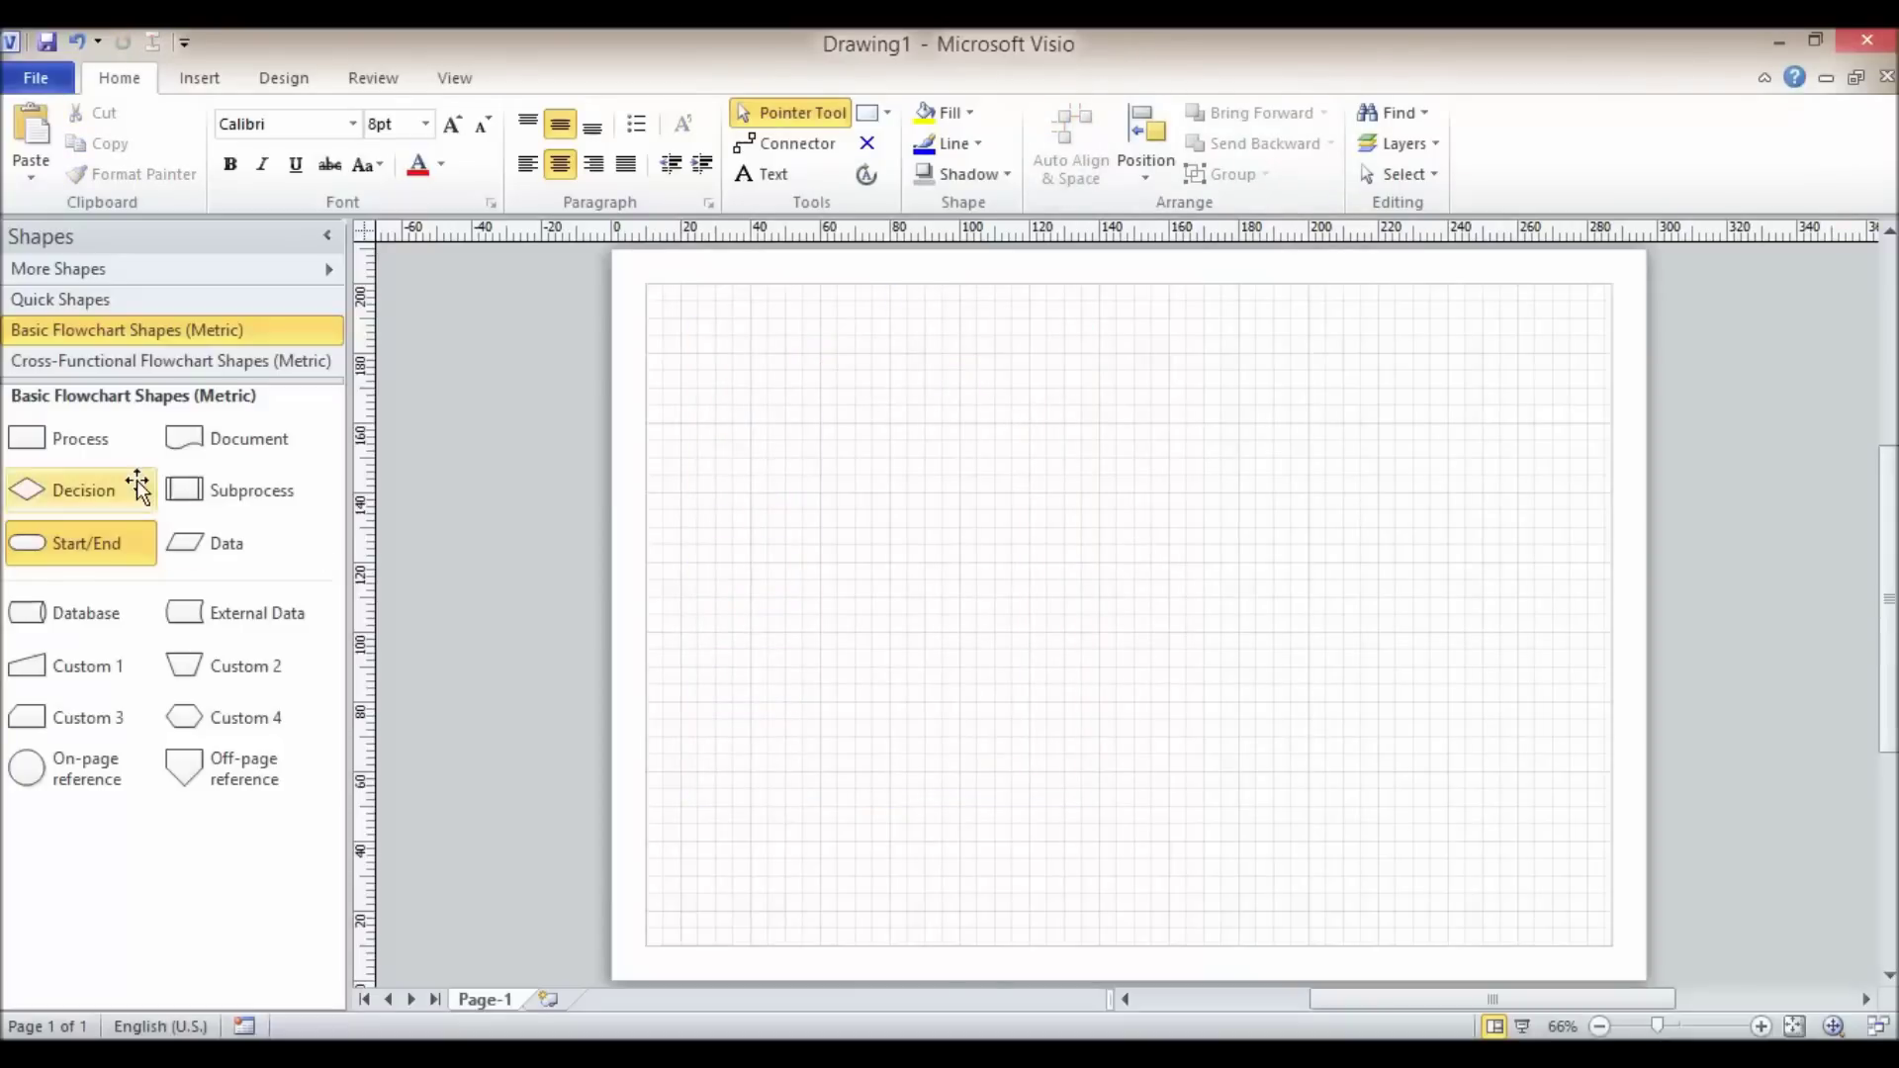
left_click_drag(86, 435, 796, 382)
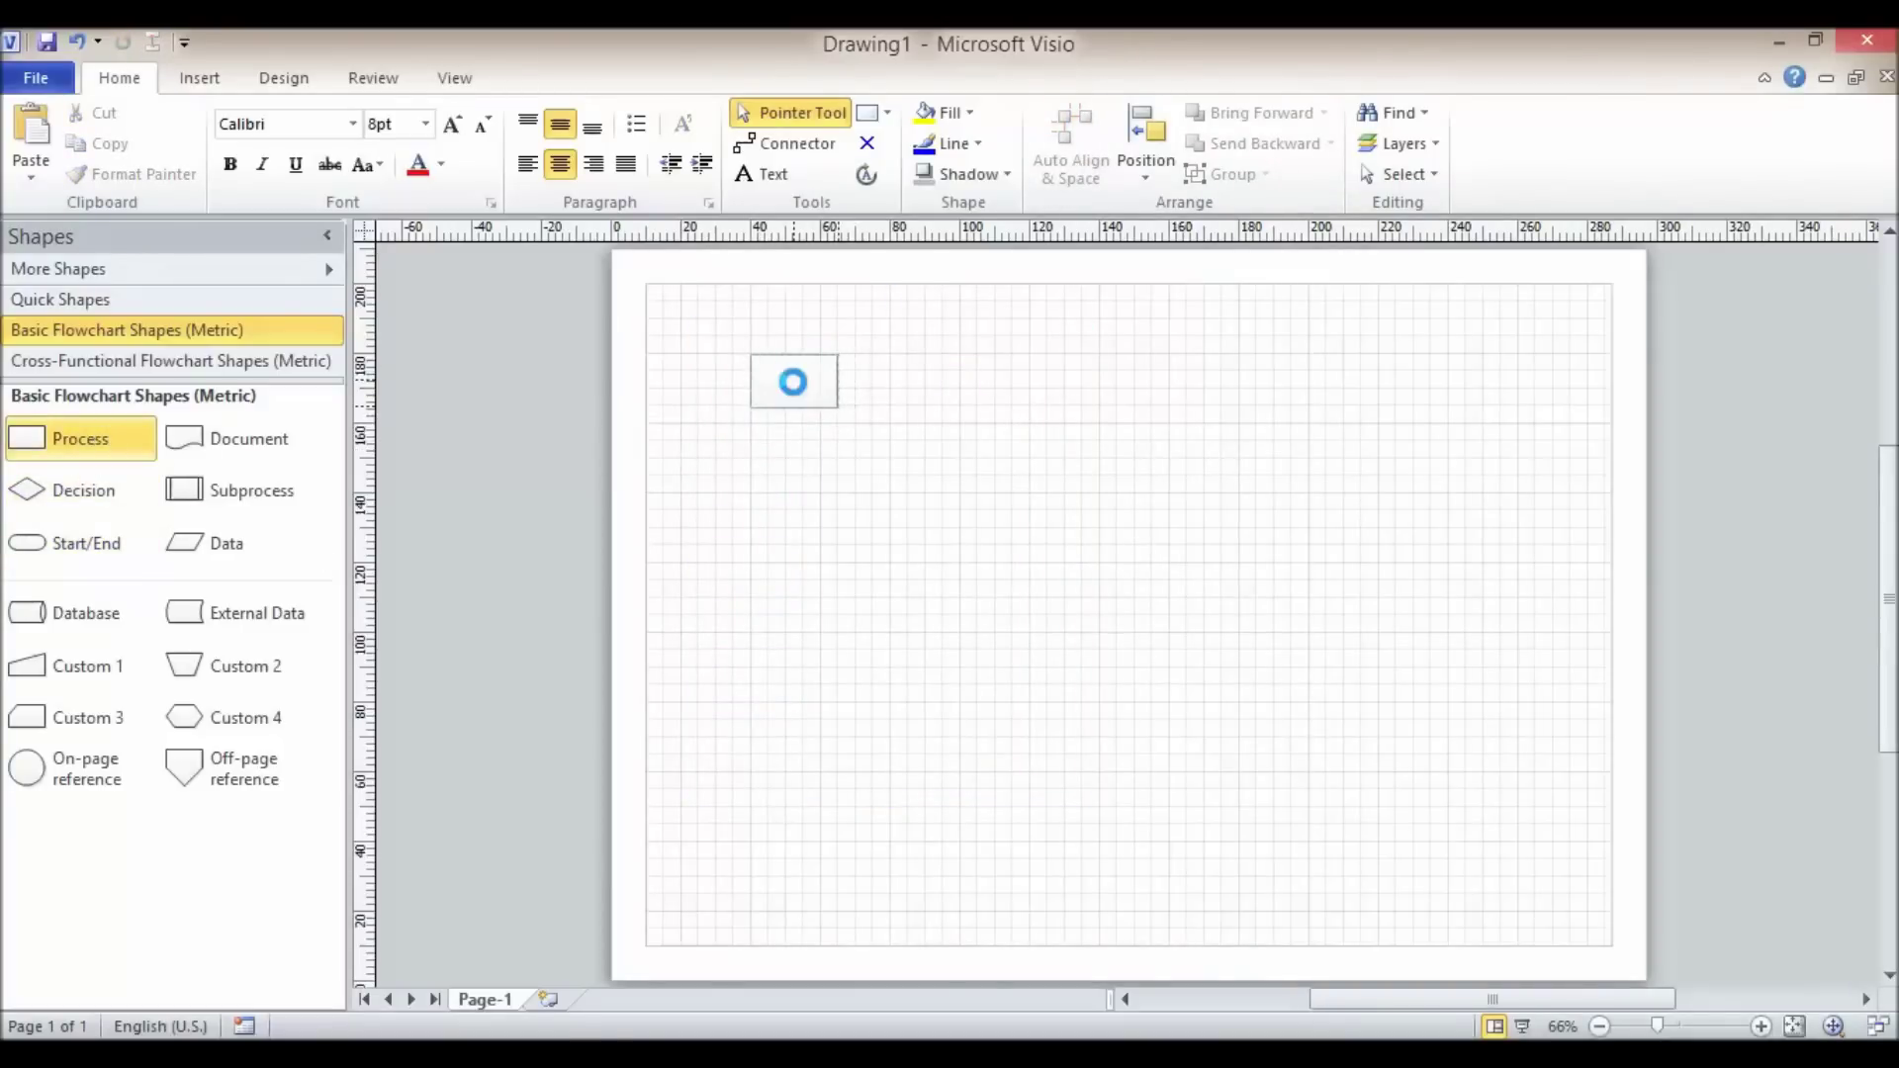
scroll(932, 498, "up", 3)
scroll(965, 505, "up", 3)
scroll(1247, 641, "up", 1)
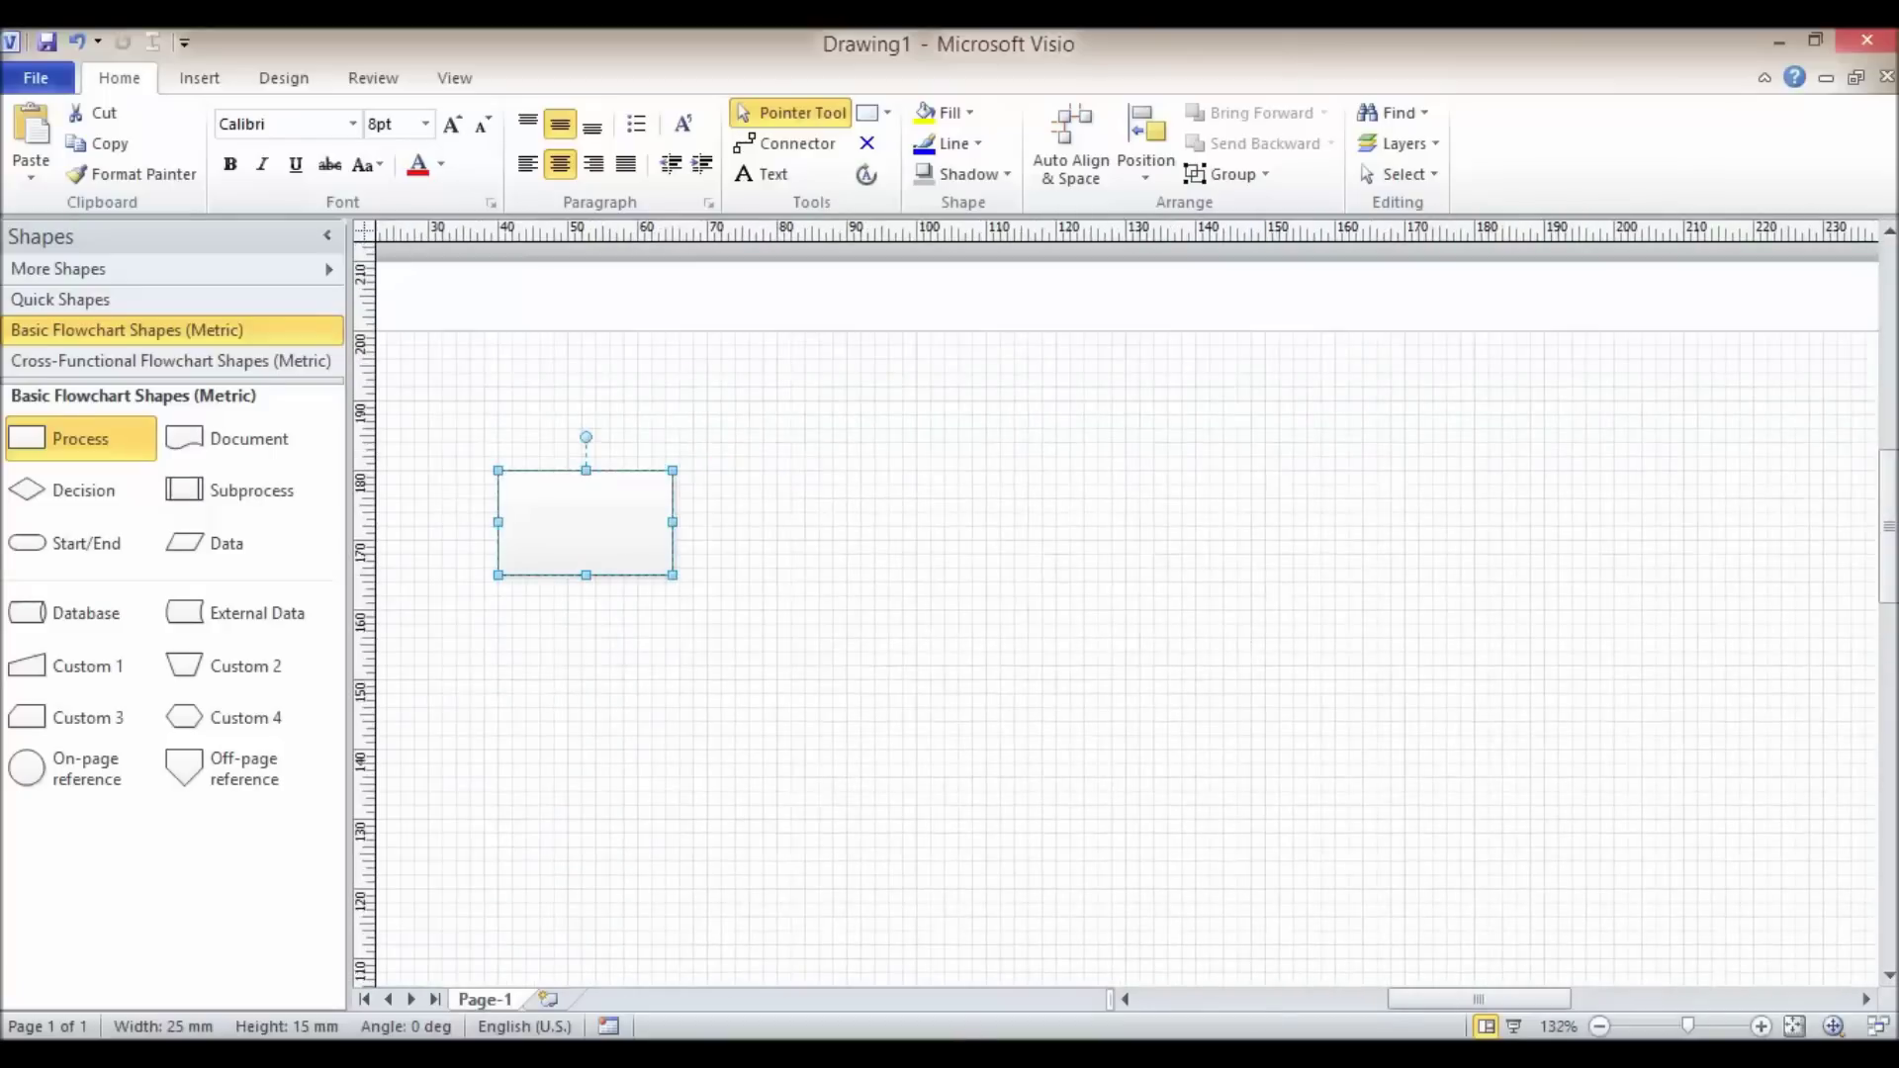
left_click_drag(1415, 996, 1378, 995)
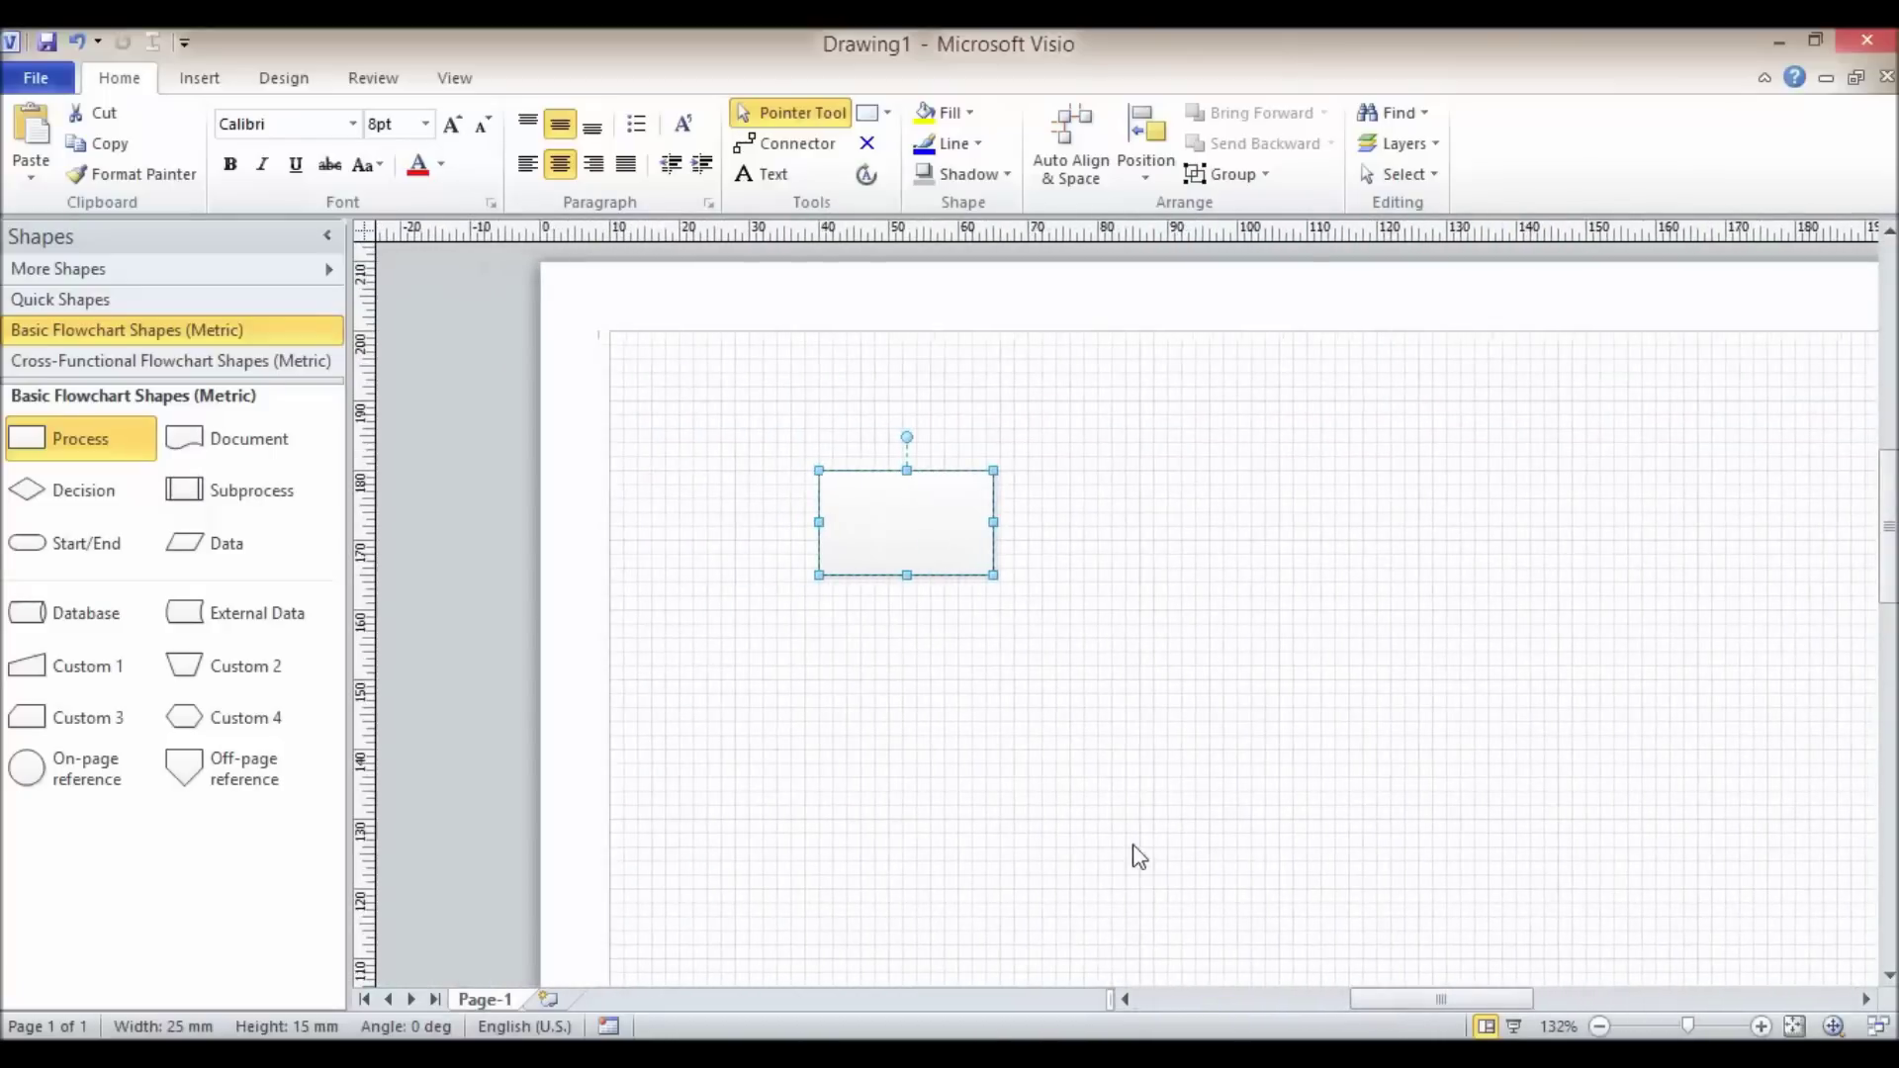
Step: Connect the Process's right connection point to the left side of a new Document shape and position the Document below the Process
left_click(983, 773)
left_click(870, 525)
left_click(869, 145)
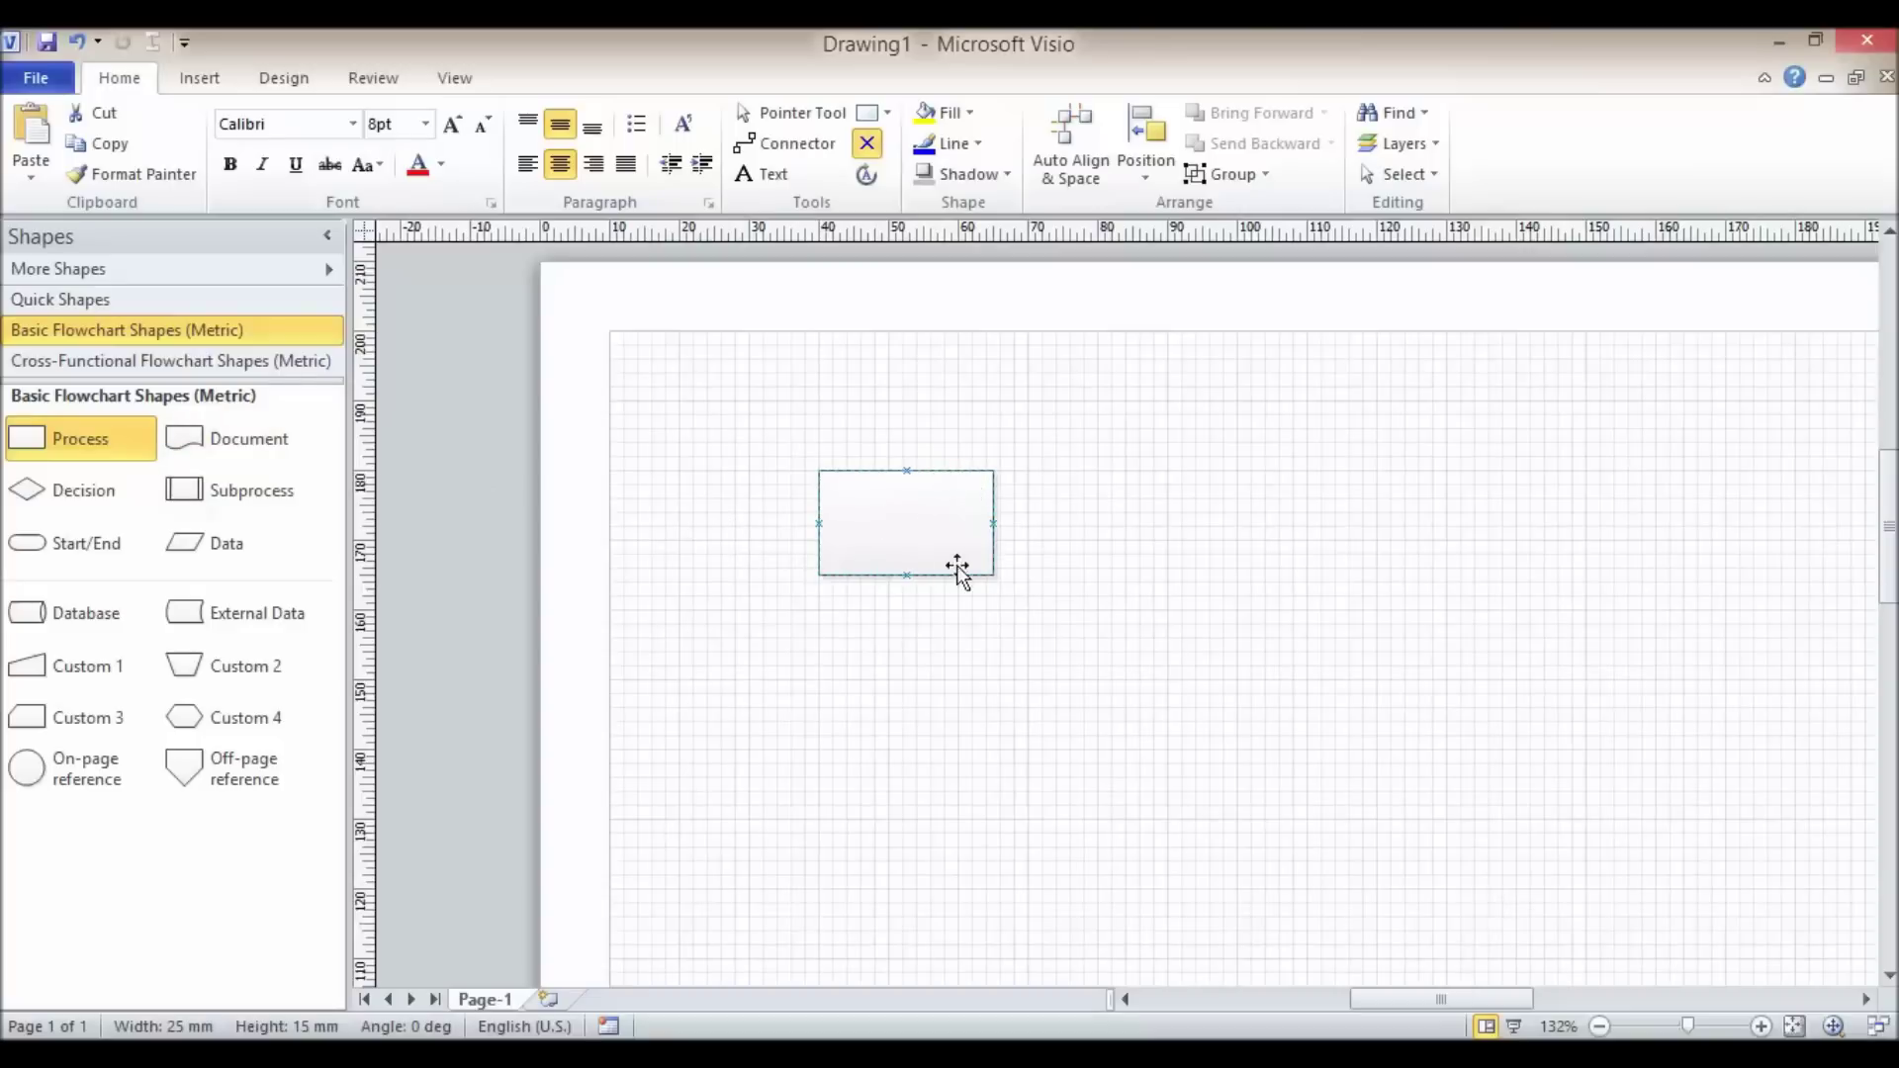
left_click_drag(220, 451, 1167, 531)
left_click(786, 143)
left_click_drag(995, 529, 914, 729)
left_click(789, 113)
key("Escape")
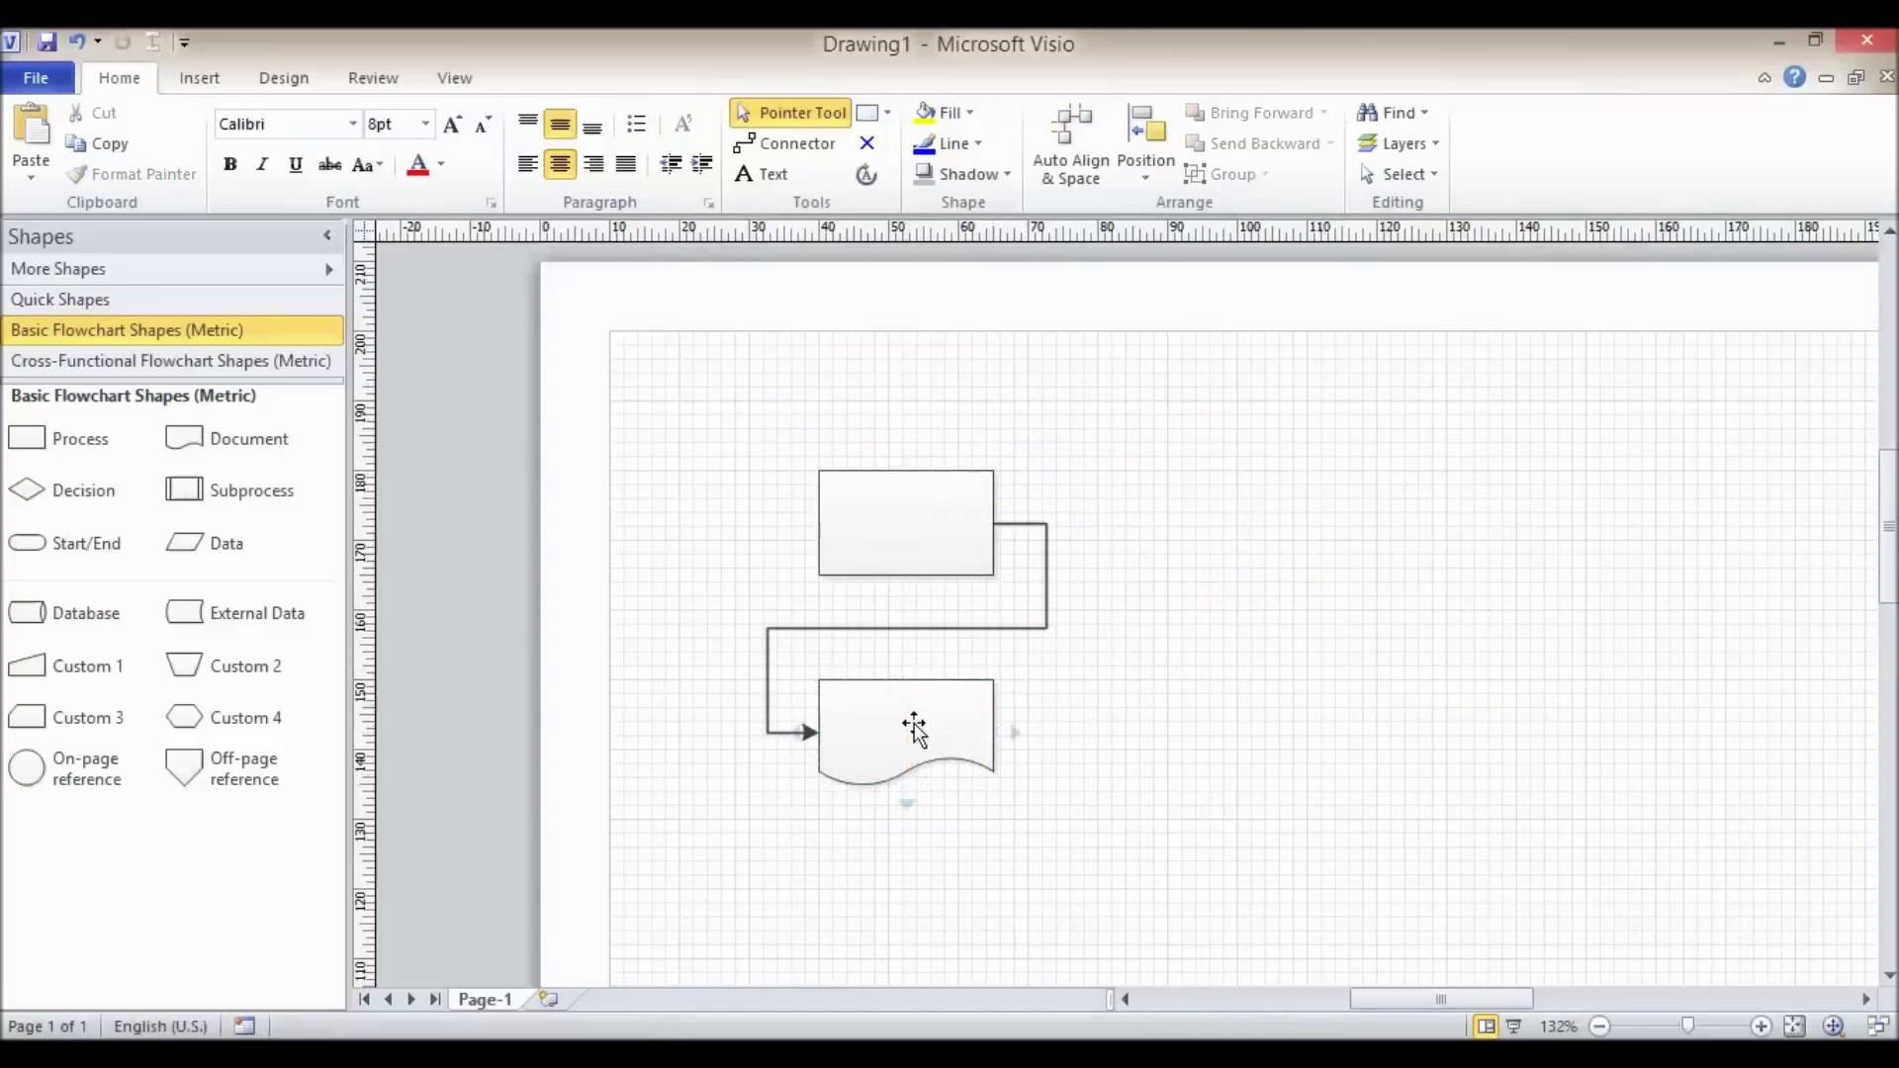
Step: Delete the Document shape together with its connector
left_click(914, 729)
key("Delete")
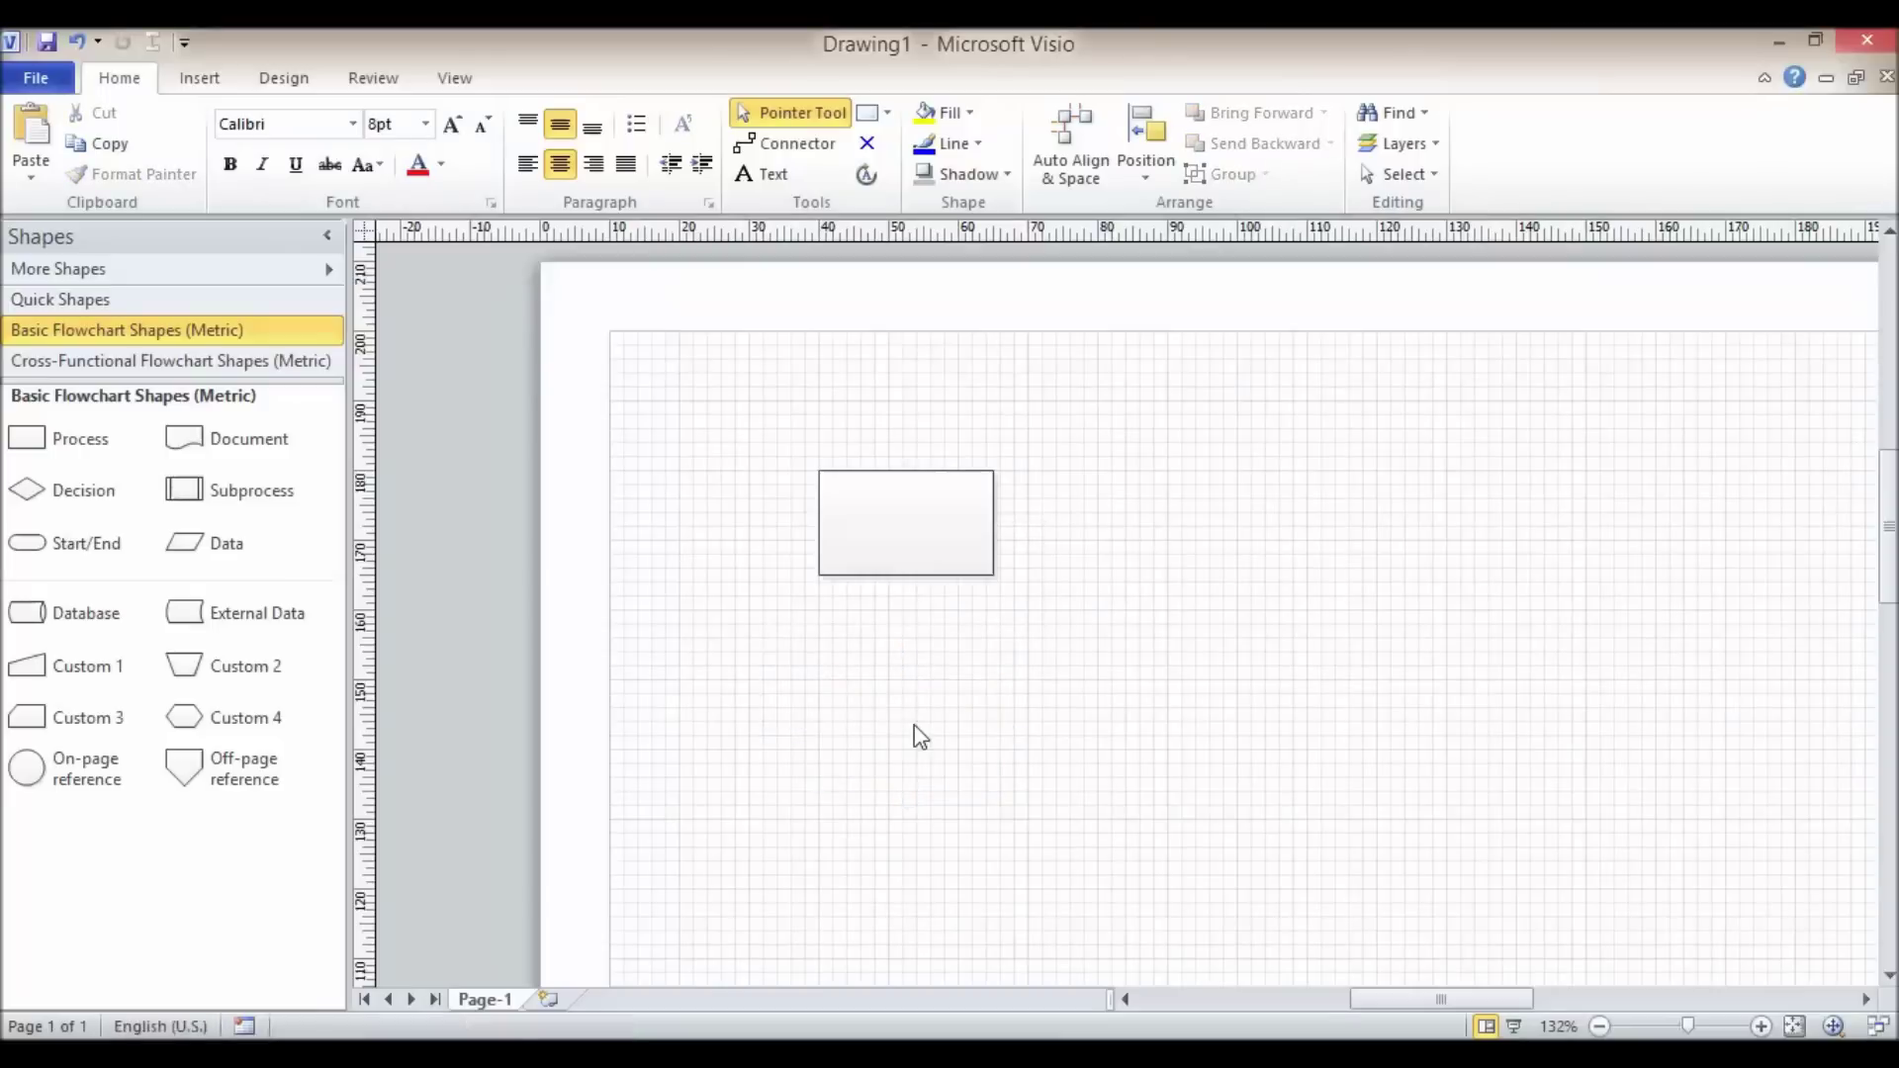
Step: Add custom connection points to the Process shape, one high on its right edge and one on its bottom edge near the right corner
left_click(868, 146)
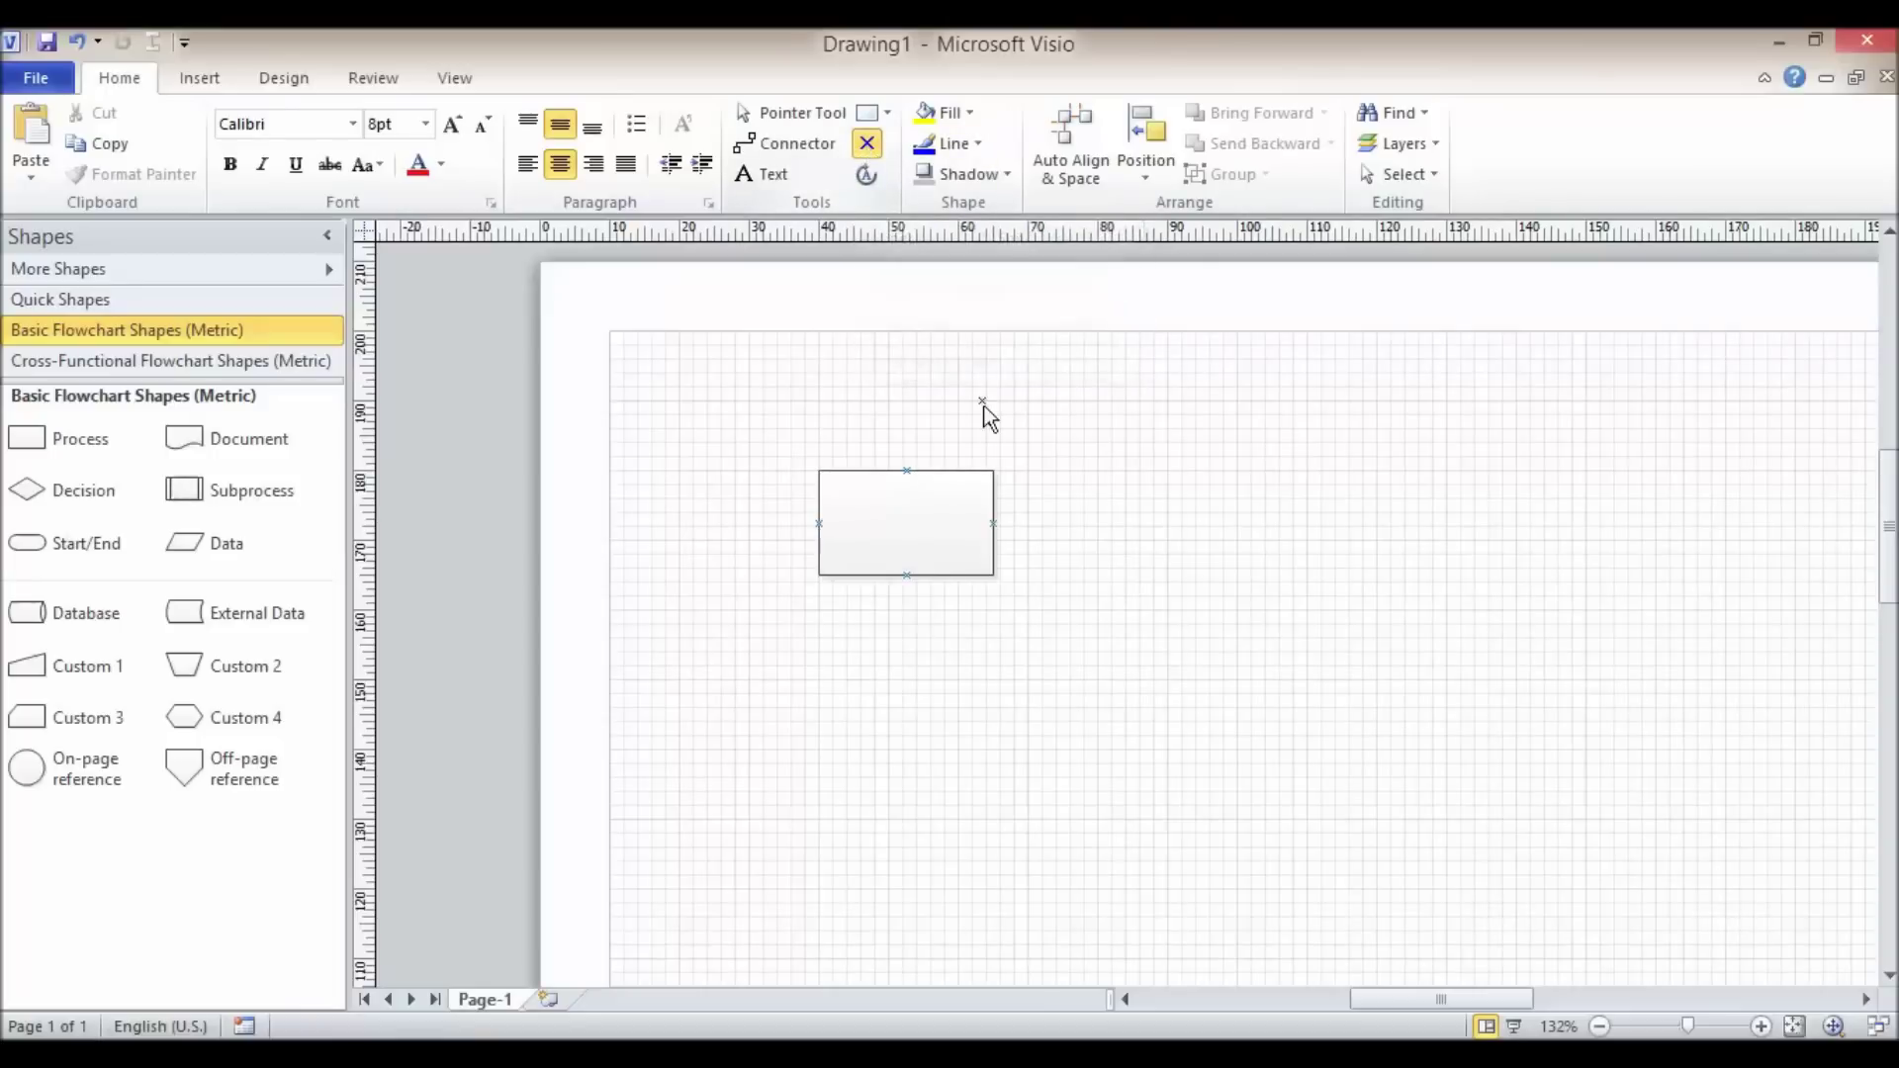
left_click(956, 473)
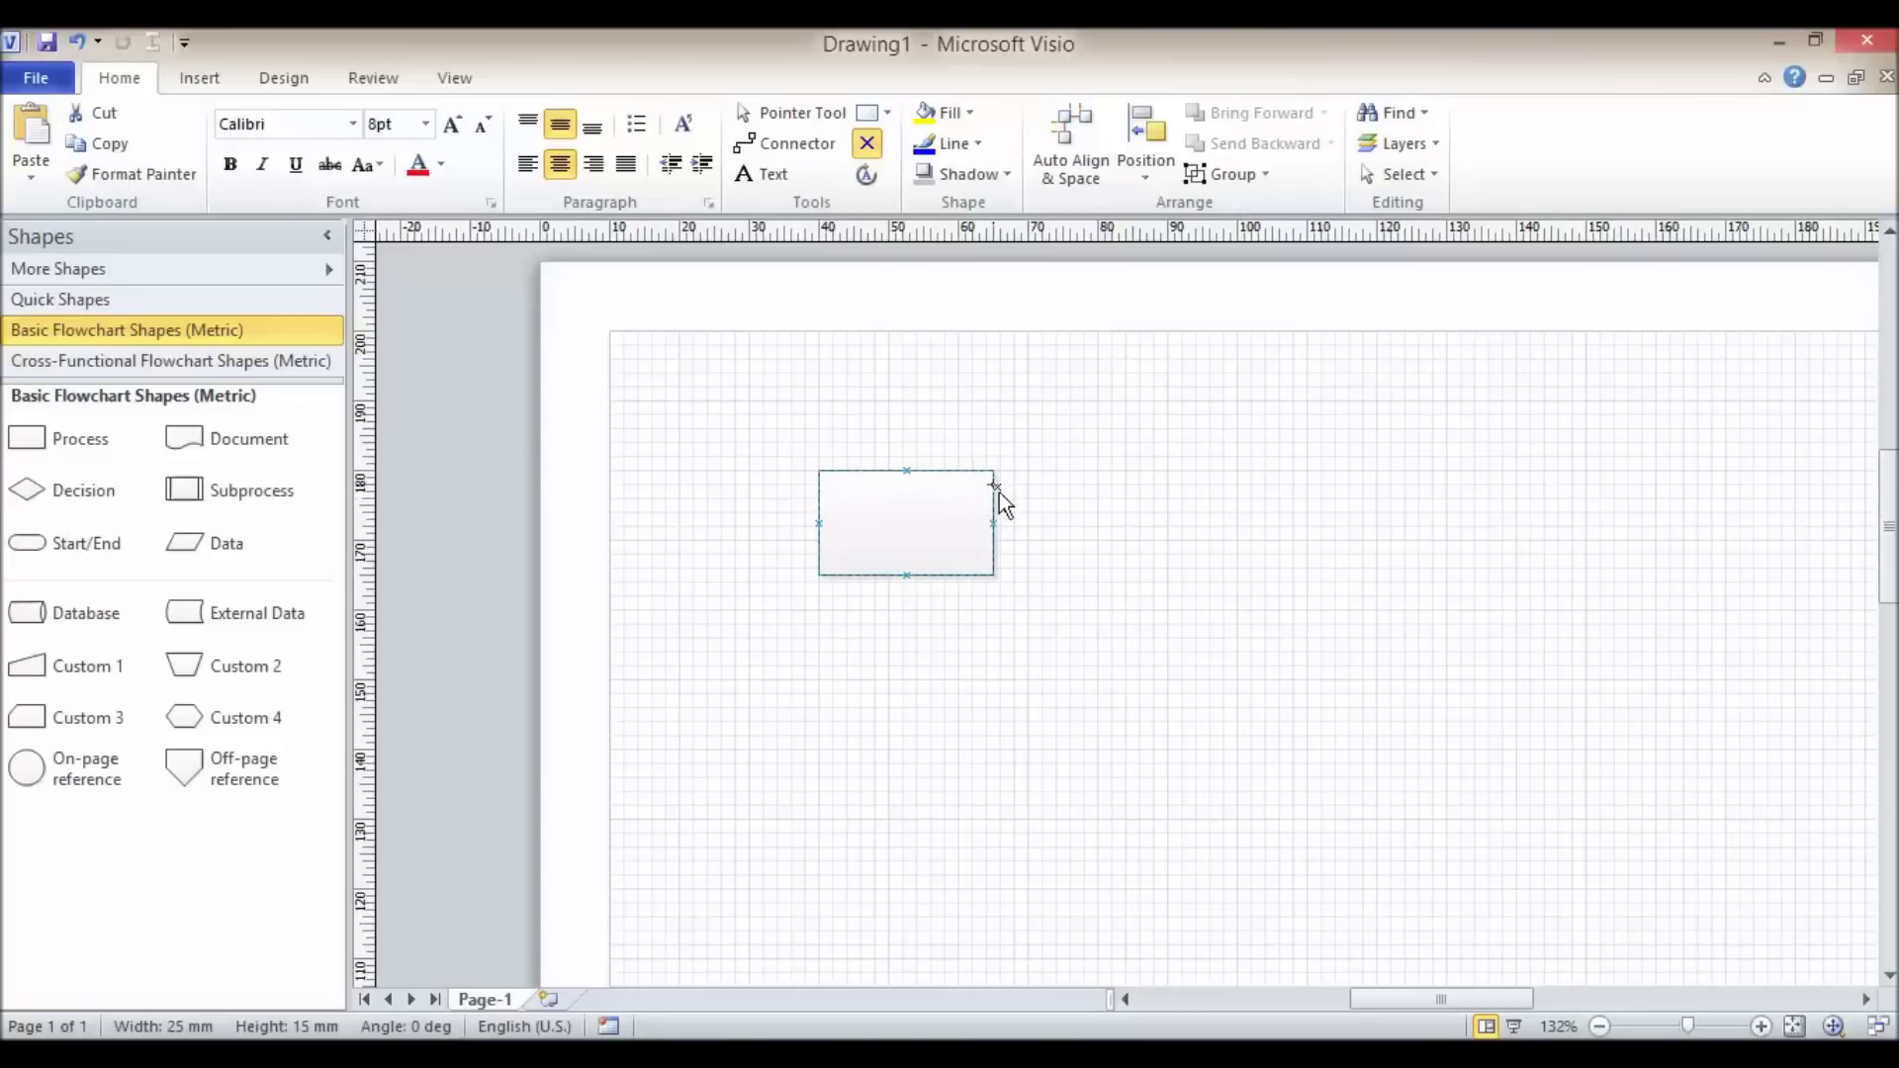
left_click(993, 485, "ctrl")
left_click(970, 575)
Step: Place a Decision below the Process and connect the Process's custom bottom connection point to the Decision's top point
left_click_drag(82, 502, 928, 742)
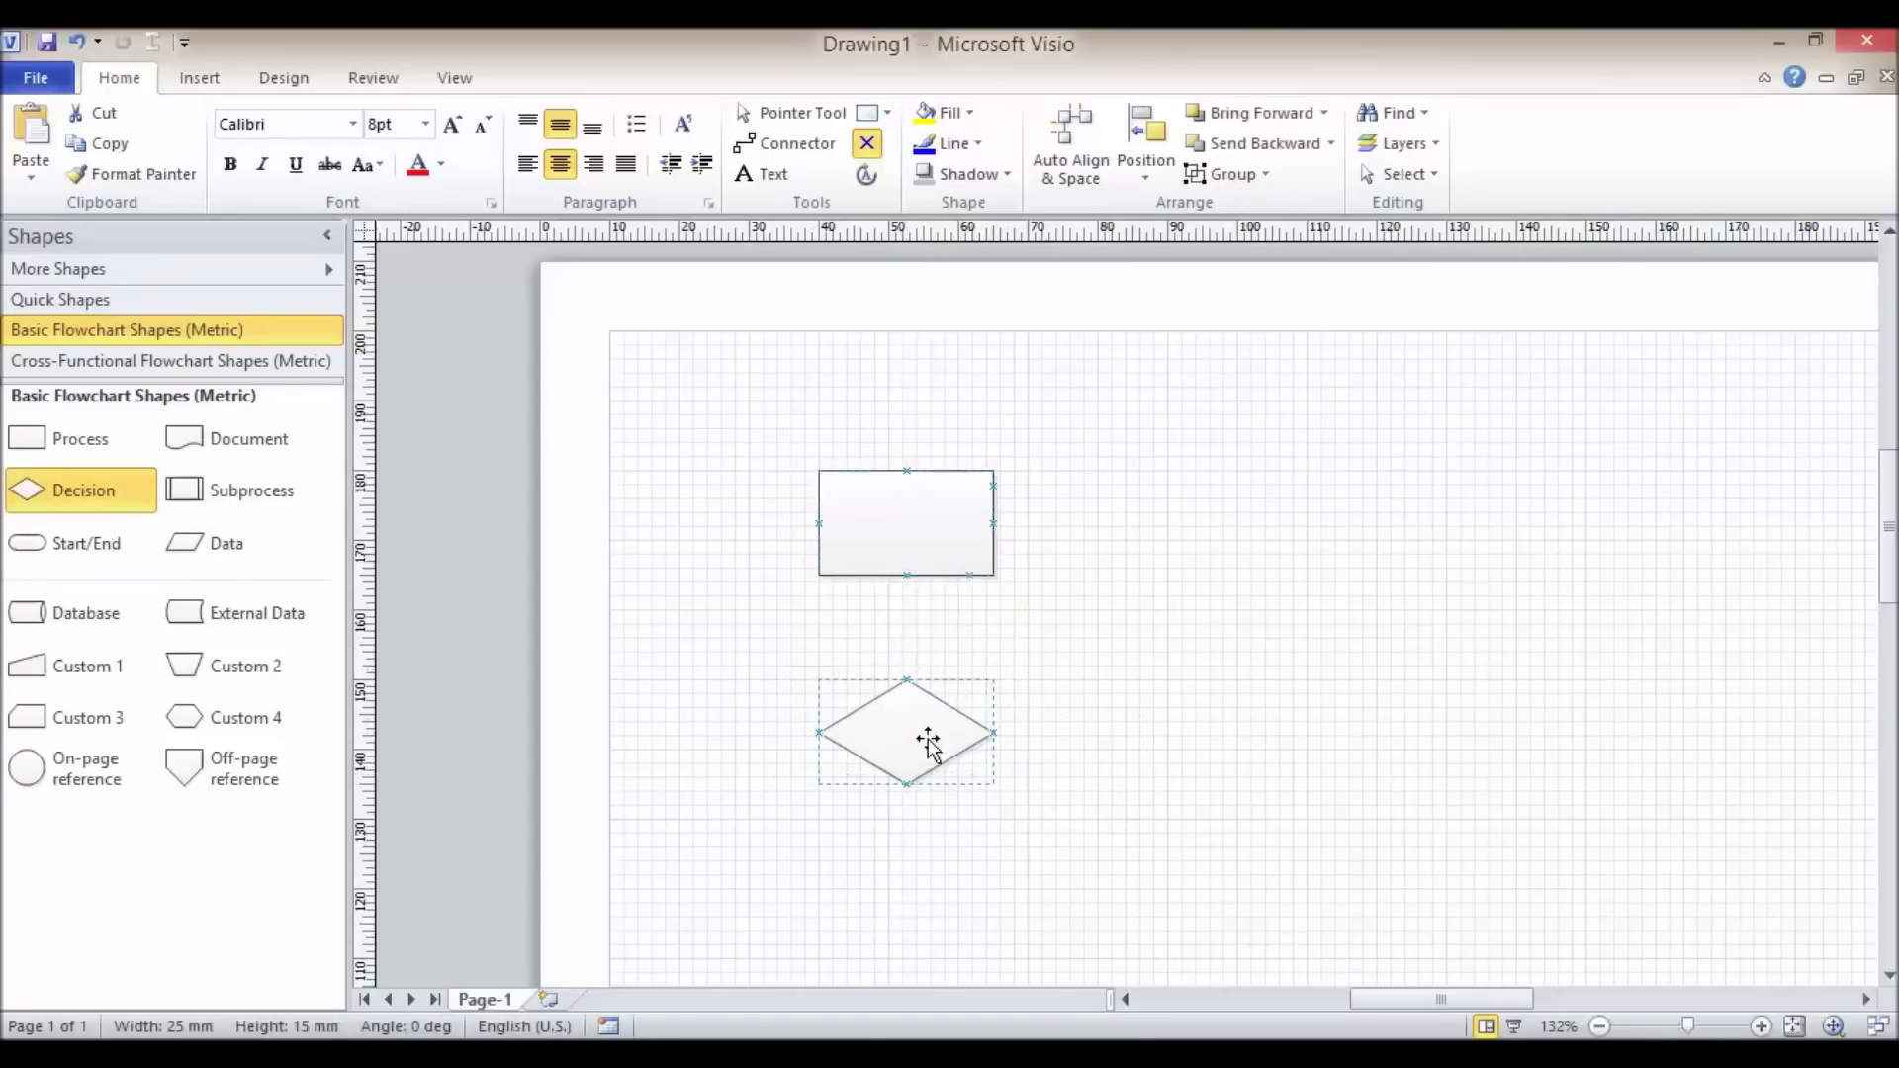
left_click(801, 144)
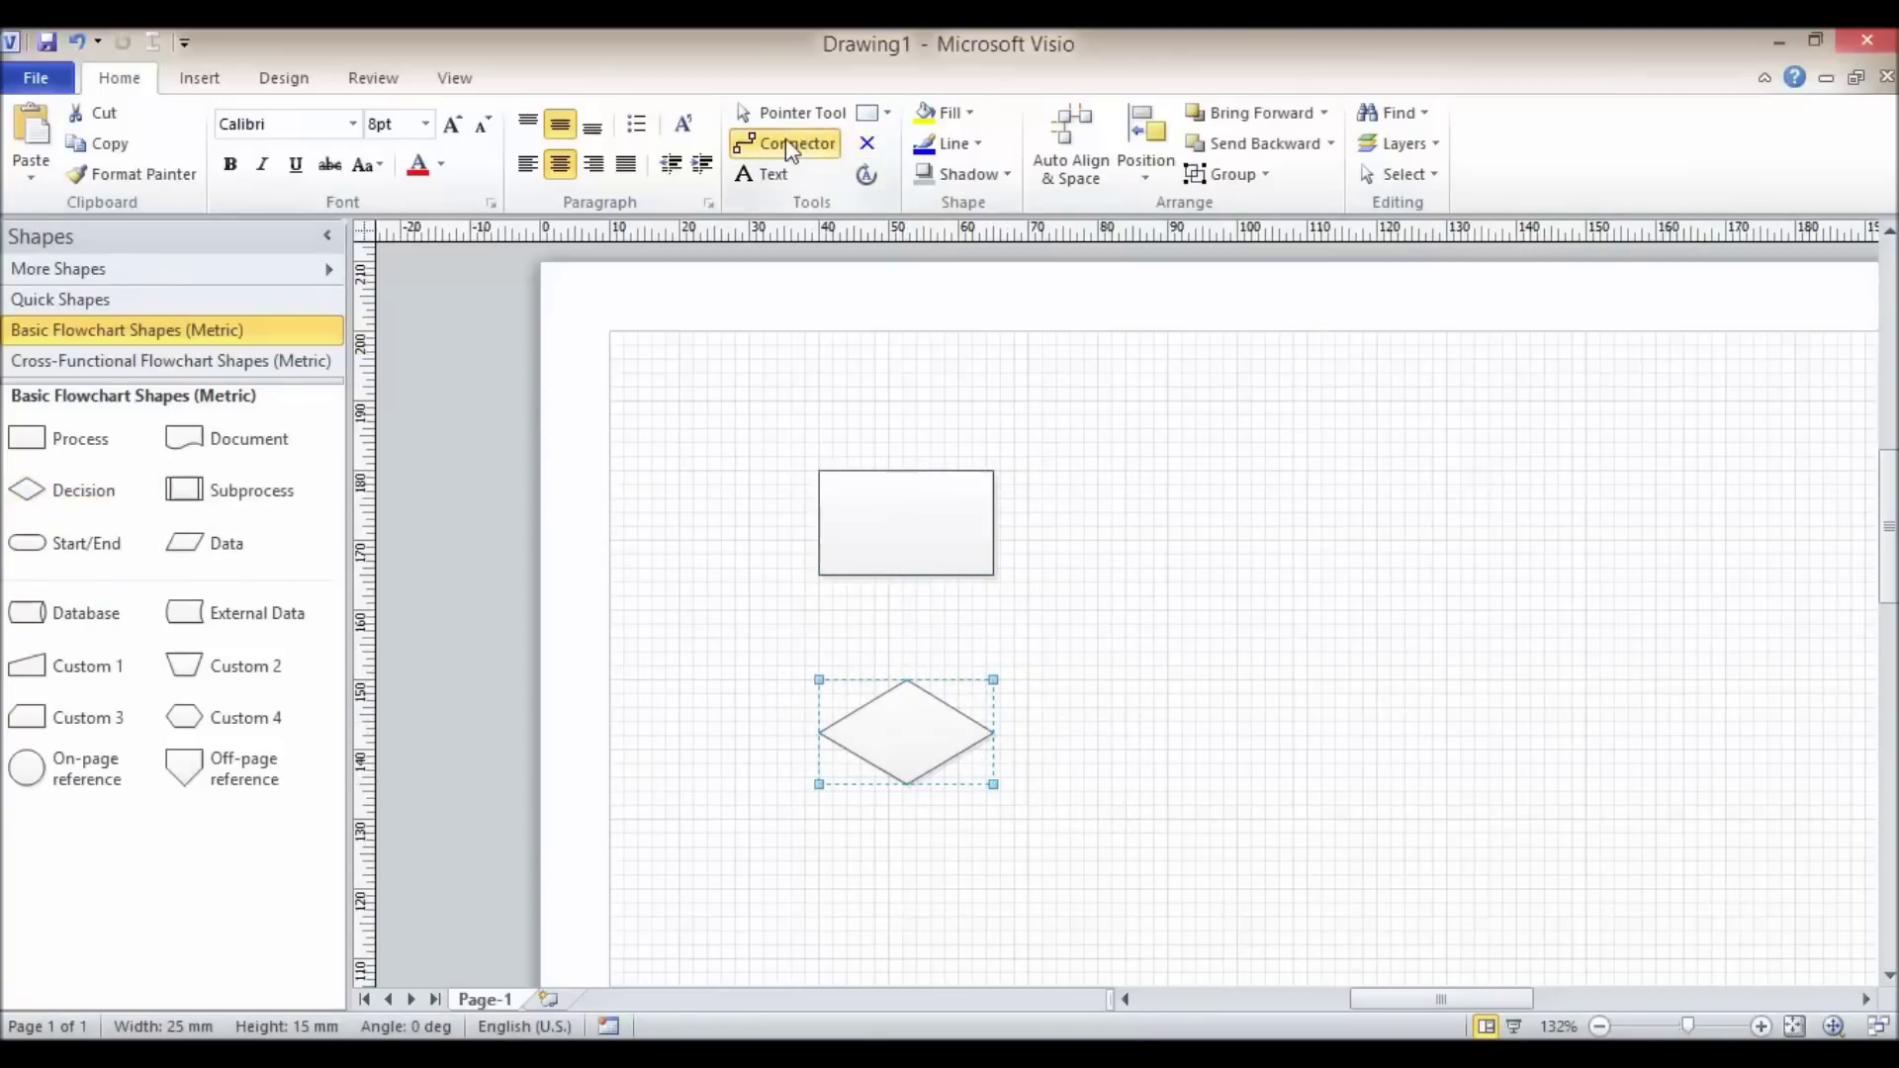
left_click_drag(971, 577, 908, 679)
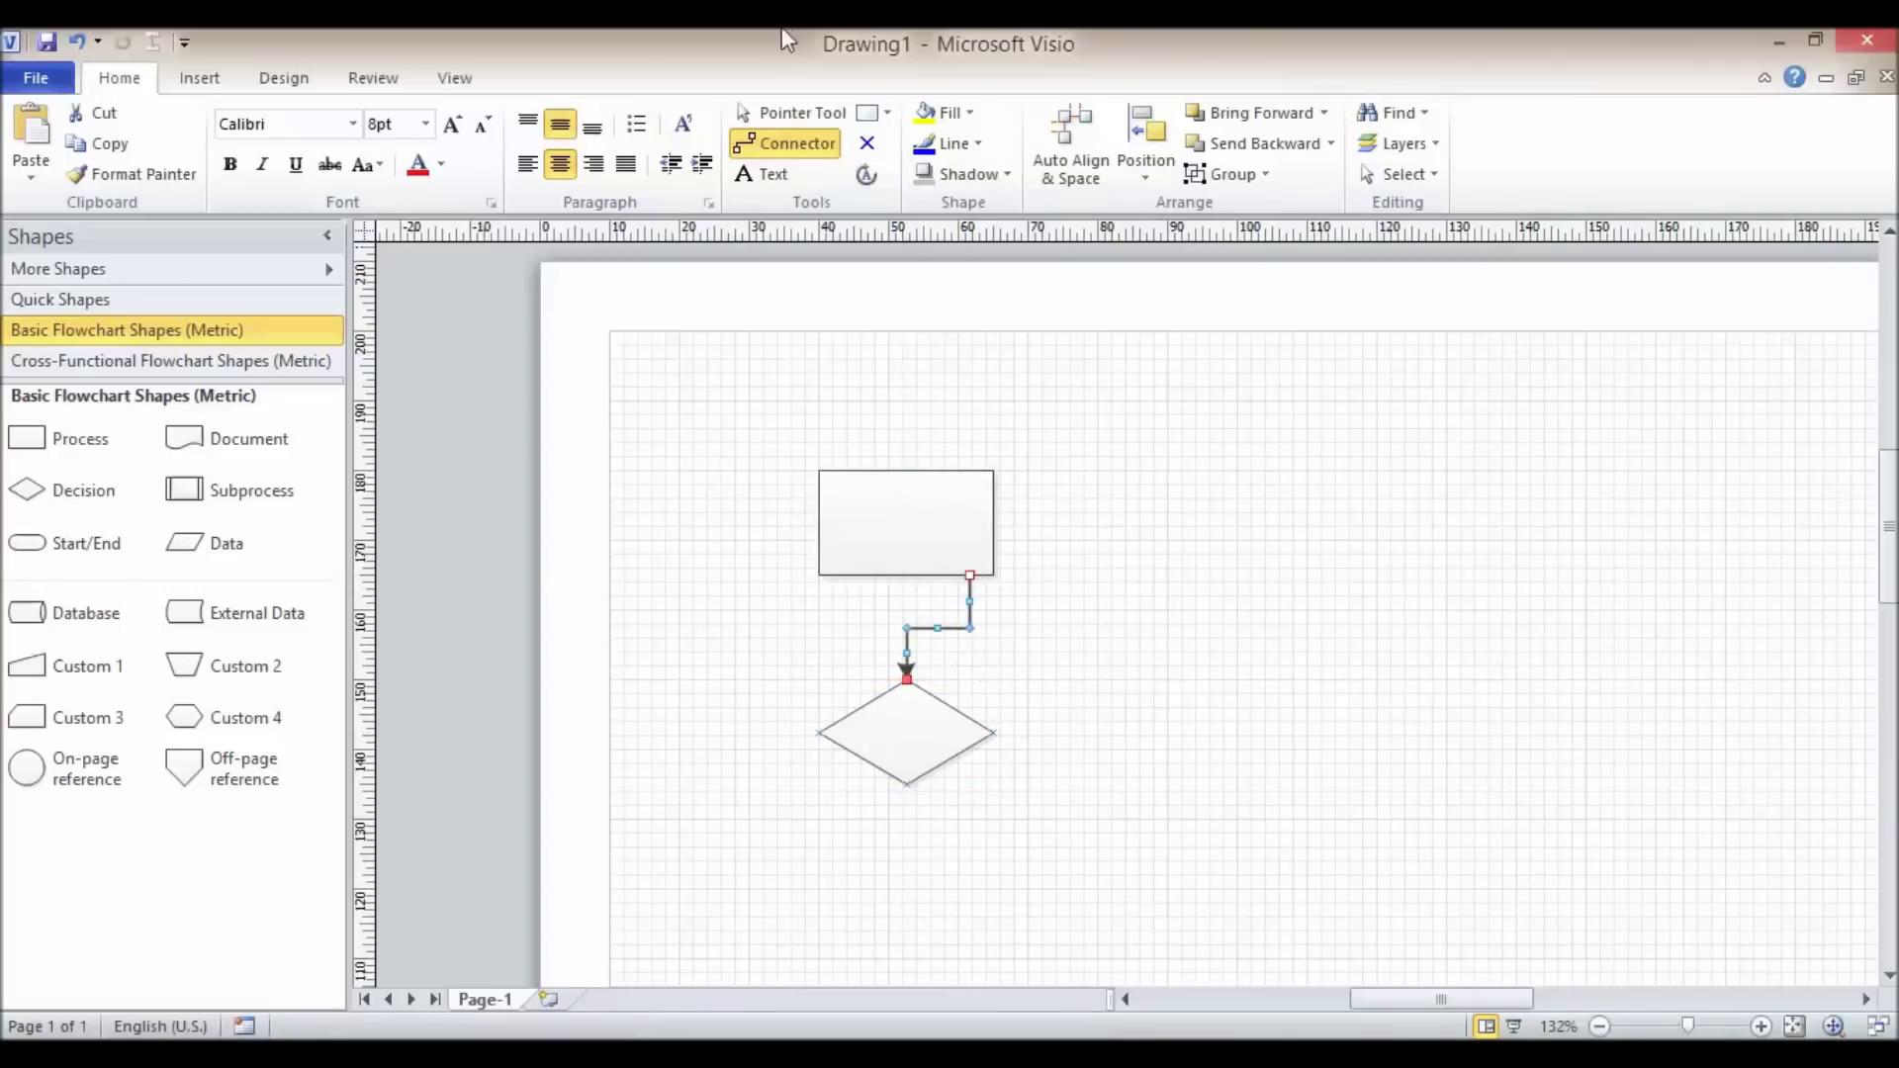
Step: Move the connected Decision to the right of the Process, and delete the Decision
left_click(782, 112)
left_click_drag(907, 718, 1216, 516)
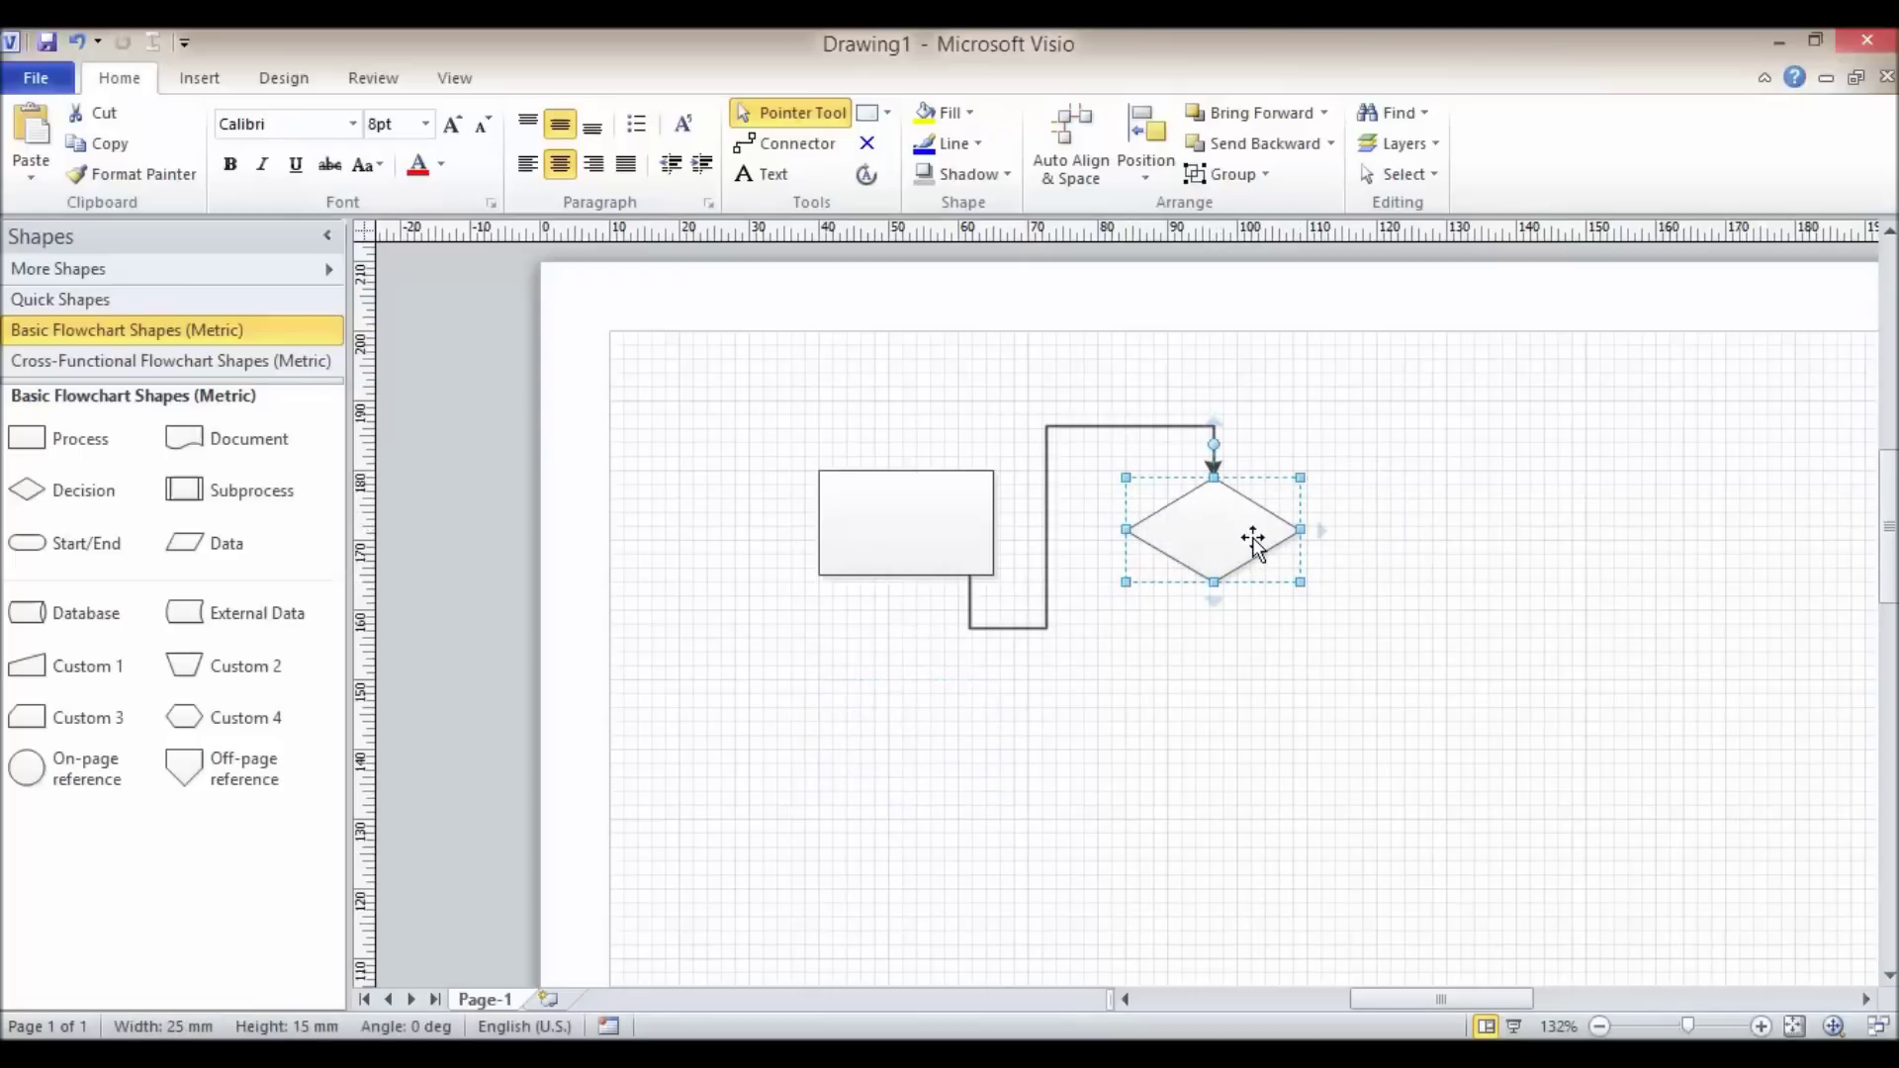
key("Delete")
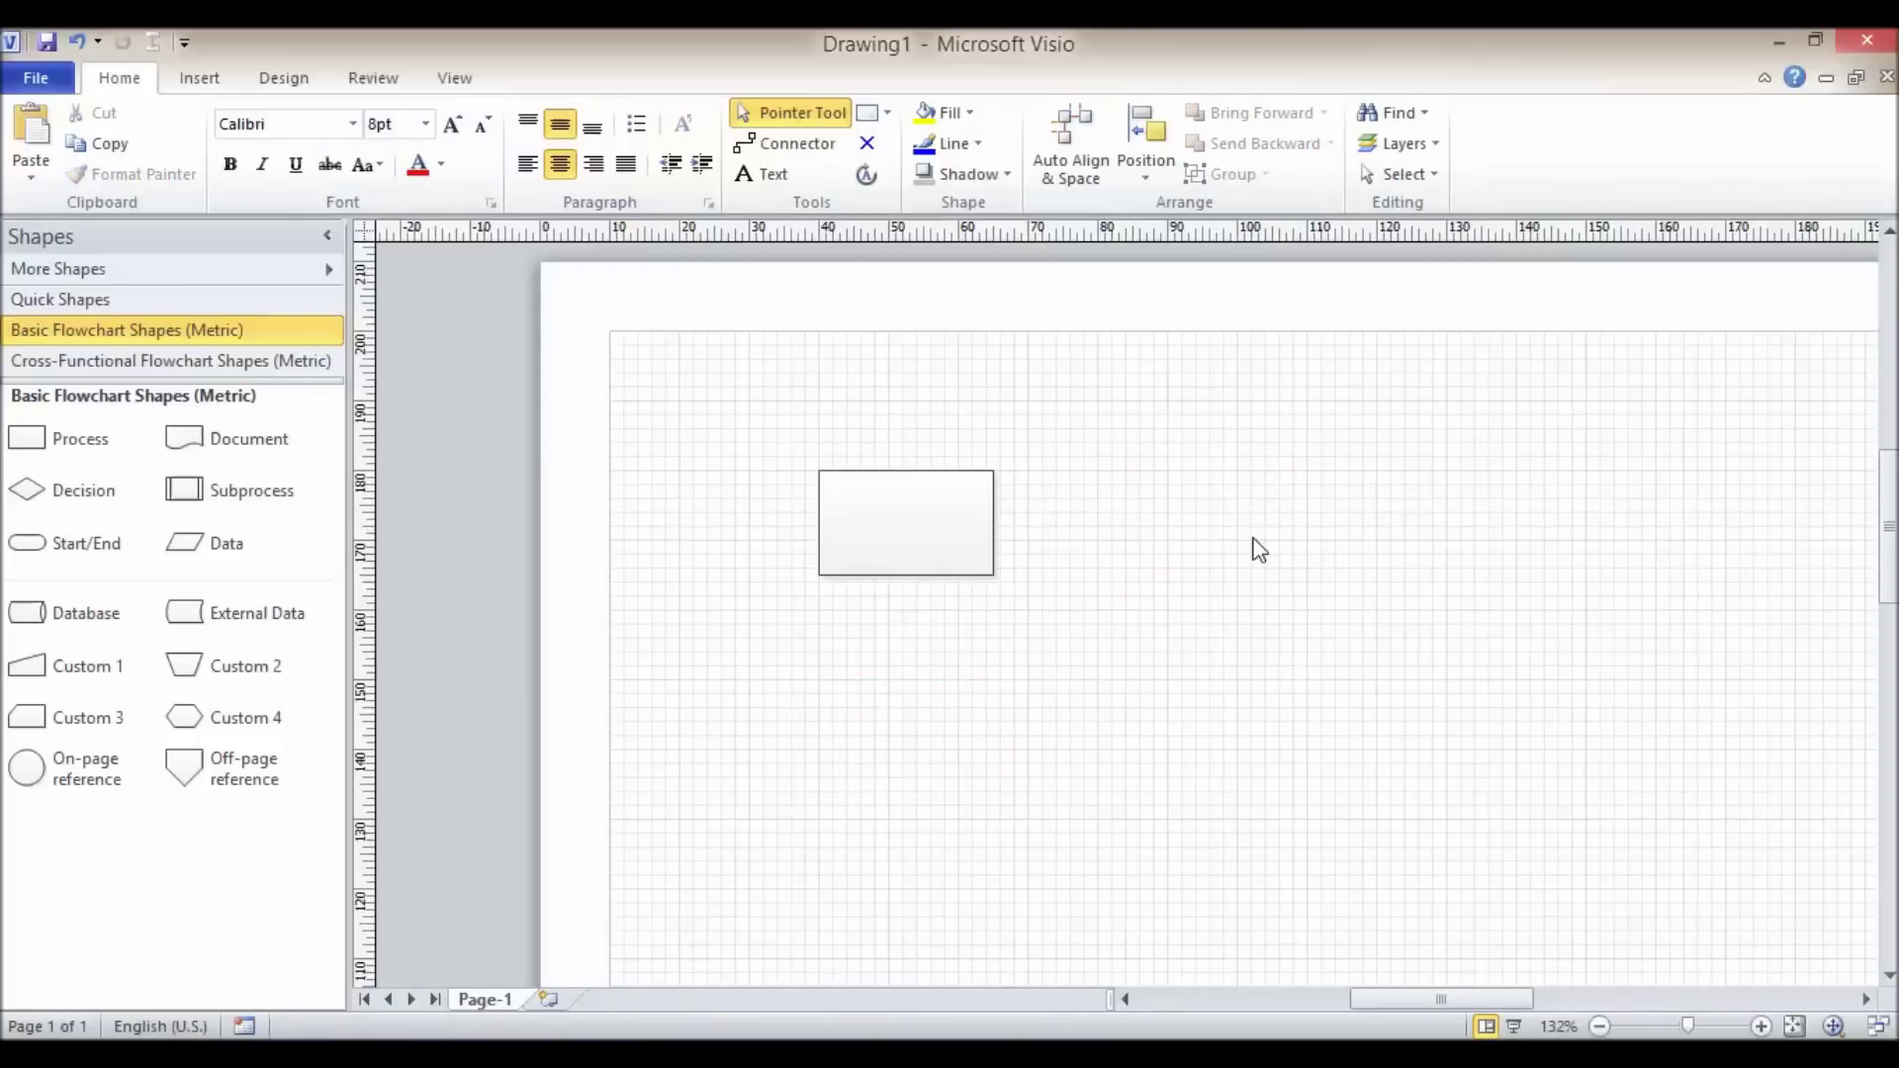
Step: Remove the custom connection point high on the Process's right edge and return to the Pointer Tool
left_click(868, 146)
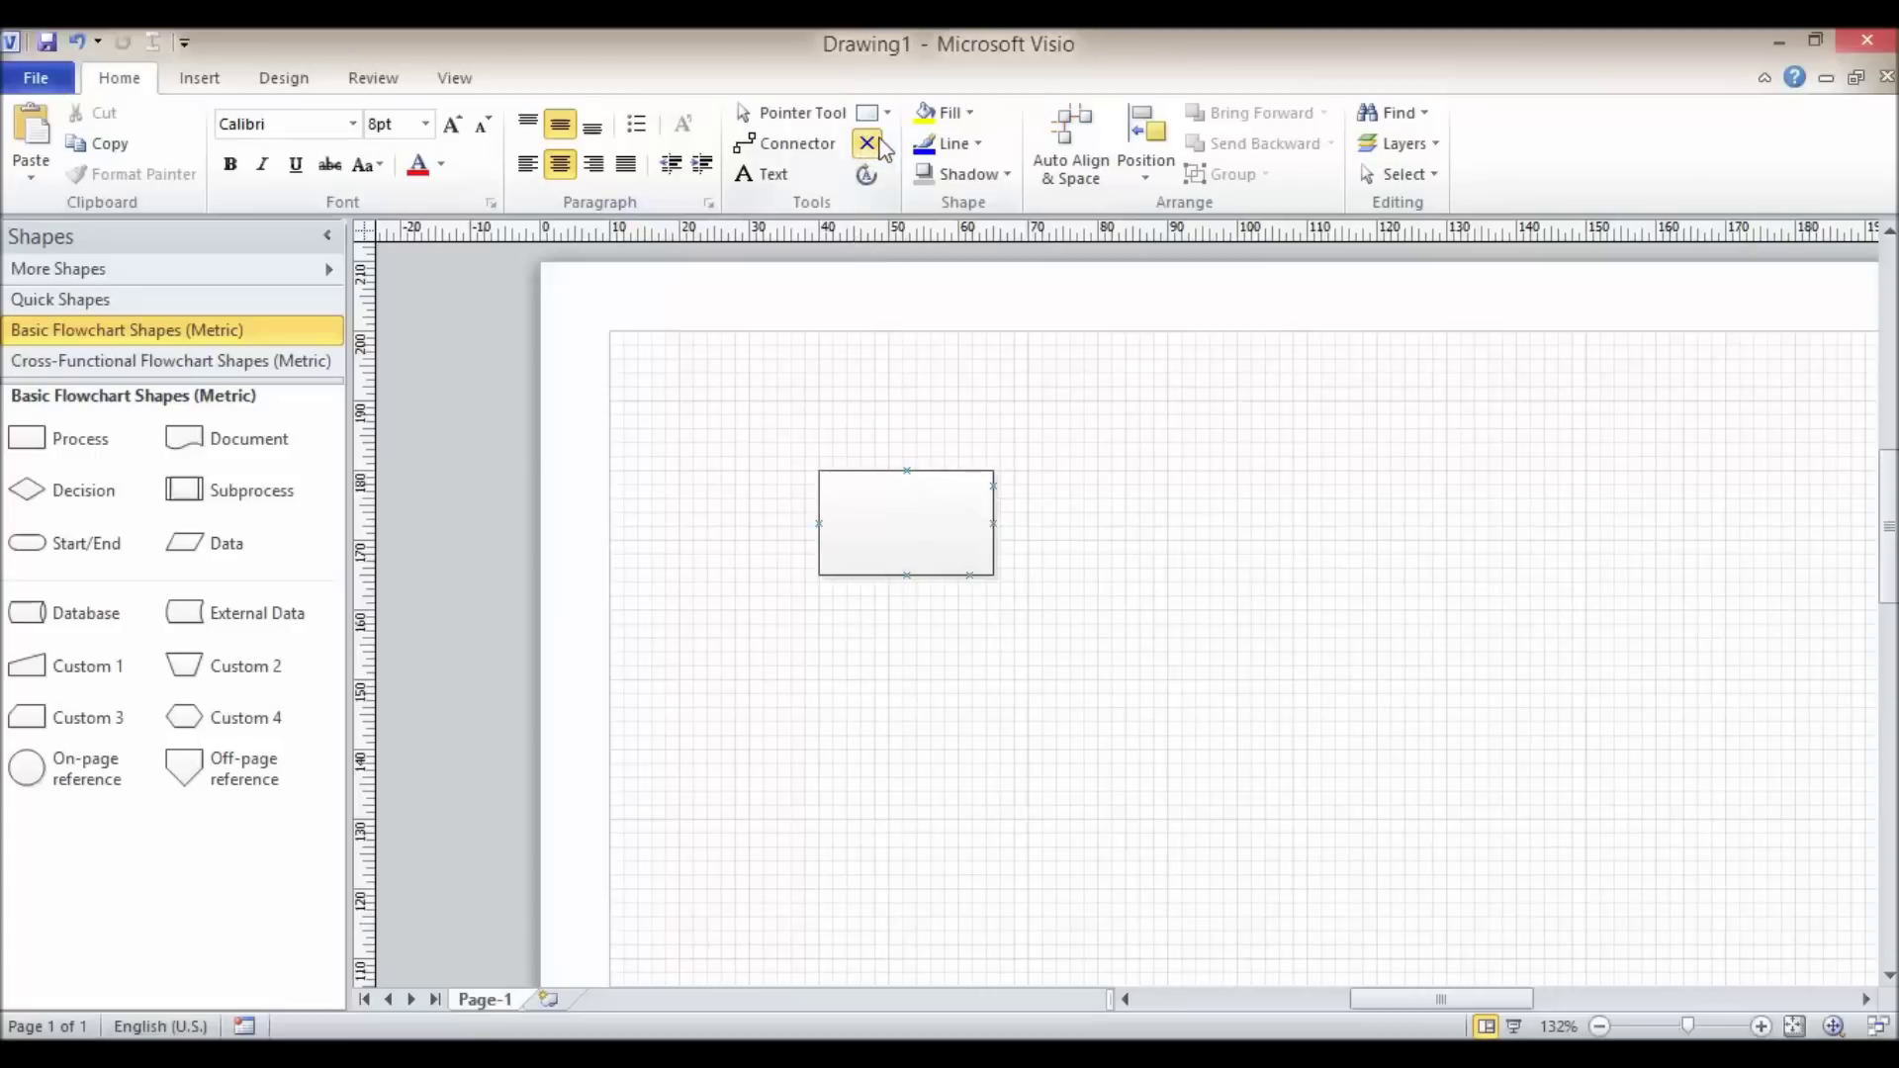
left_click(993, 485)
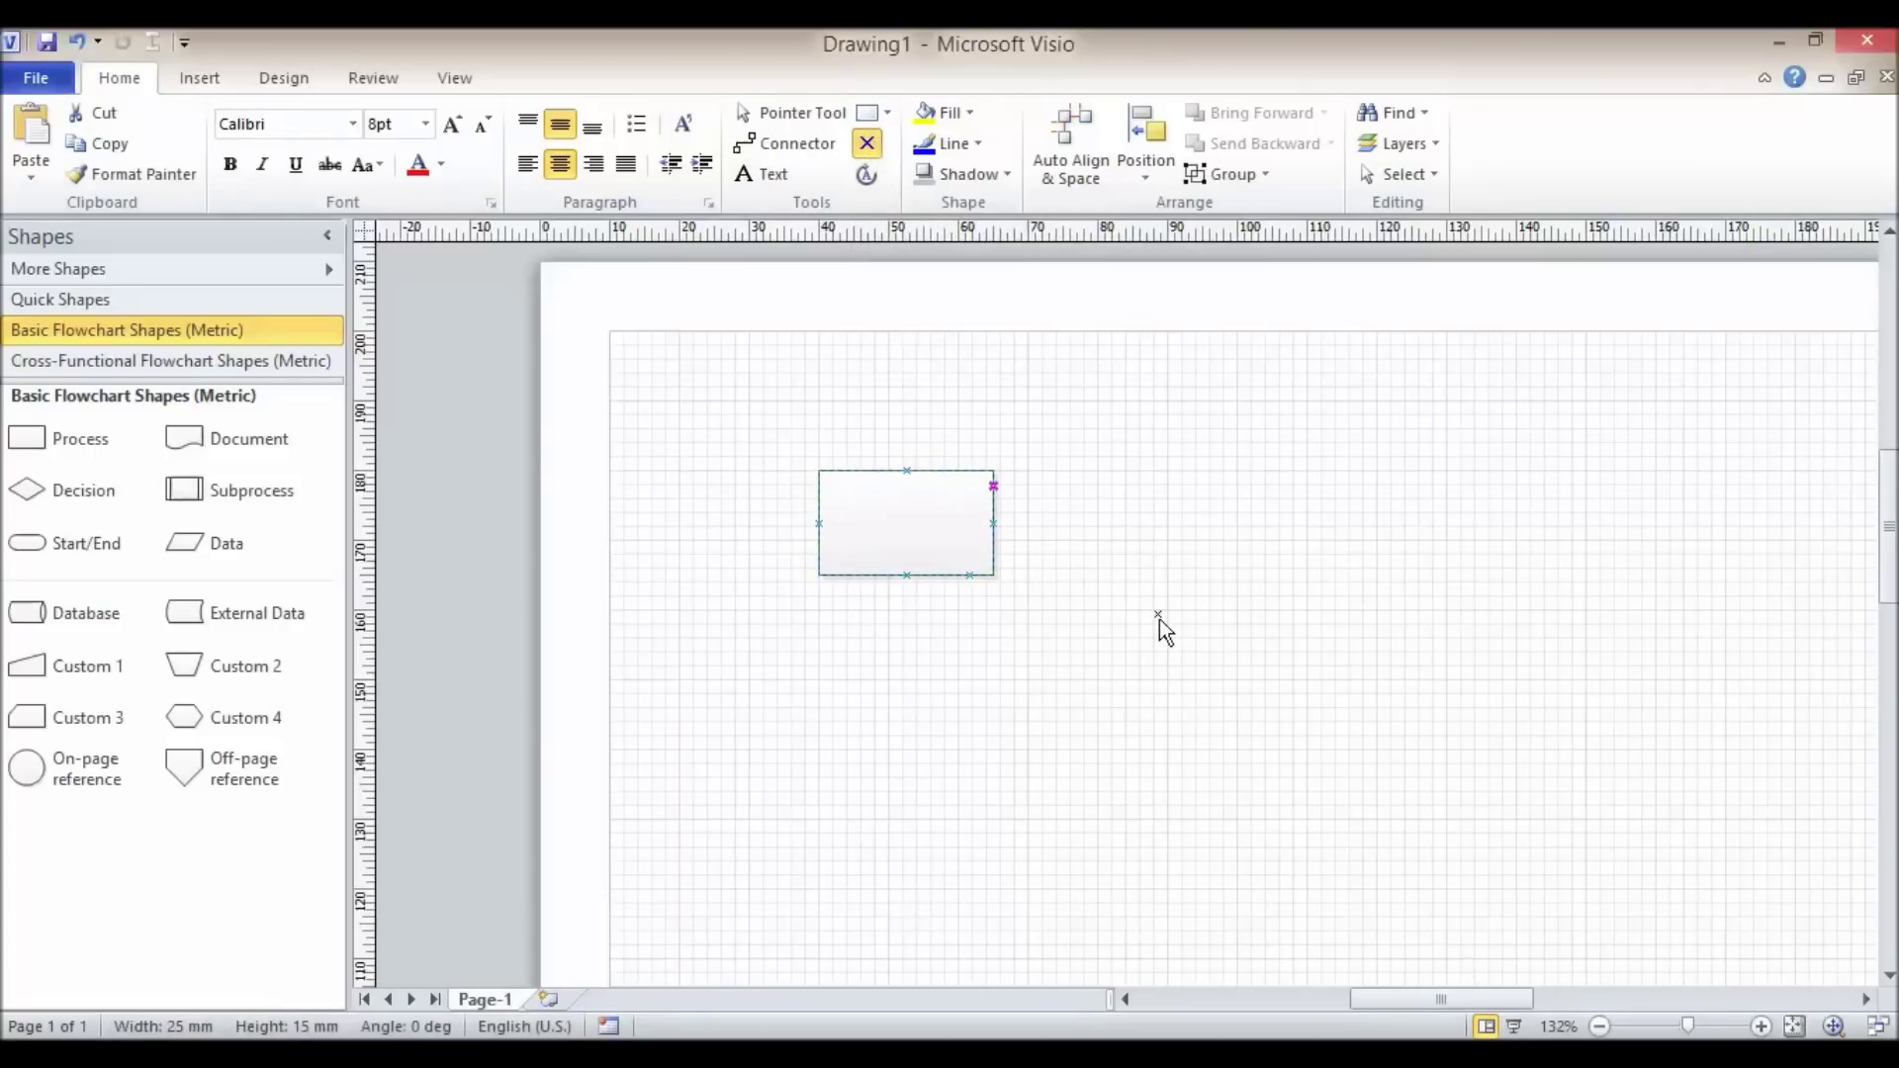
key("ctrl+z")
key("ctrl+1")
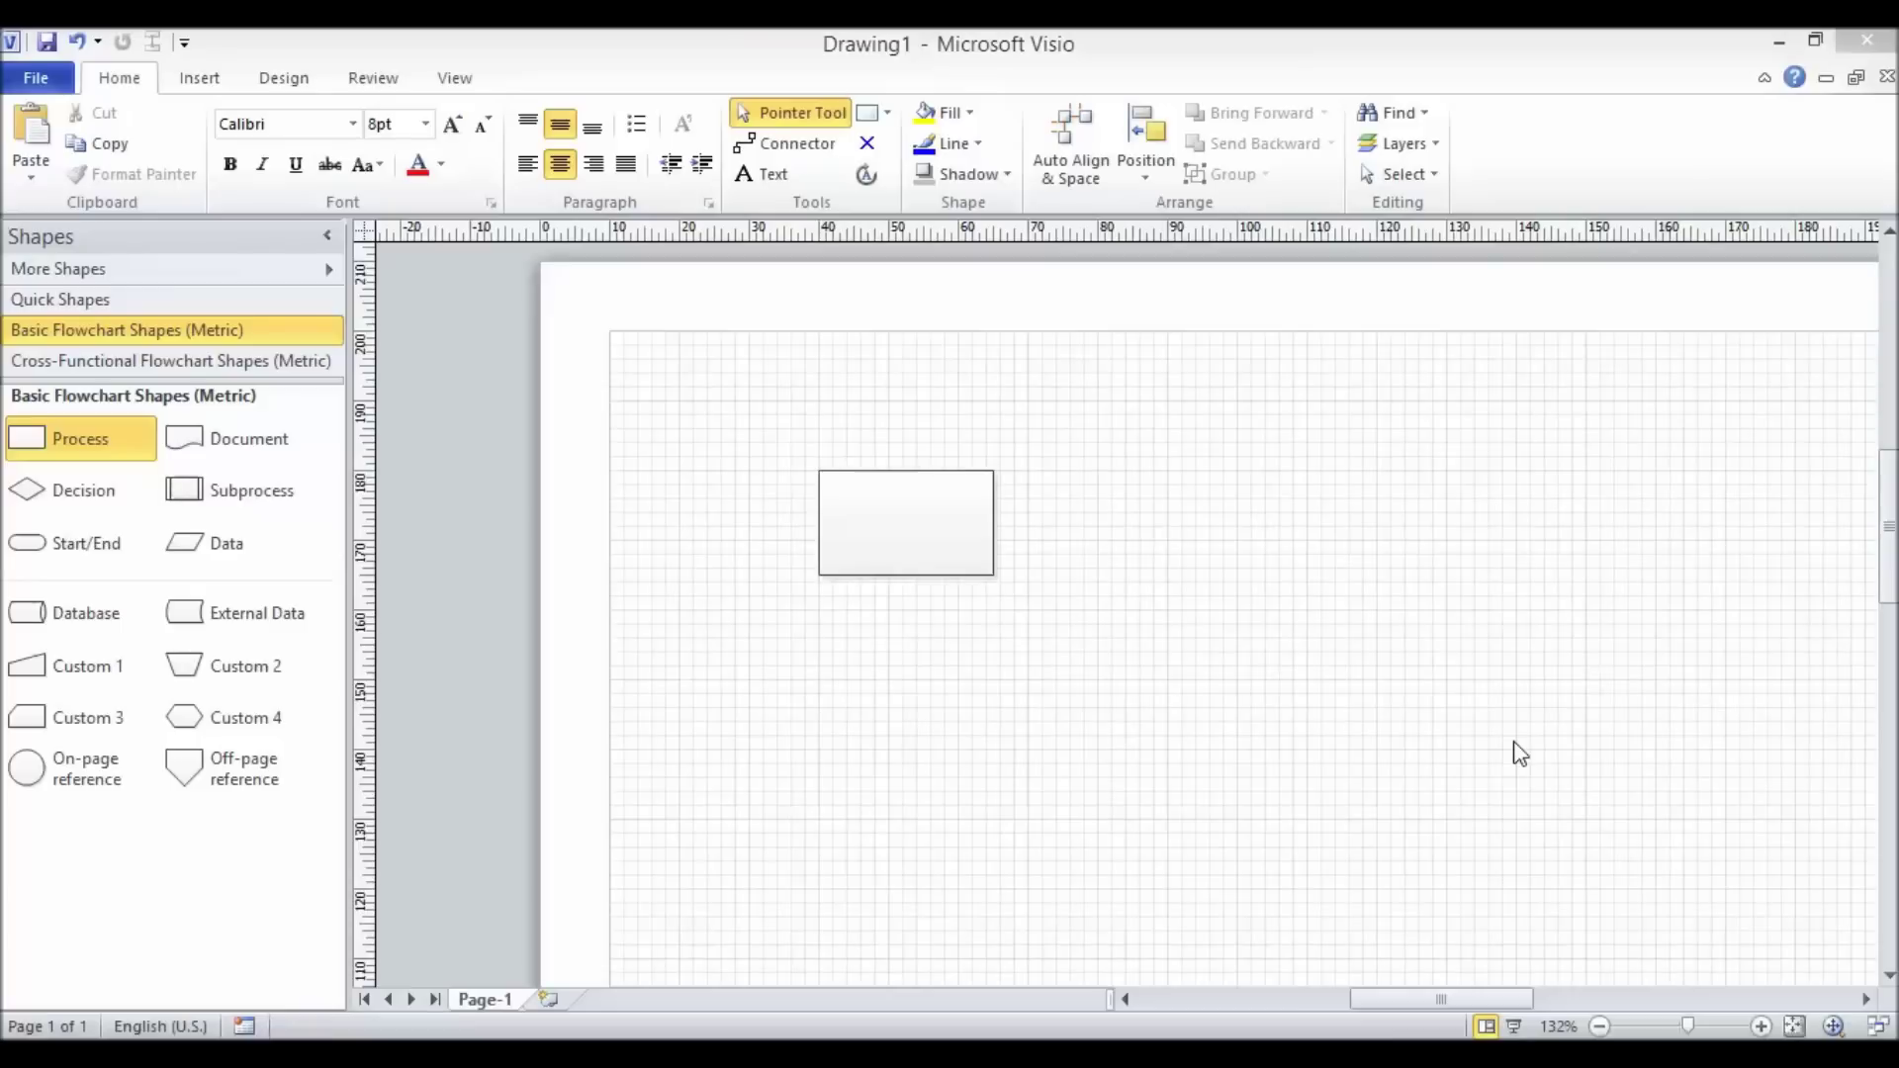
Step: Place a second Process to the right of the first and connect their facing side connection points with the Connector tool
mouse_move(917, 528)
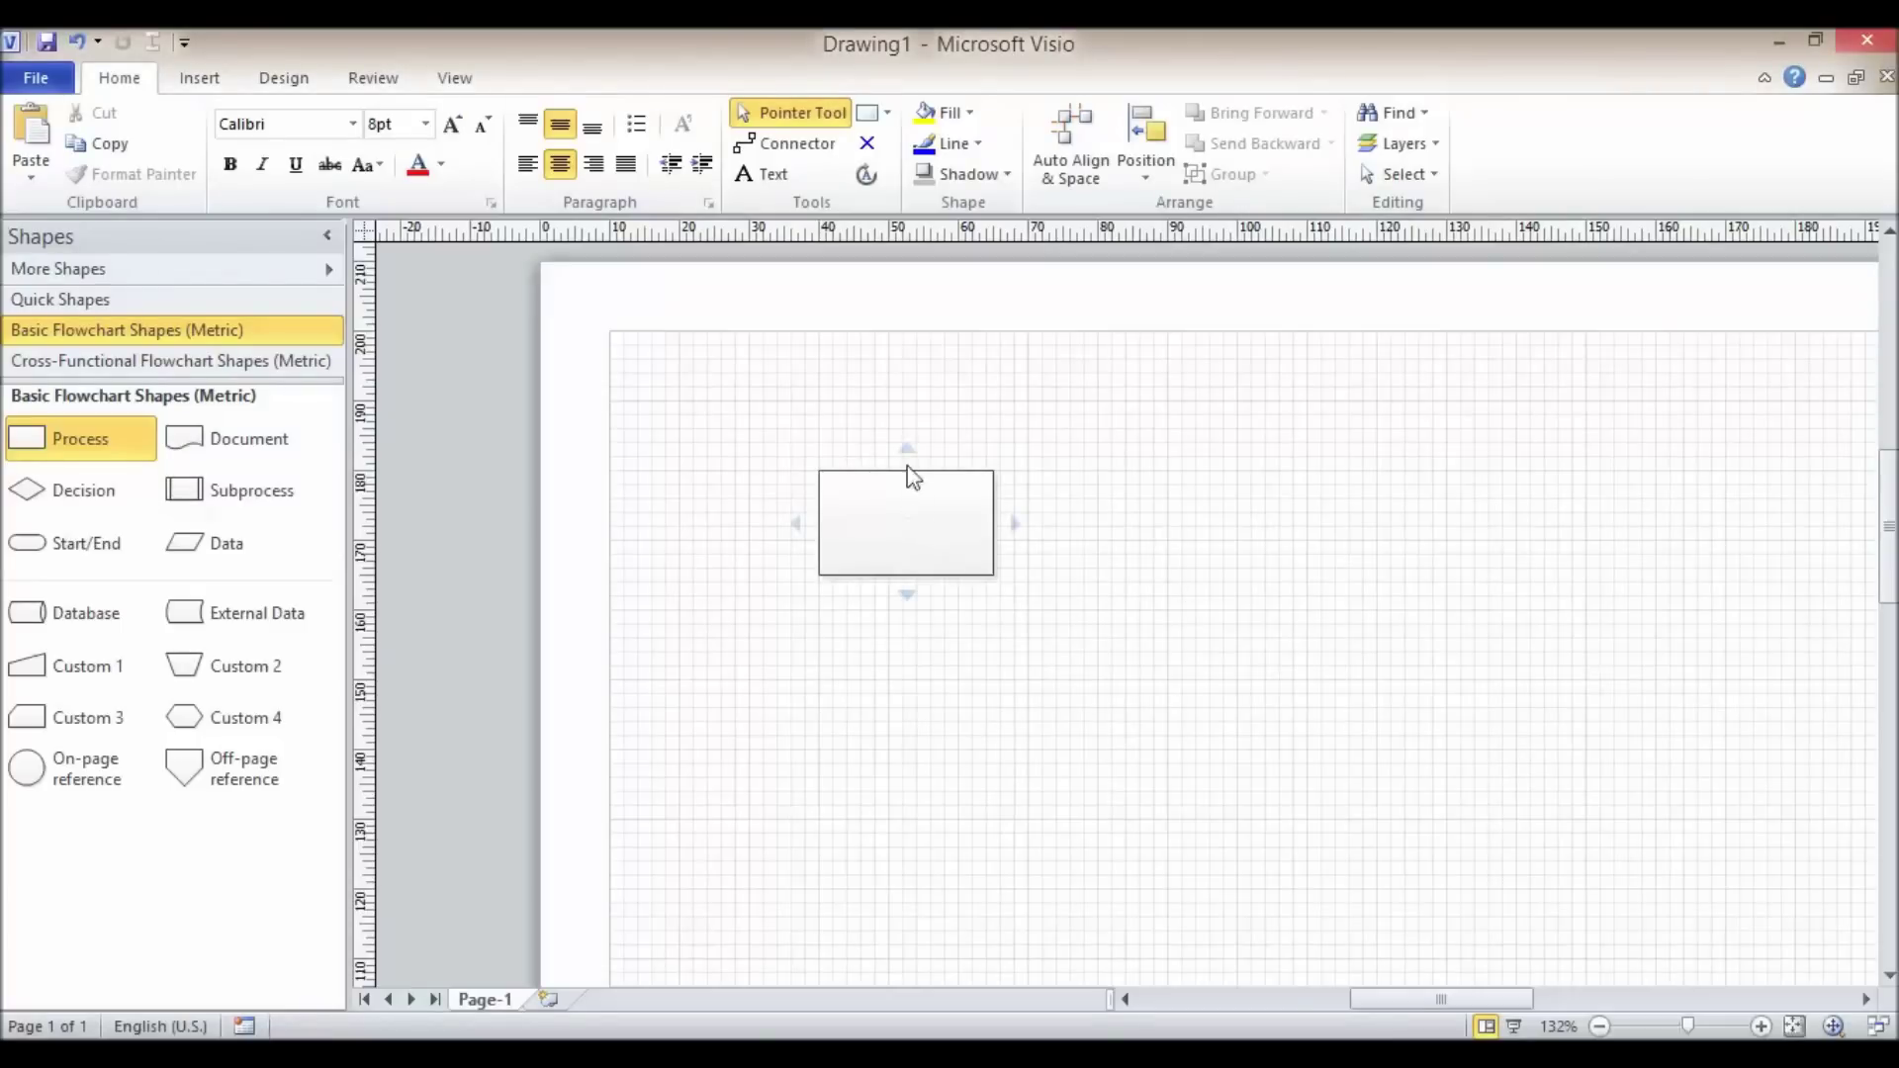
left_click_drag(26, 445, 1219, 519)
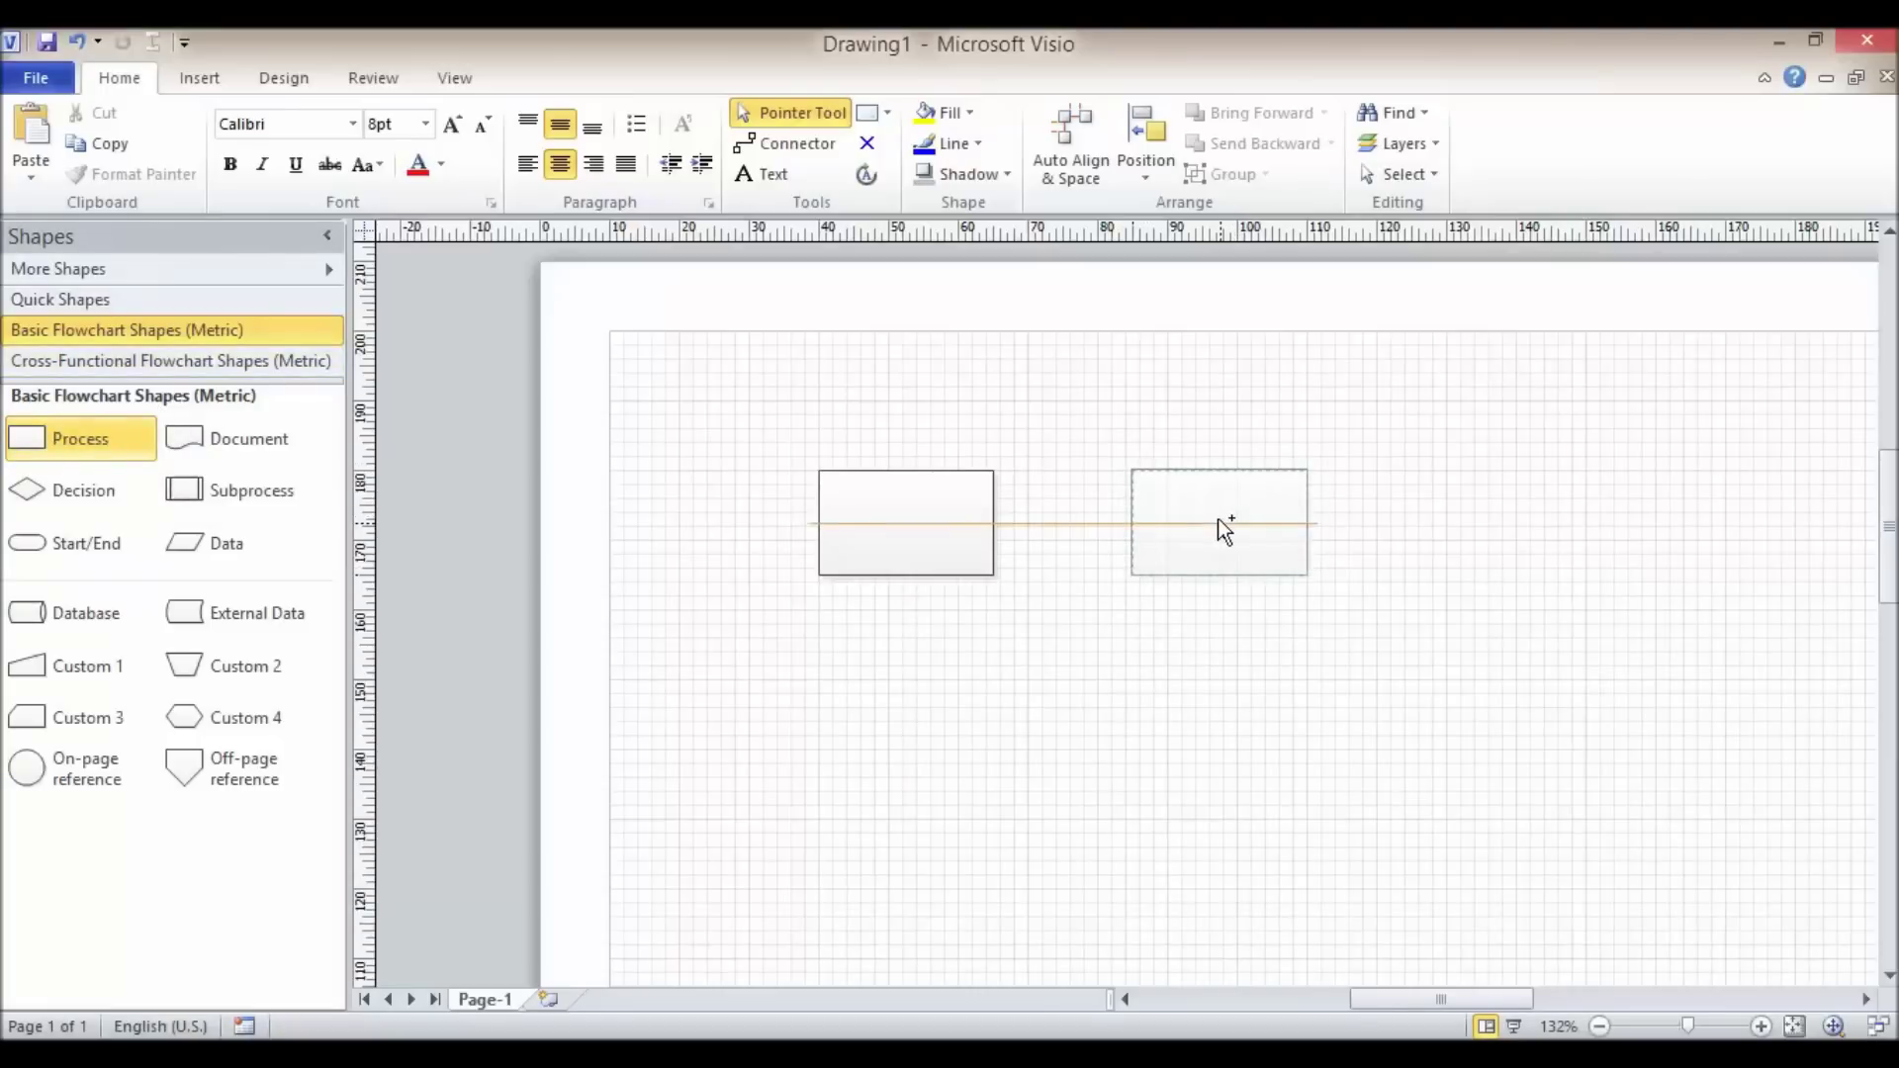
left_click(758, 148)
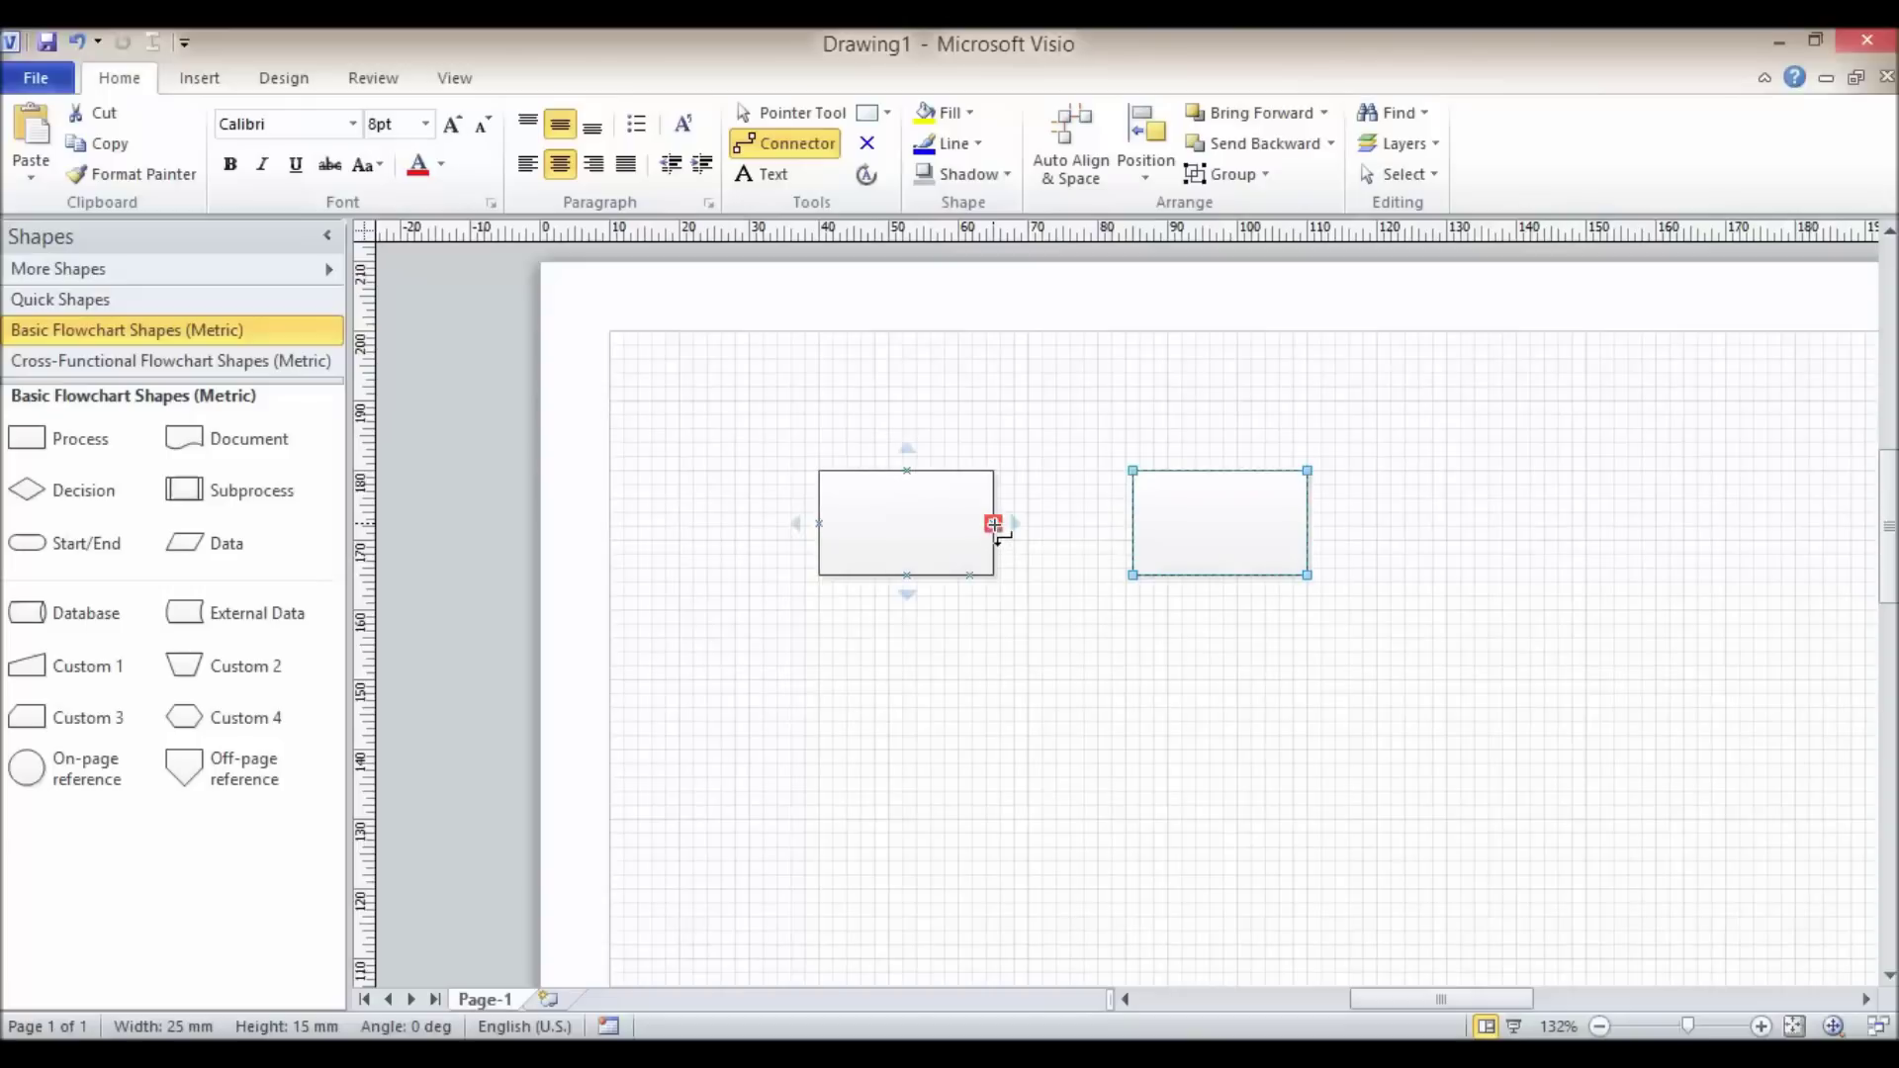
left_click_drag(993, 525, 1133, 525)
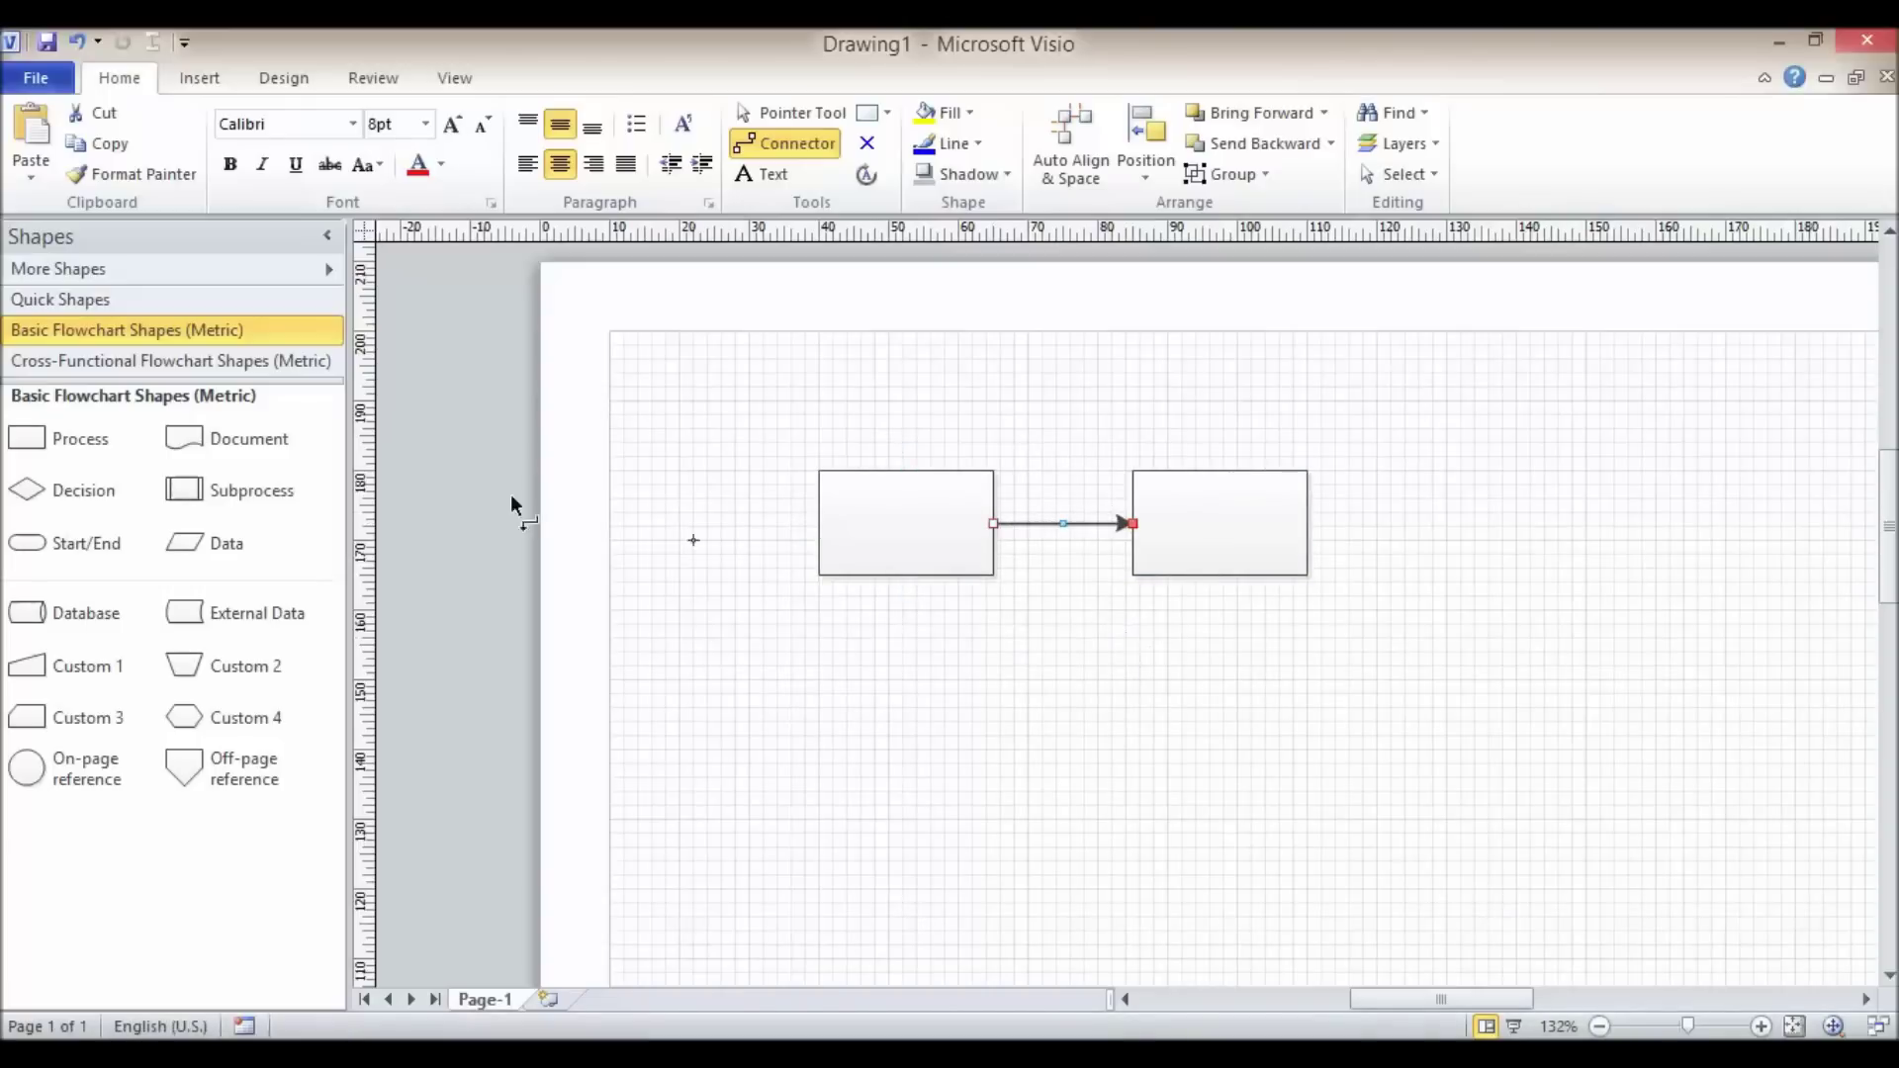
Step: Move the second Process above the first, back to its right, and finally to its left to test the point-to-point connector
left_click(791, 113)
left_click_drag(1244, 545, 945, 407)
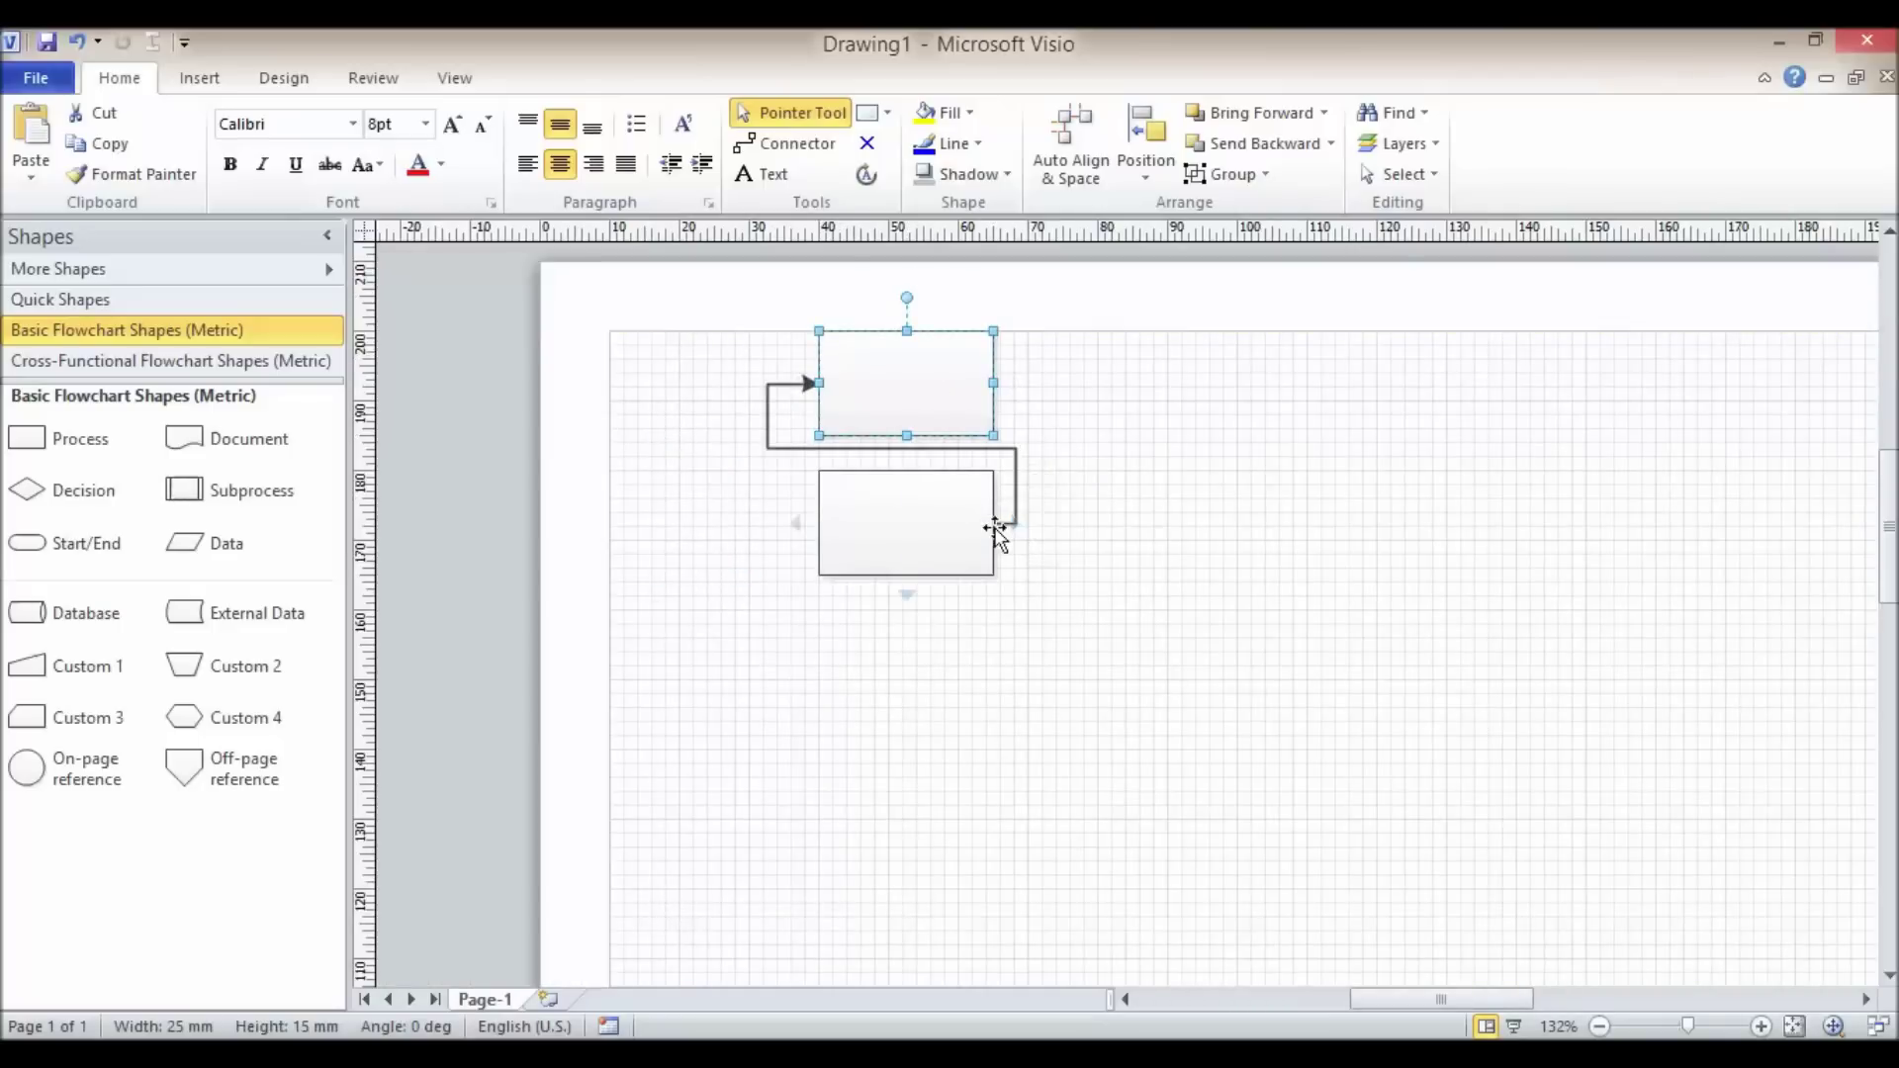
left_click_drag(860, 365, 1165, 515)
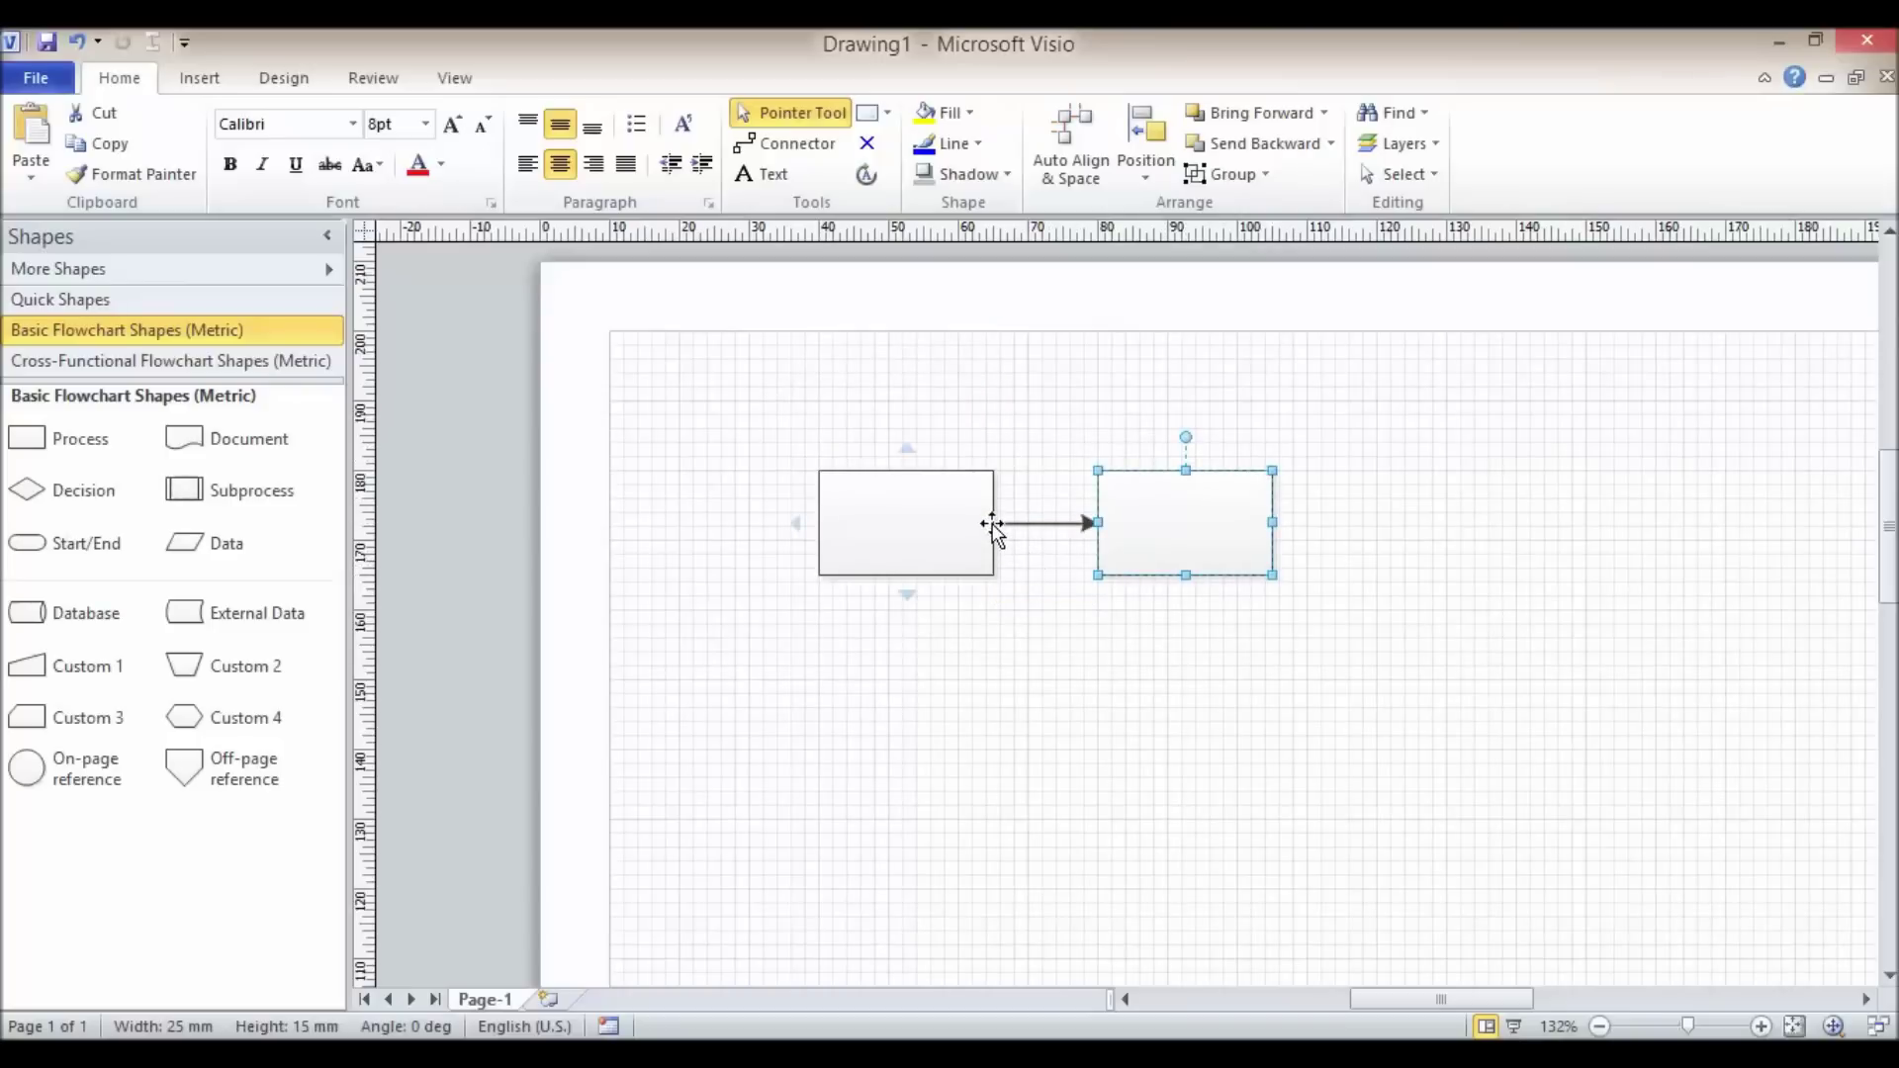
left_click_drag(1191, 514, 664, 515)
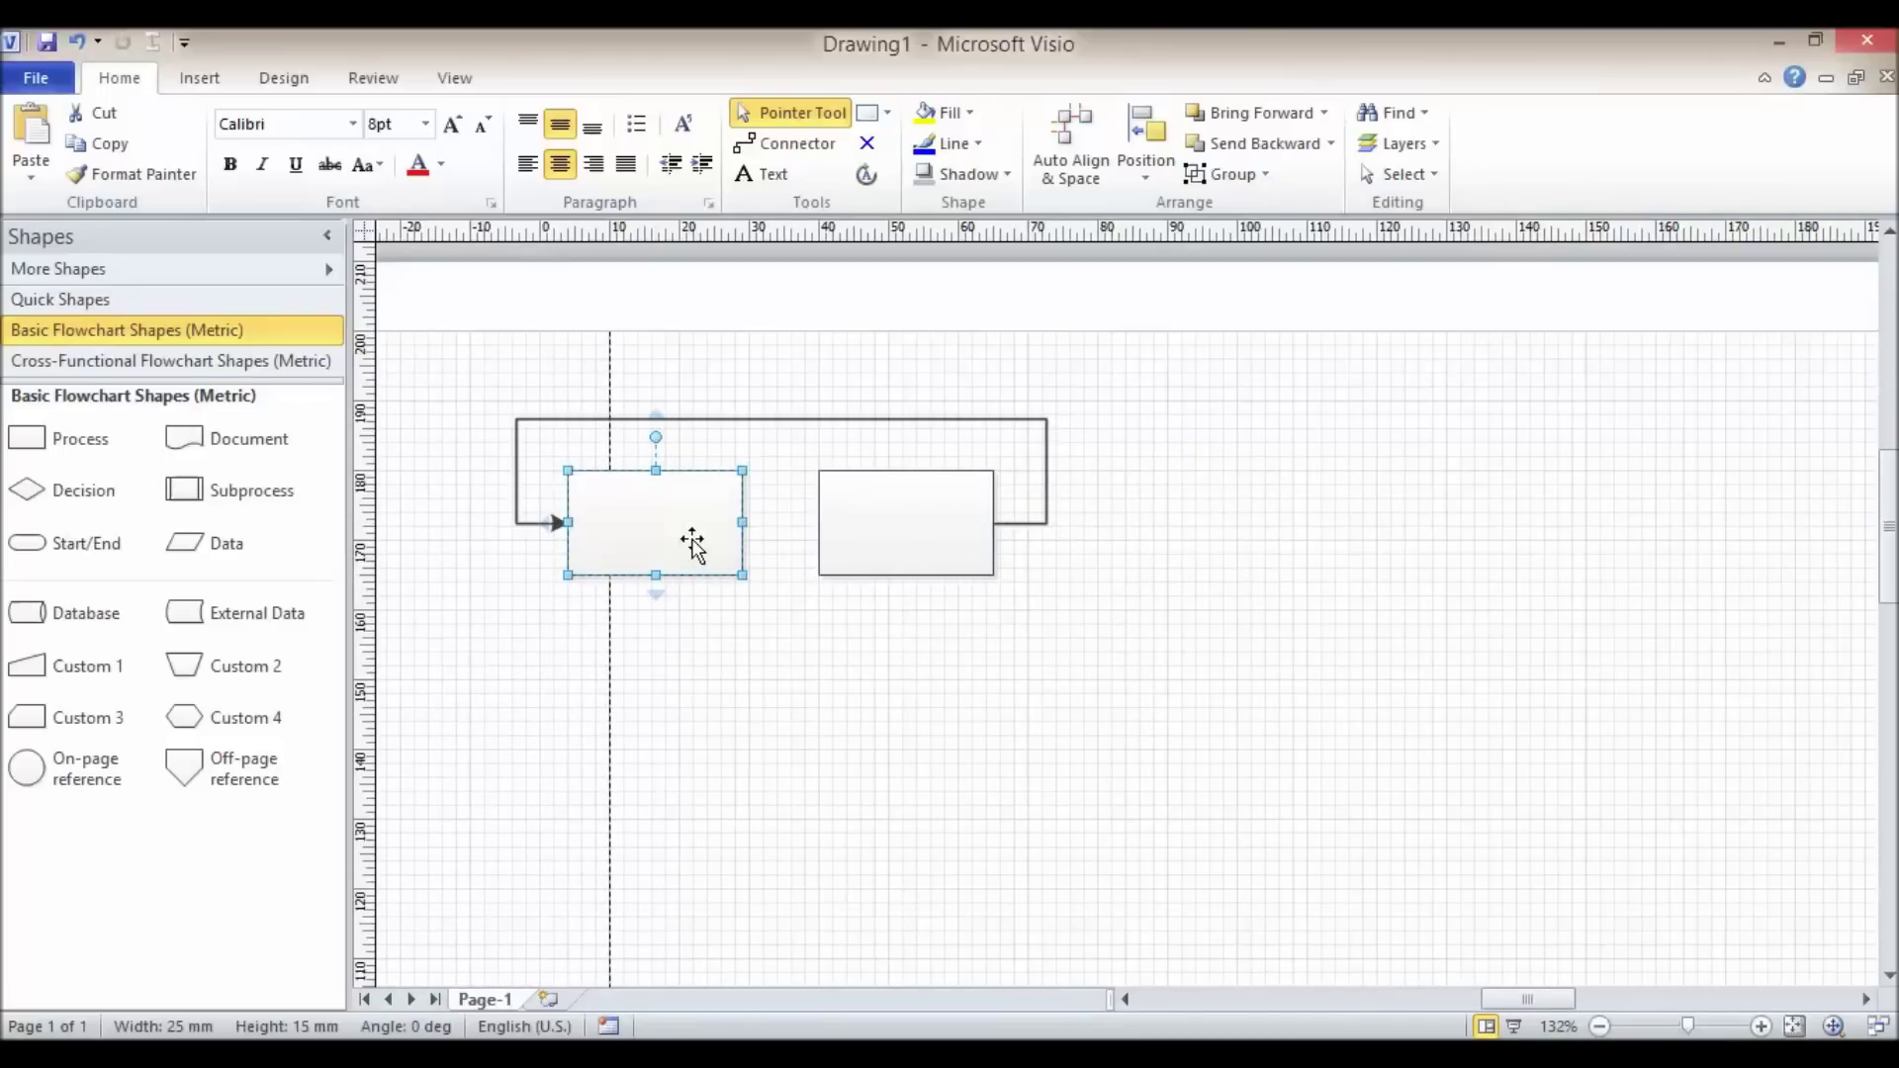
Step: Delete the connected Process on the left of the remaining Process
key("Escape")
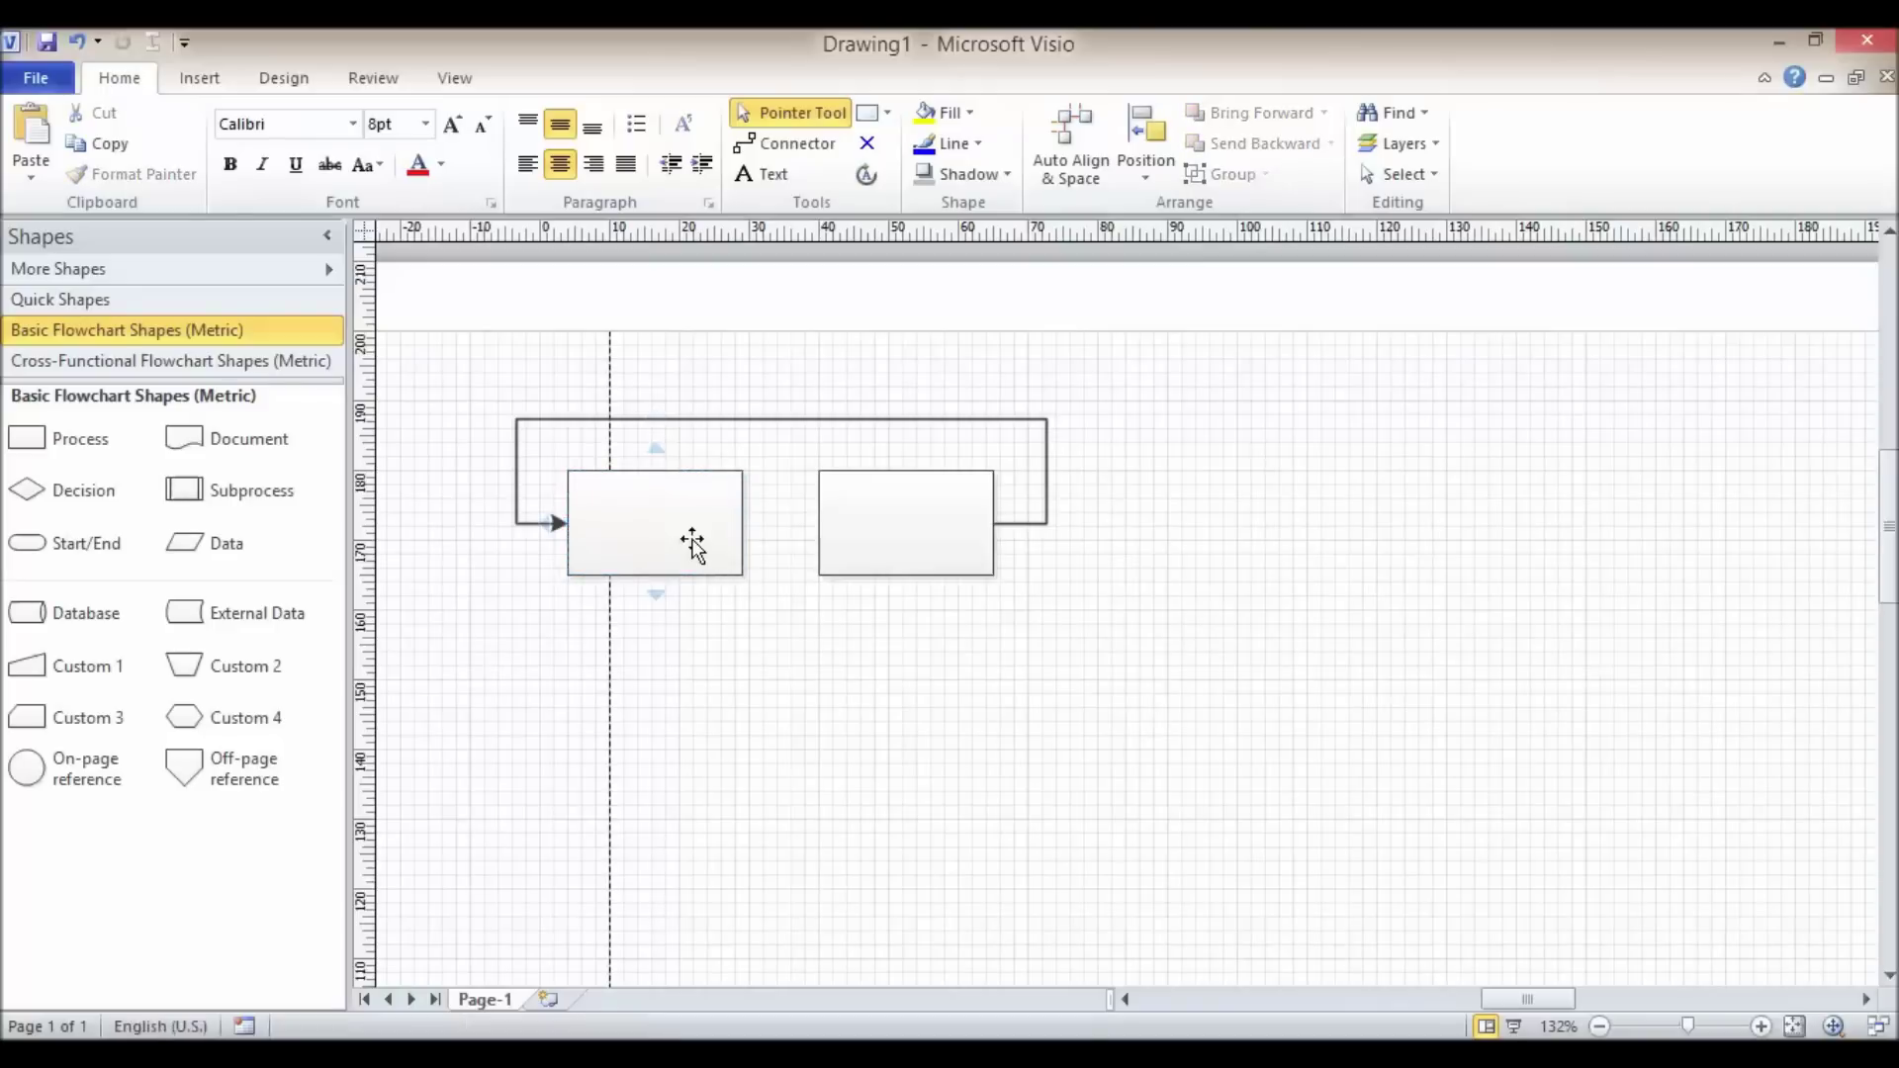
left_click(693, 543)
key("Delete")
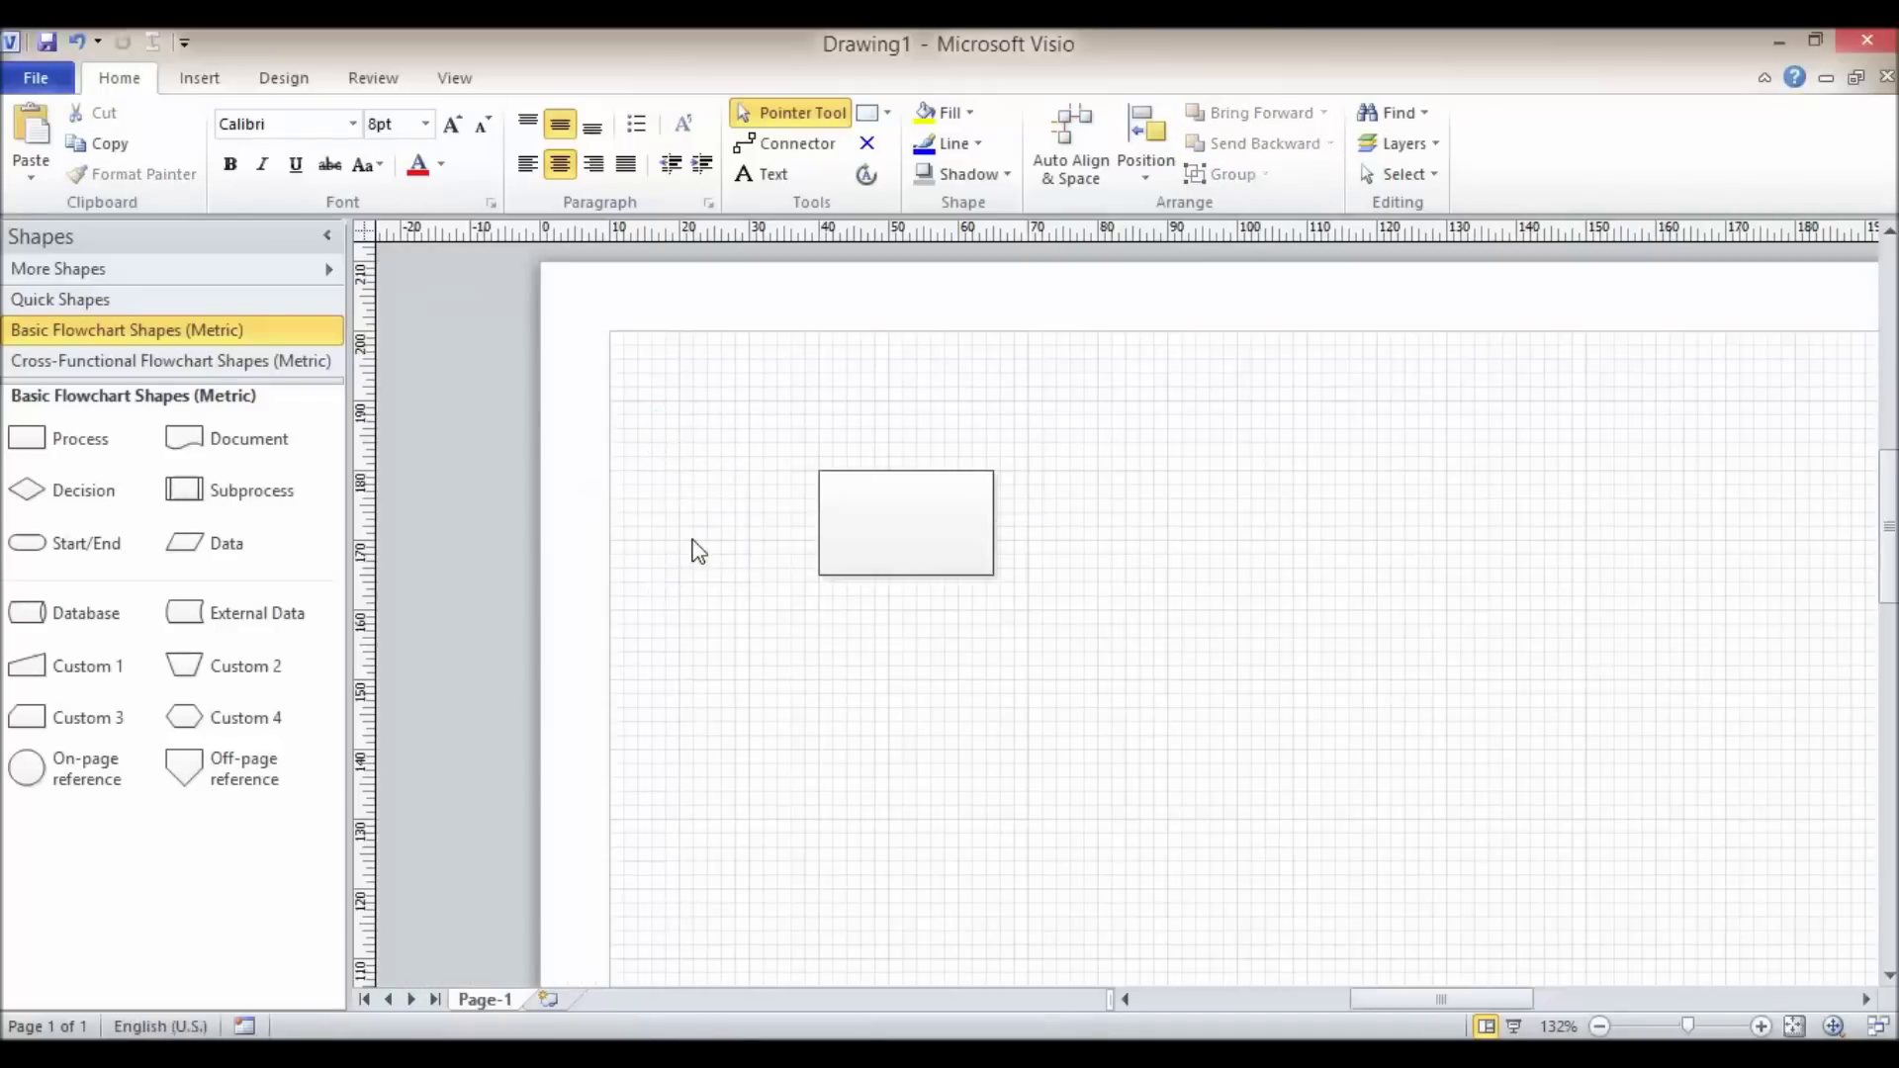
Step: Place a new Process shape to the right of the remaining one, level with it
left_click(882, 544)
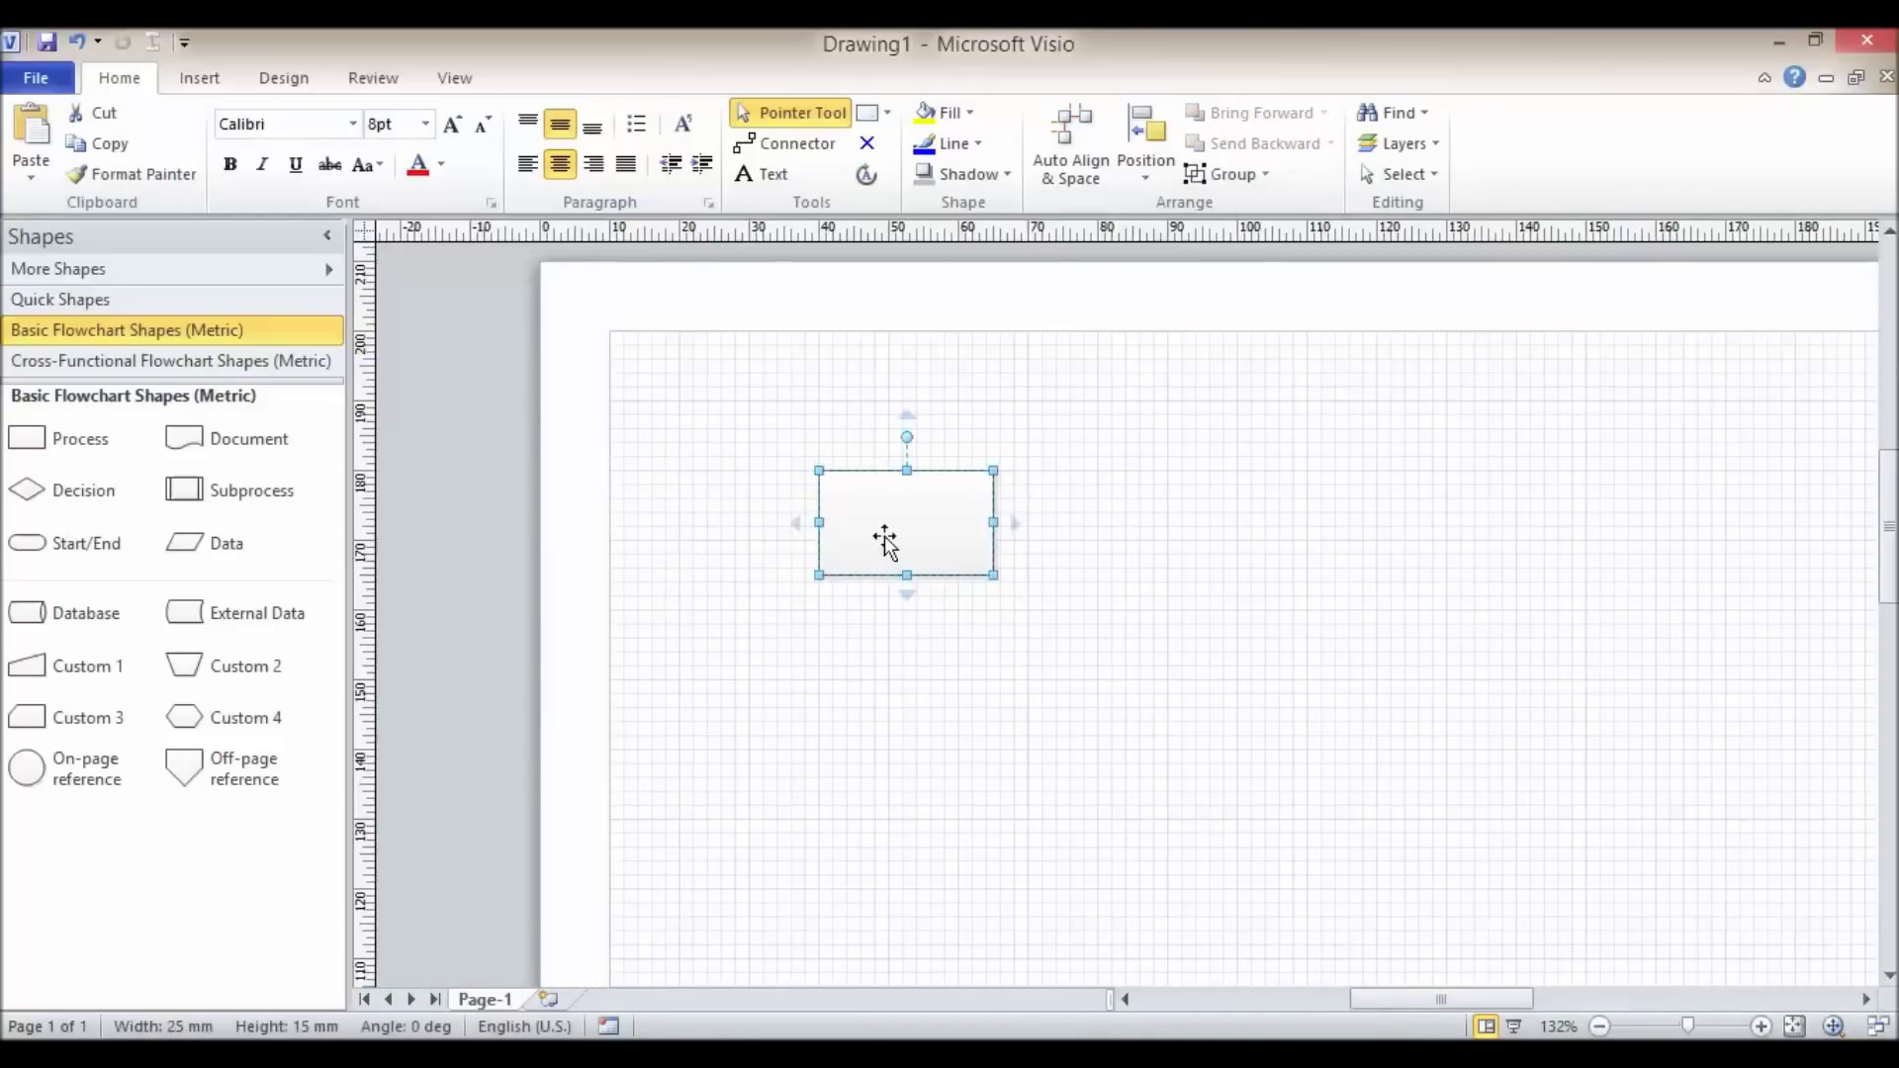
left_click(154, 450)
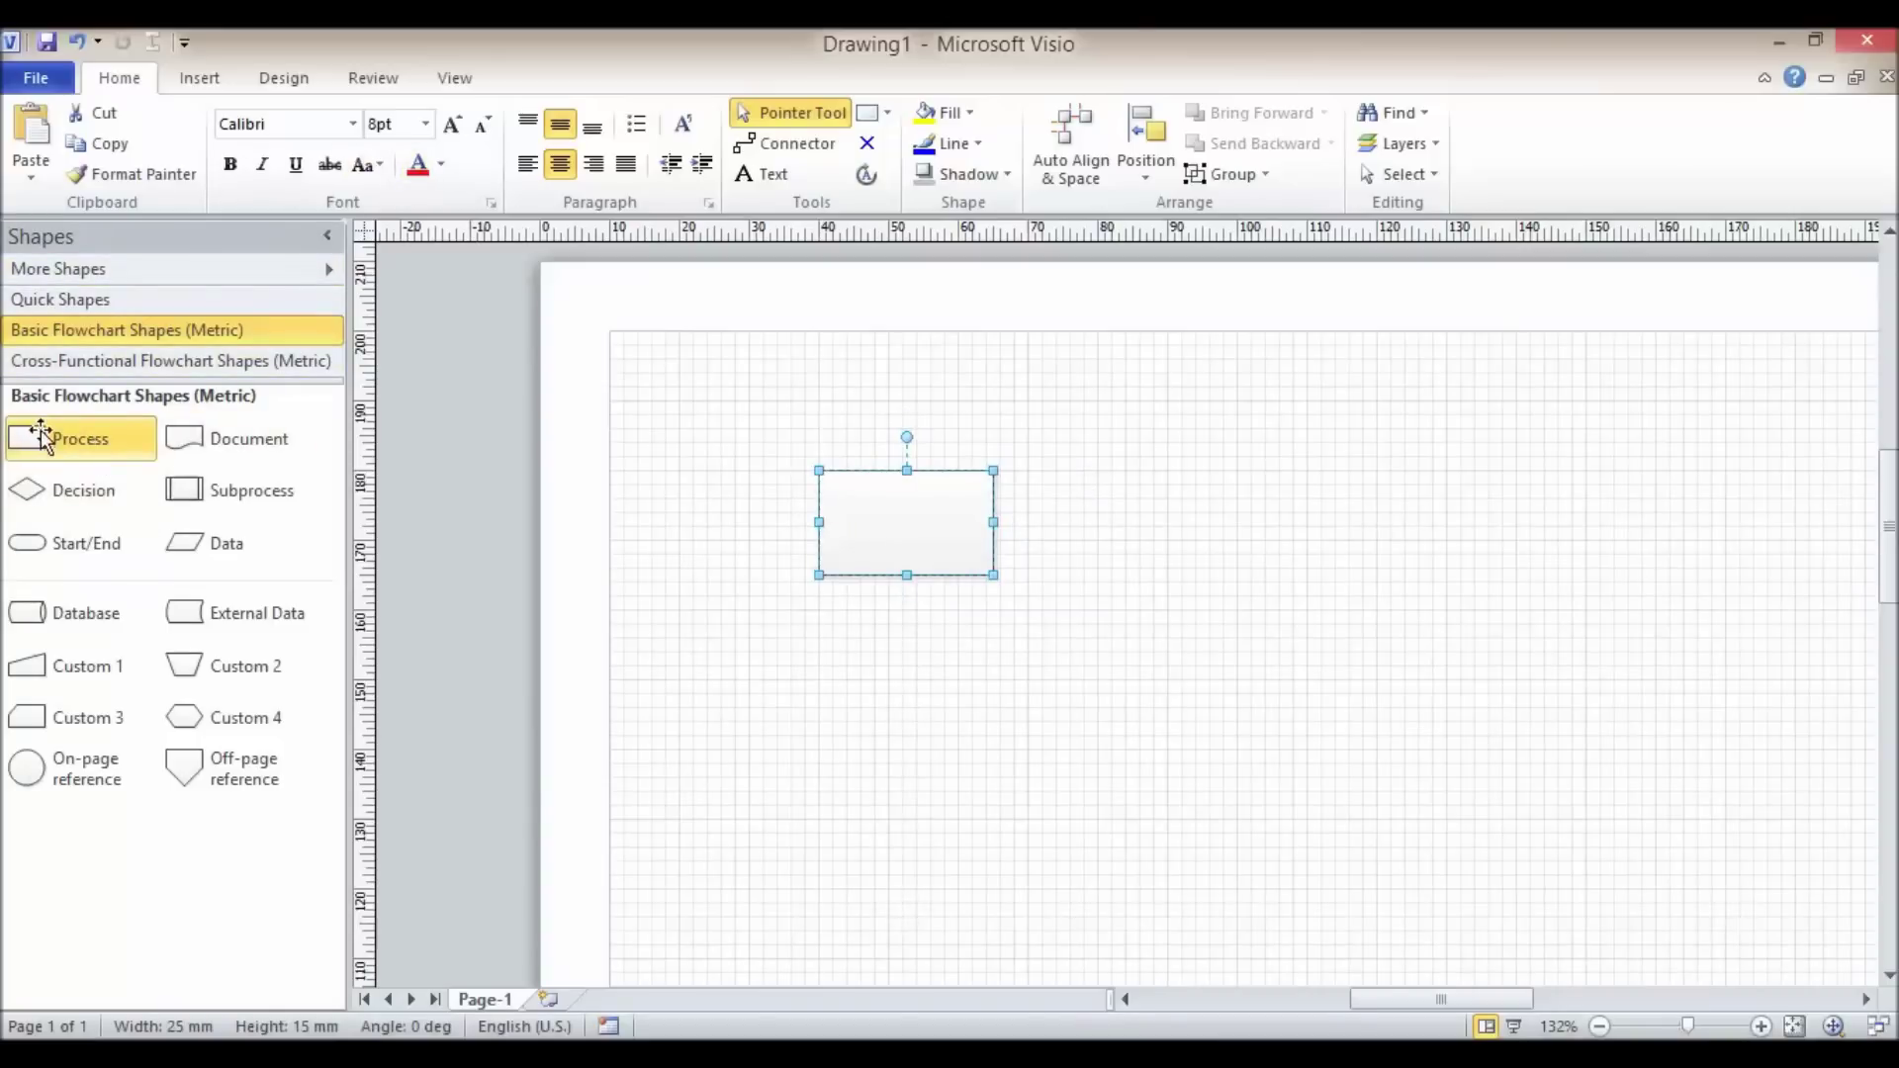
left_click_drag(57, 442, 1197, 525)
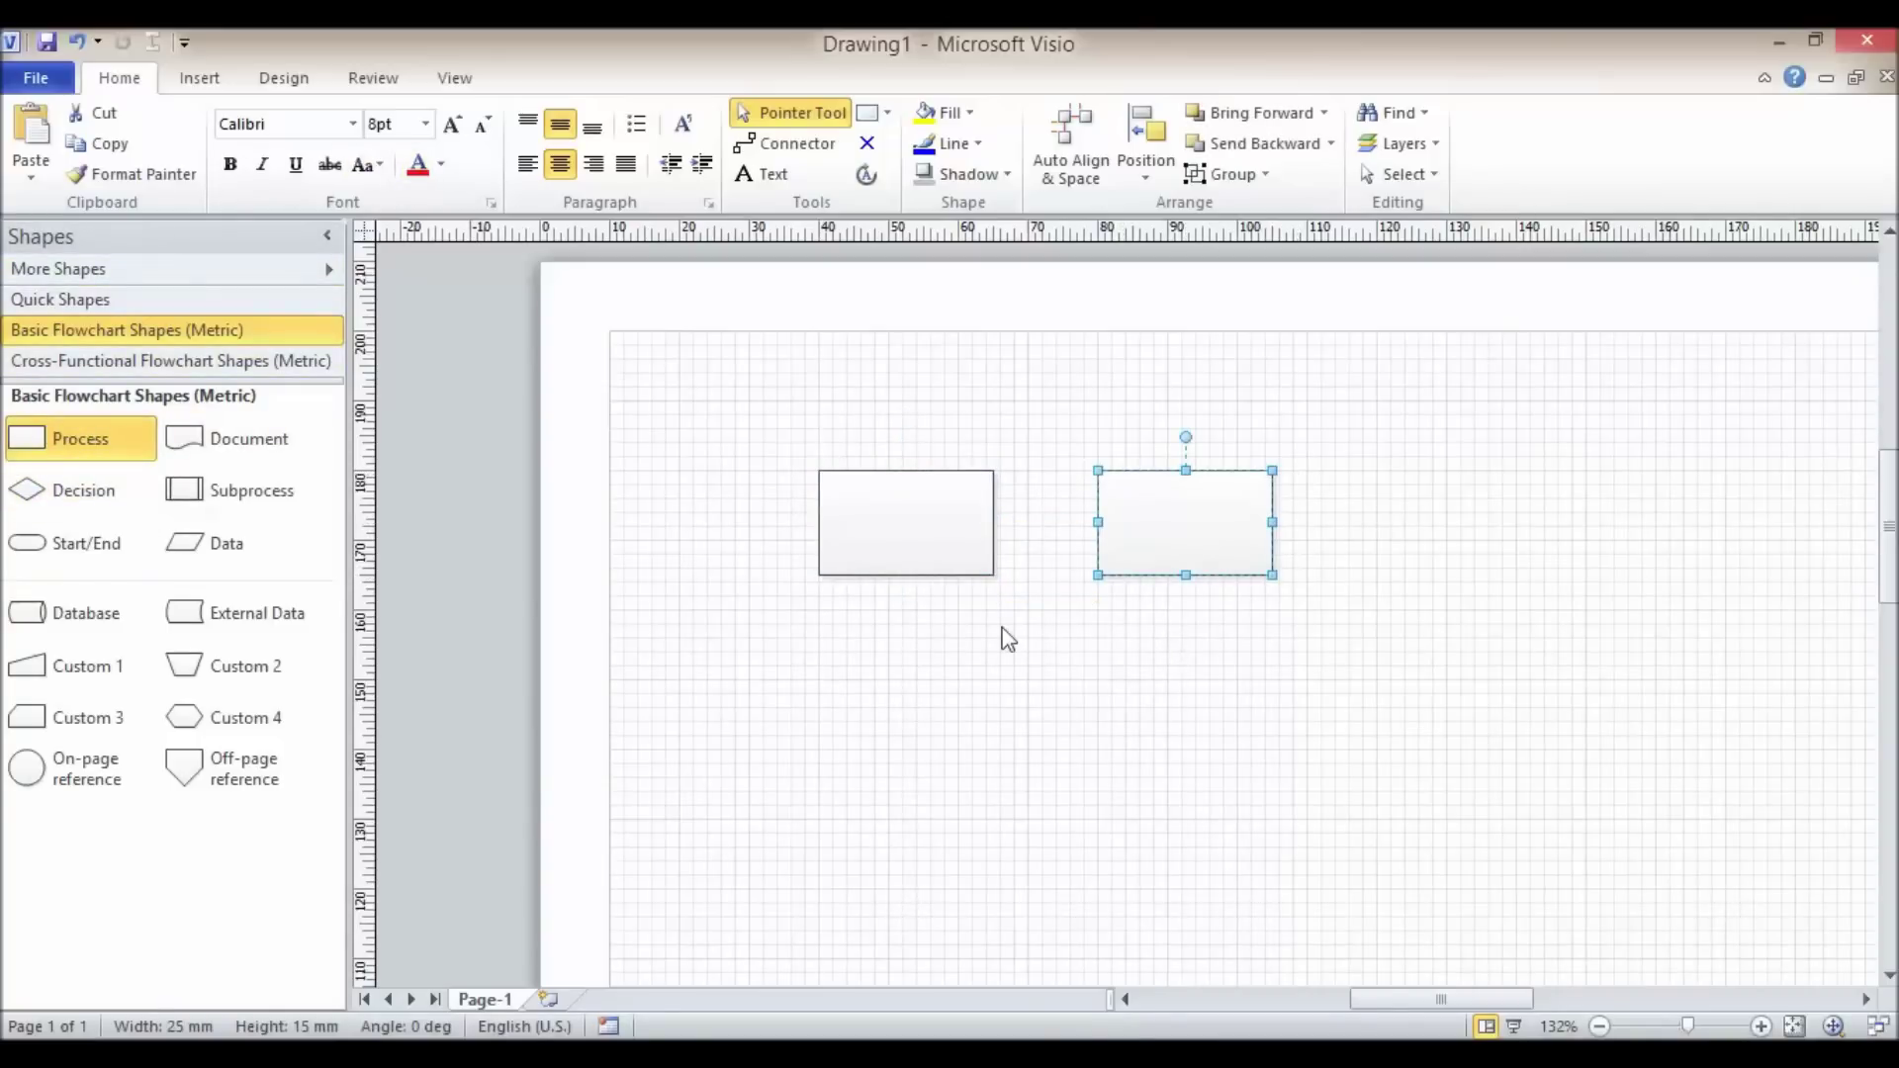
Step: Connect the first Process to the new one with the Connector tool, gluing both ends to the whole shapes
left_click(803, 144)
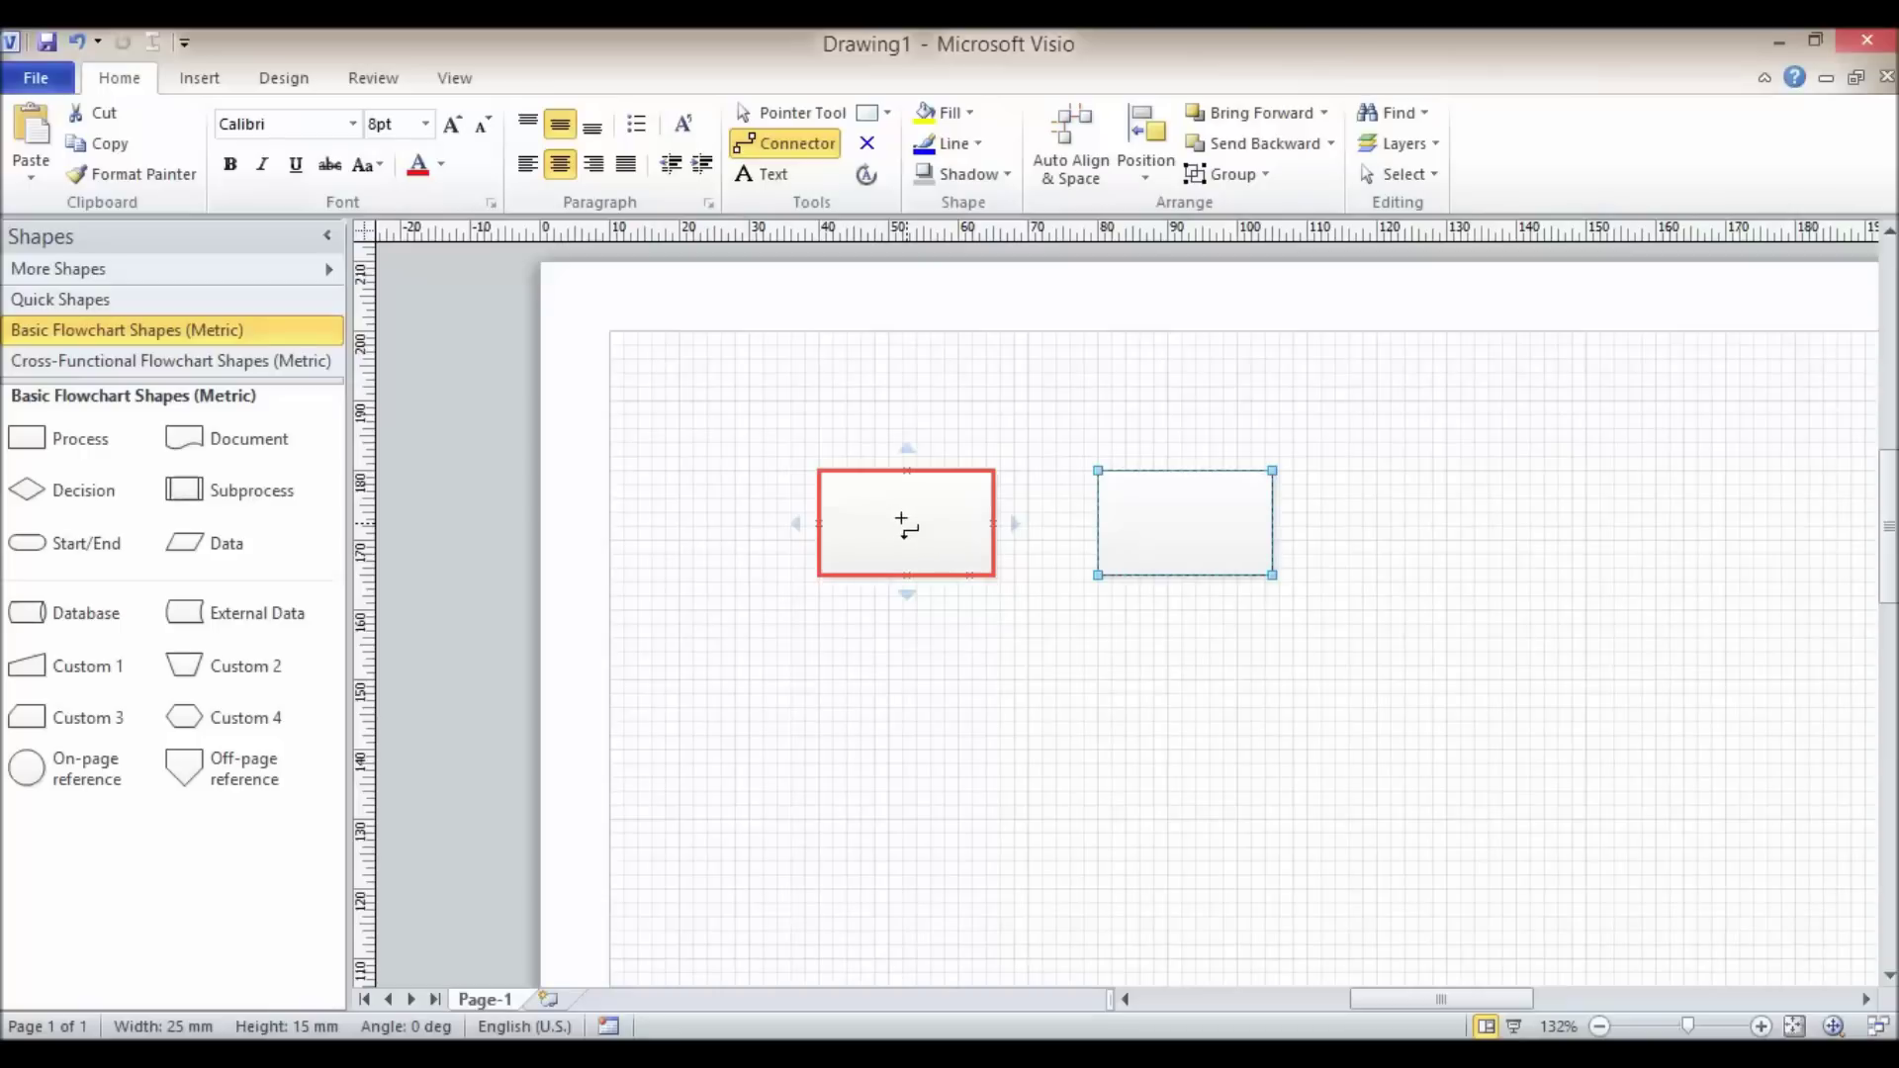
left_click_drag(903, 524, 1183, 522)
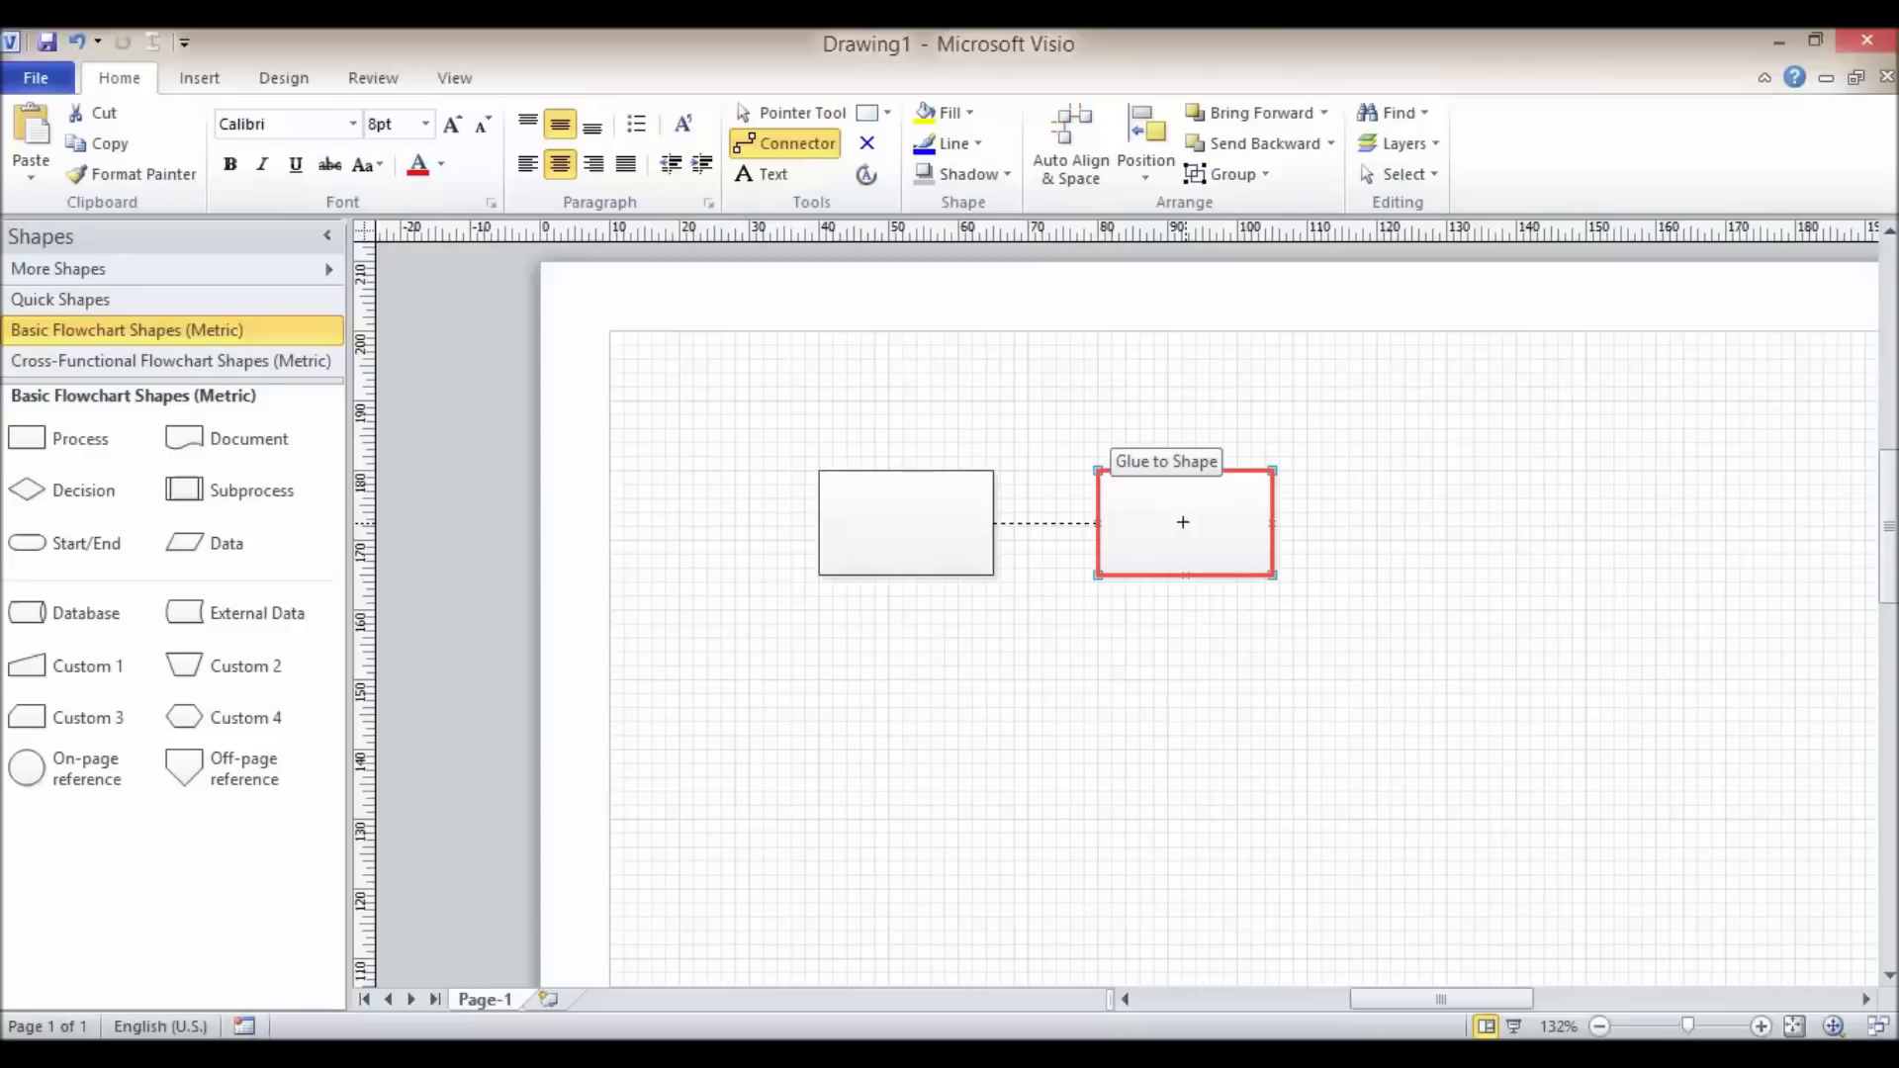
mouse_move(1183, 522)
left_mouse_down()
mouse_move(1101, 525)
mouse_move(1213, 526)
left_mouse_up()
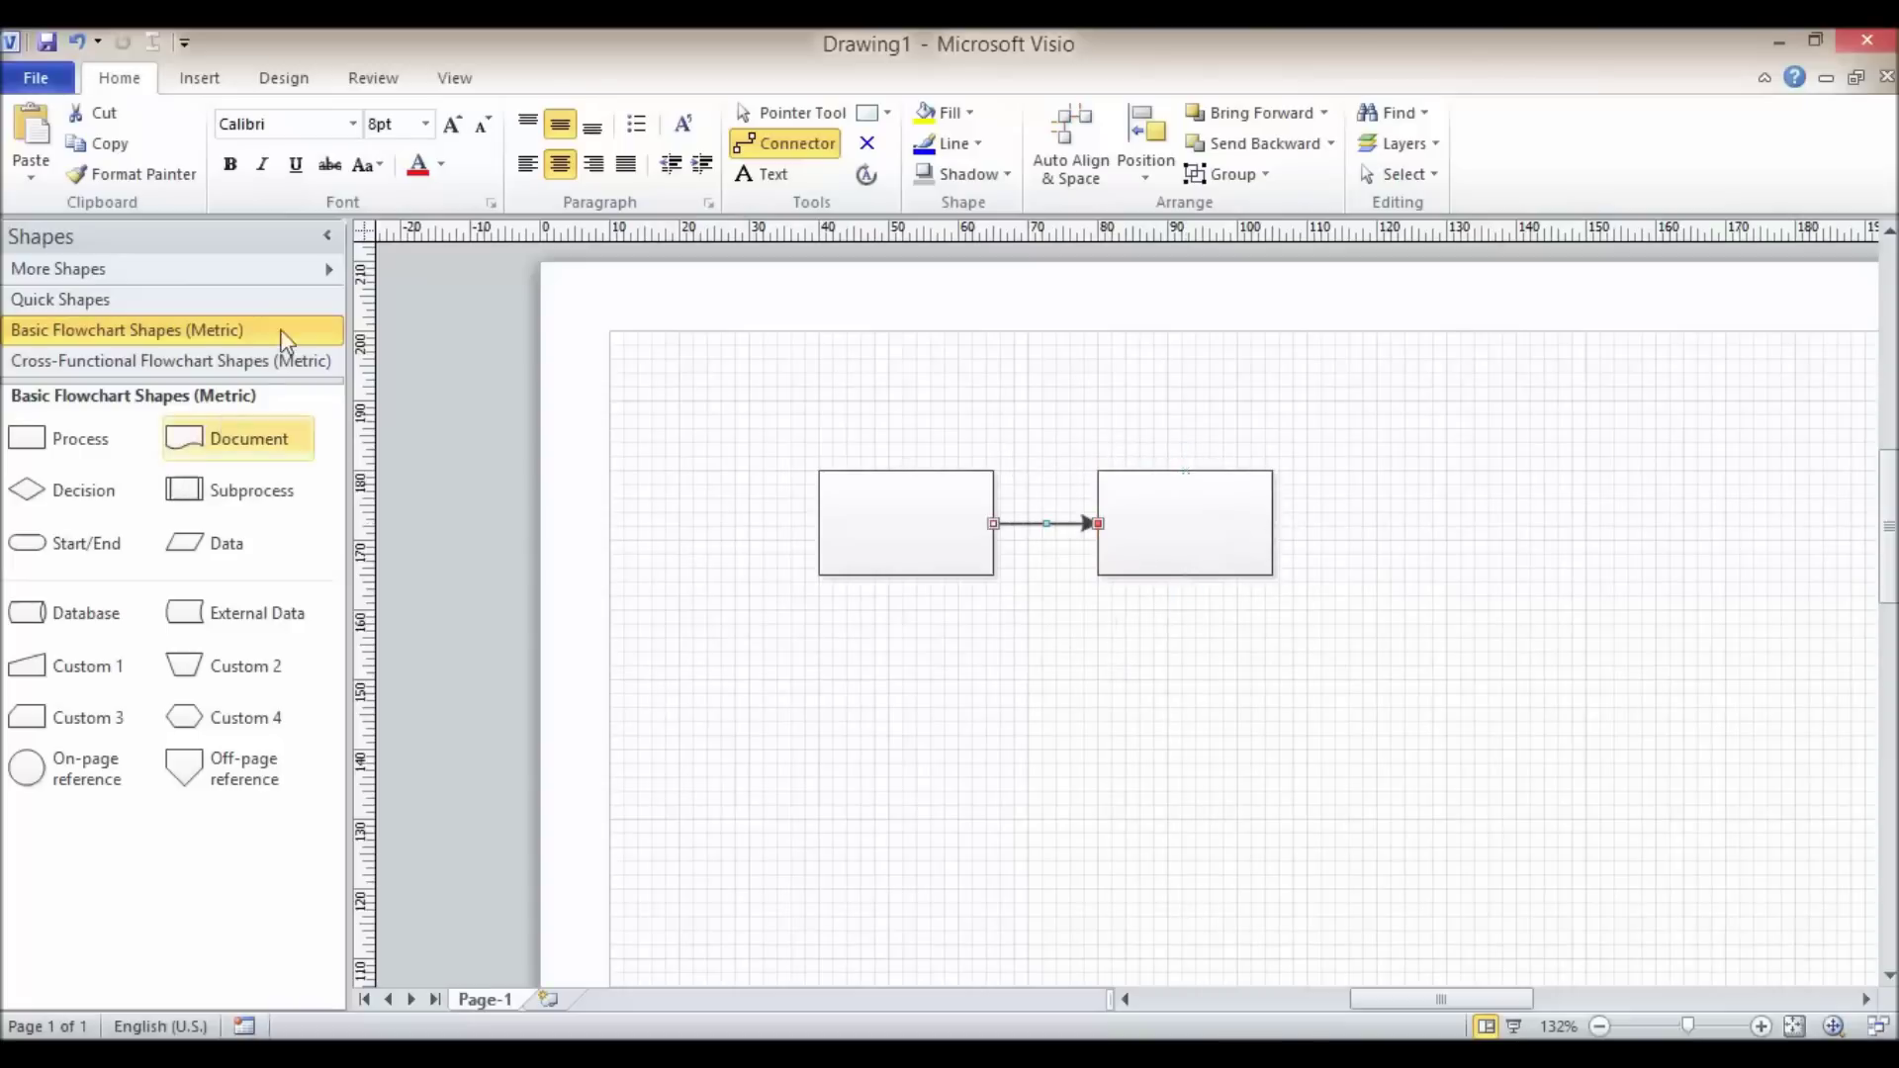
Step: With the Pointer Tool, move the second Process below the first, to its left, and back to its right to test the shape-to-shape connector
left_click(796, 115)
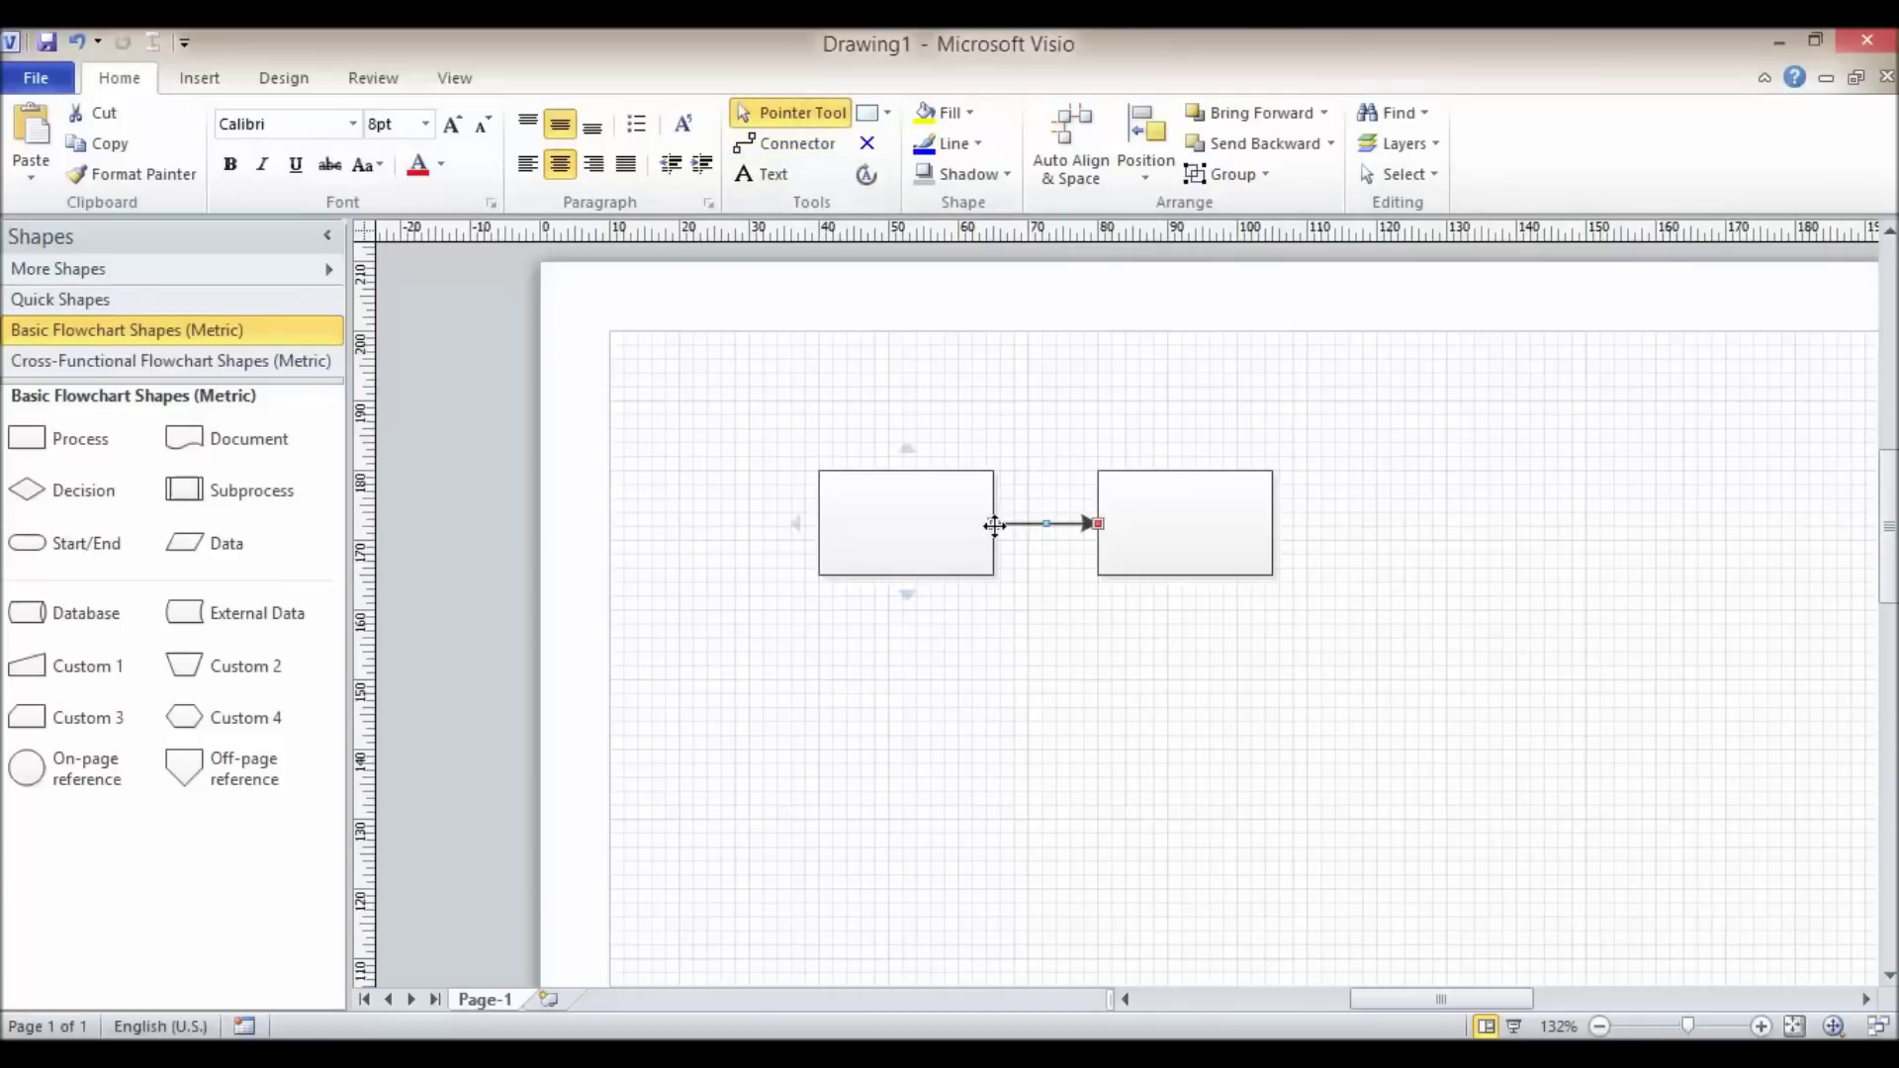
left_click_drag(1191, 521, 912, 691)
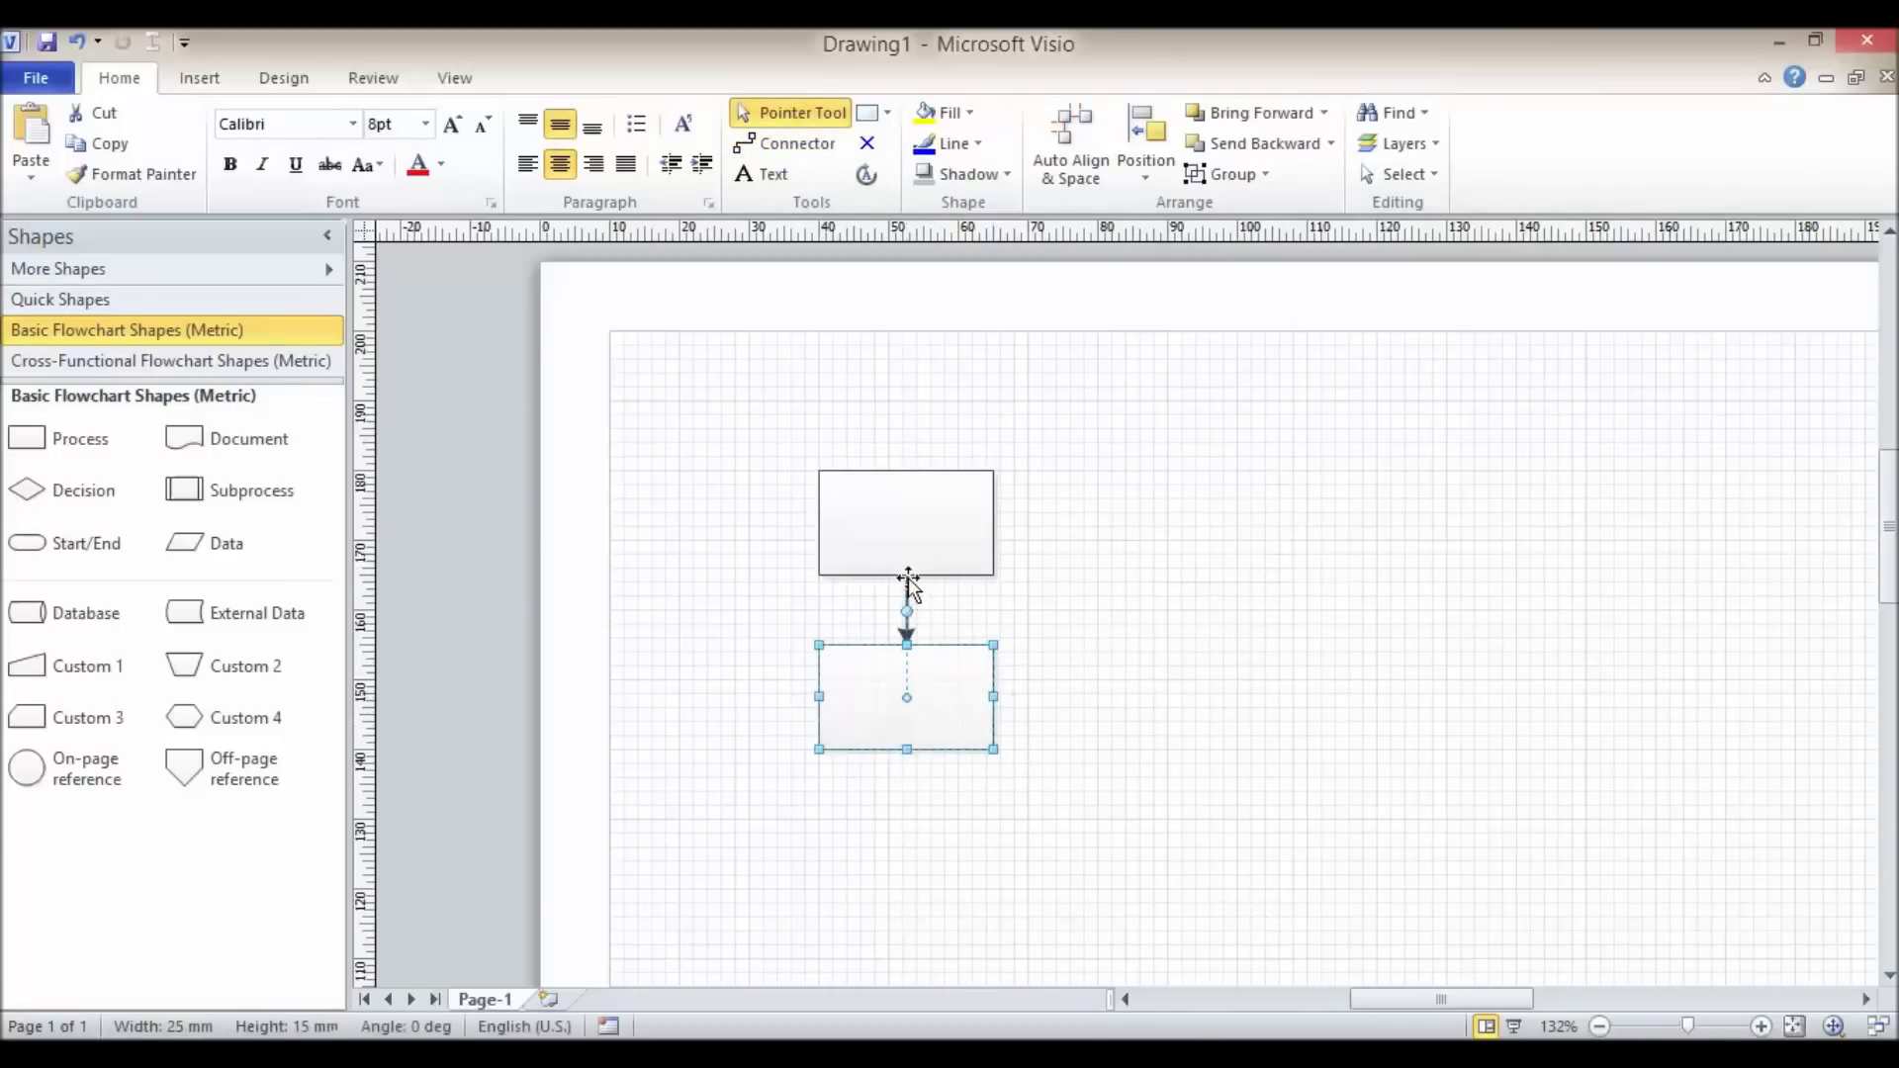
left_click_drag(946, 693, 719, 519)
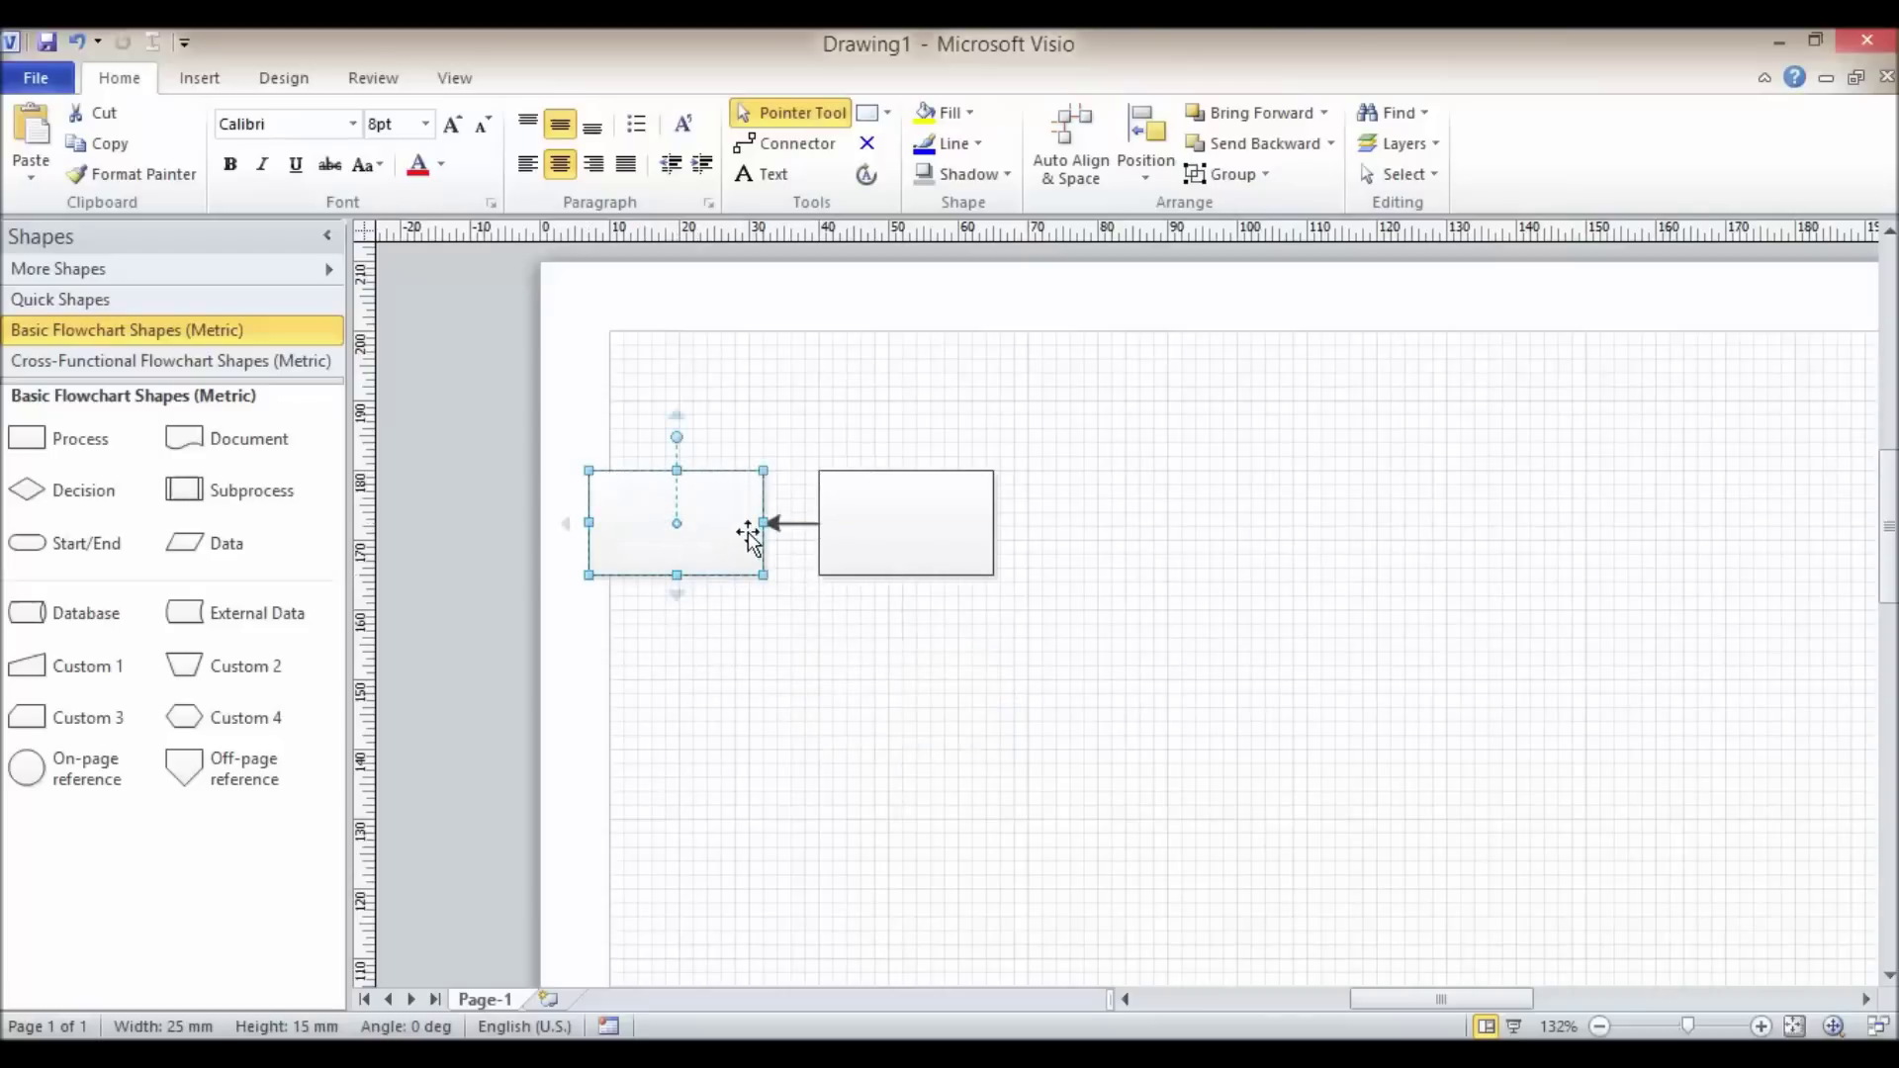
left_click_drag(662, 525, 1157, 529)
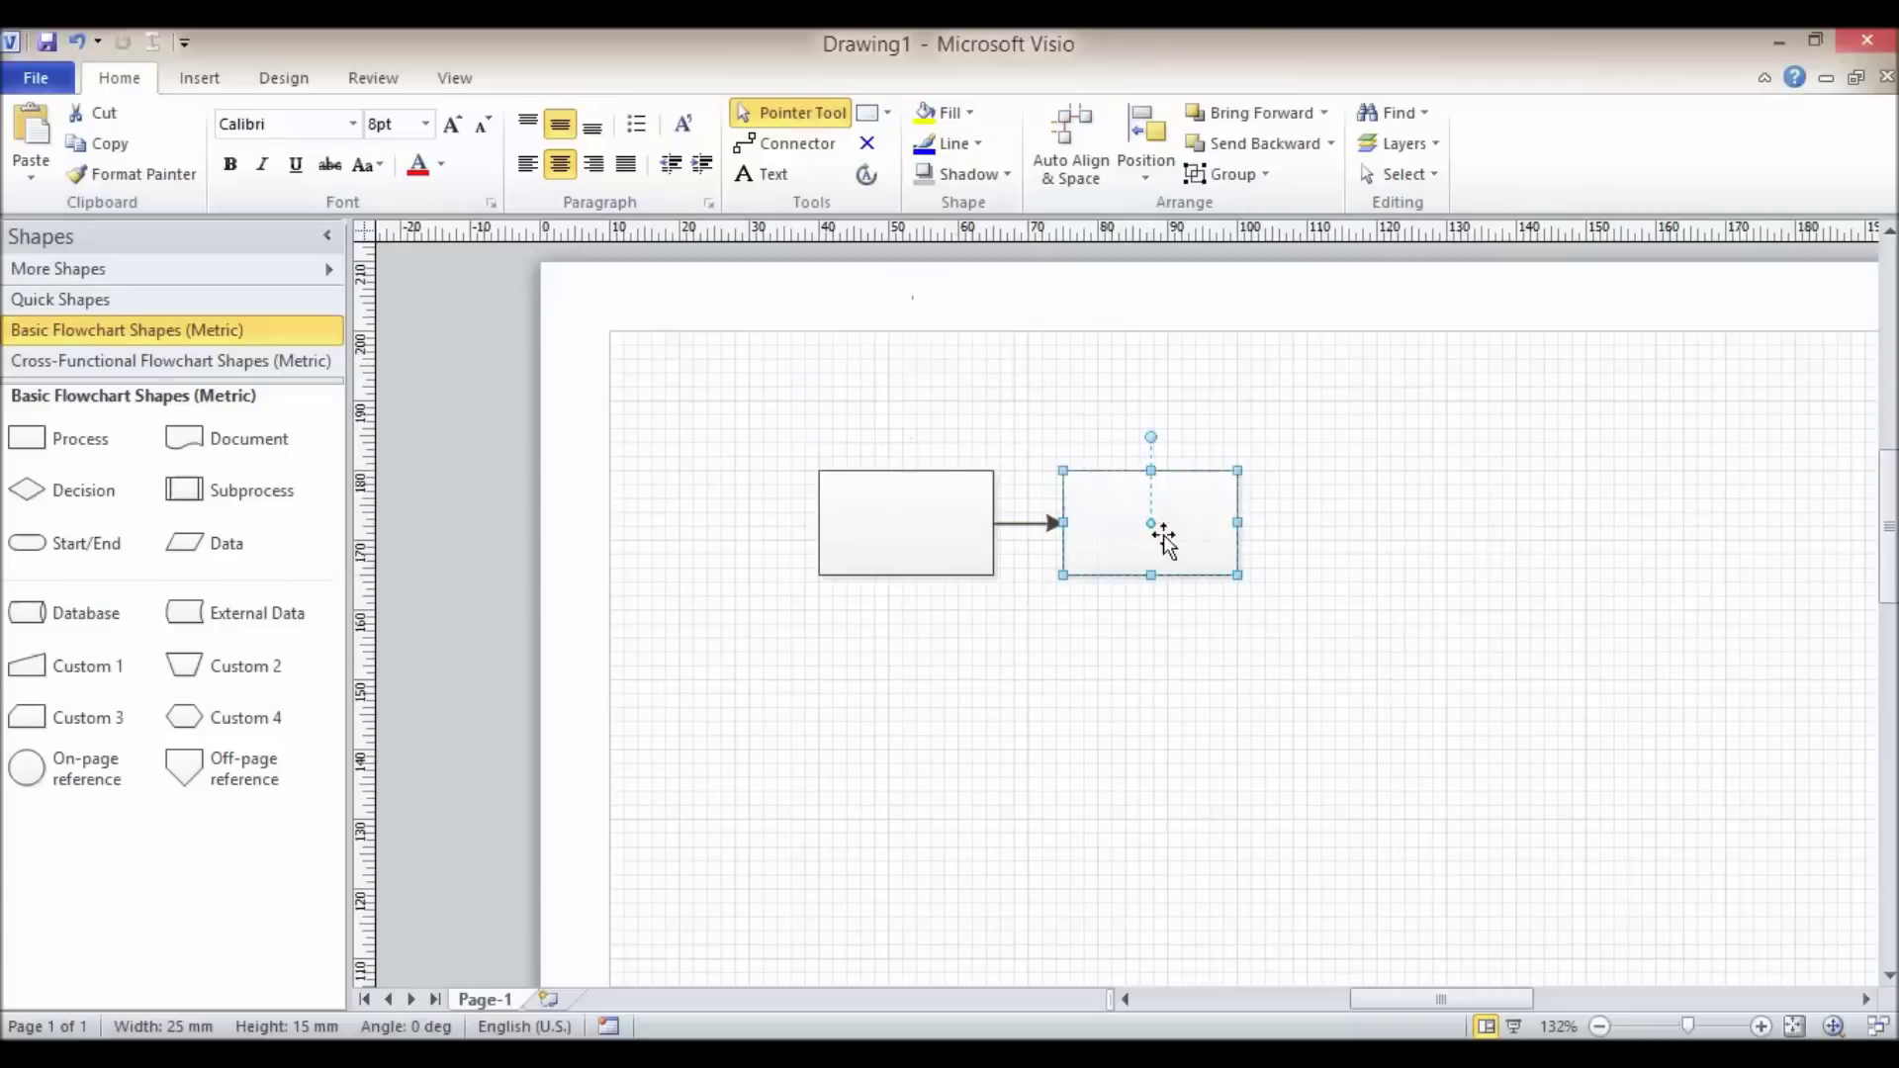